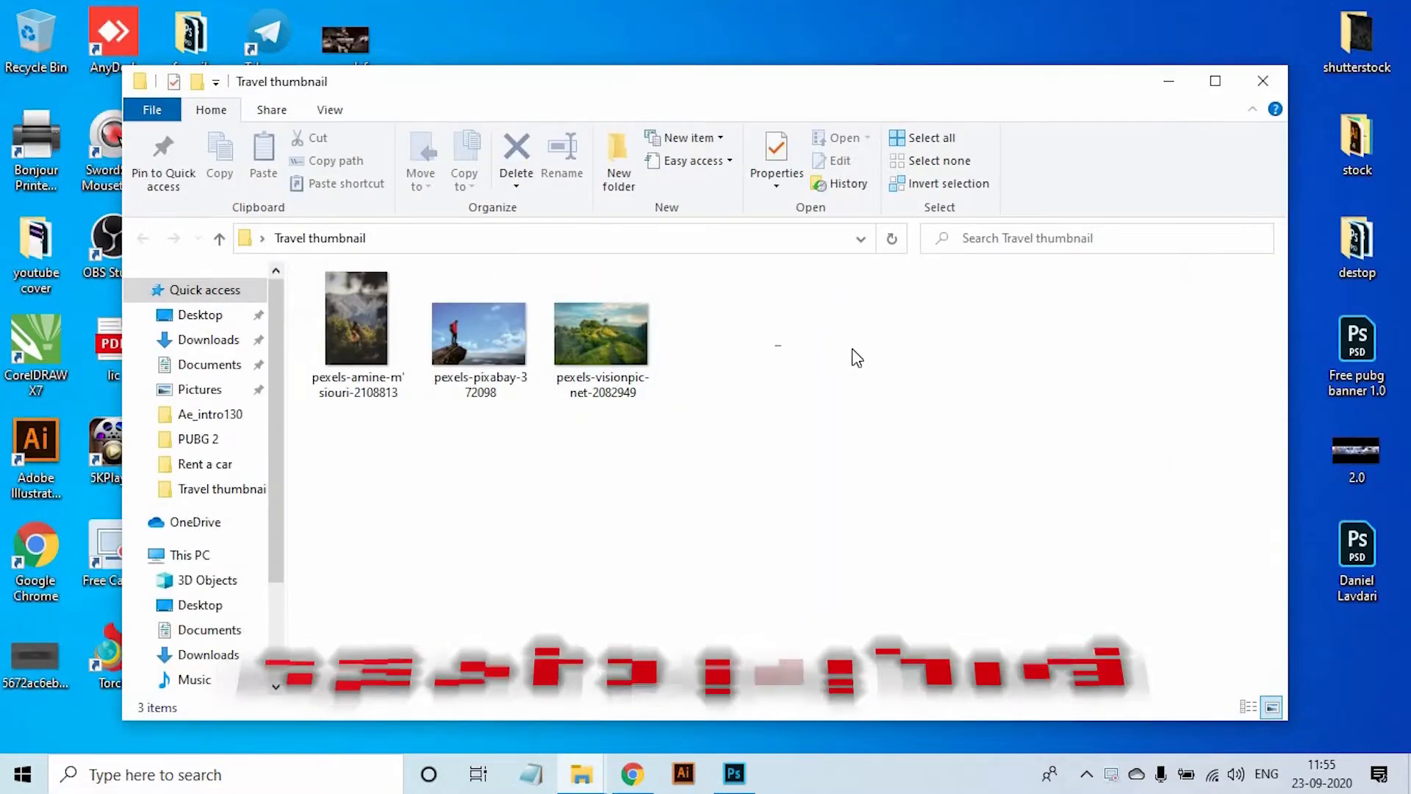
Show the Travel thumbnail folder's images as extra large icons and maximize the folder window
right_click(781, 346)
mouse_move(956, 361)
click(1081, 361)
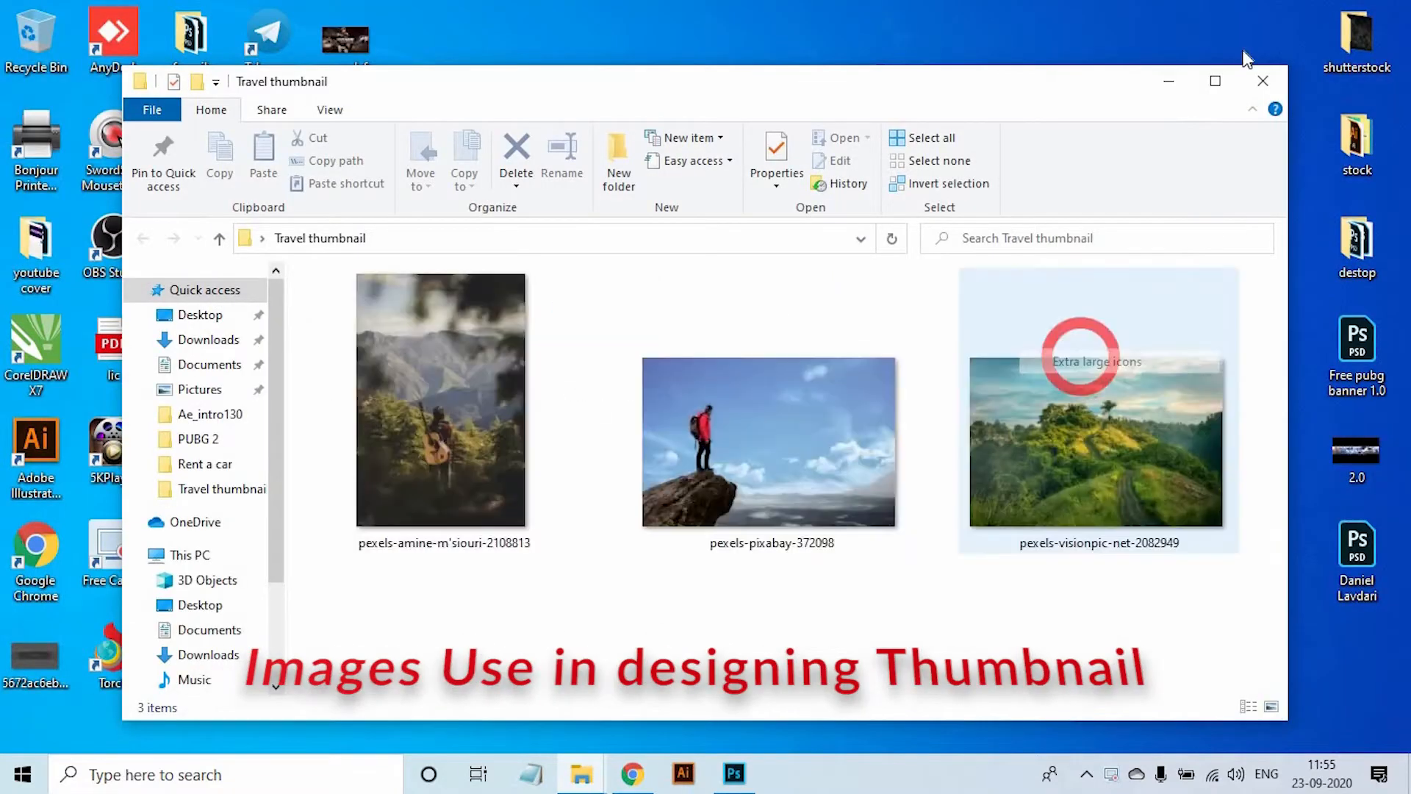
click(1215, 81)
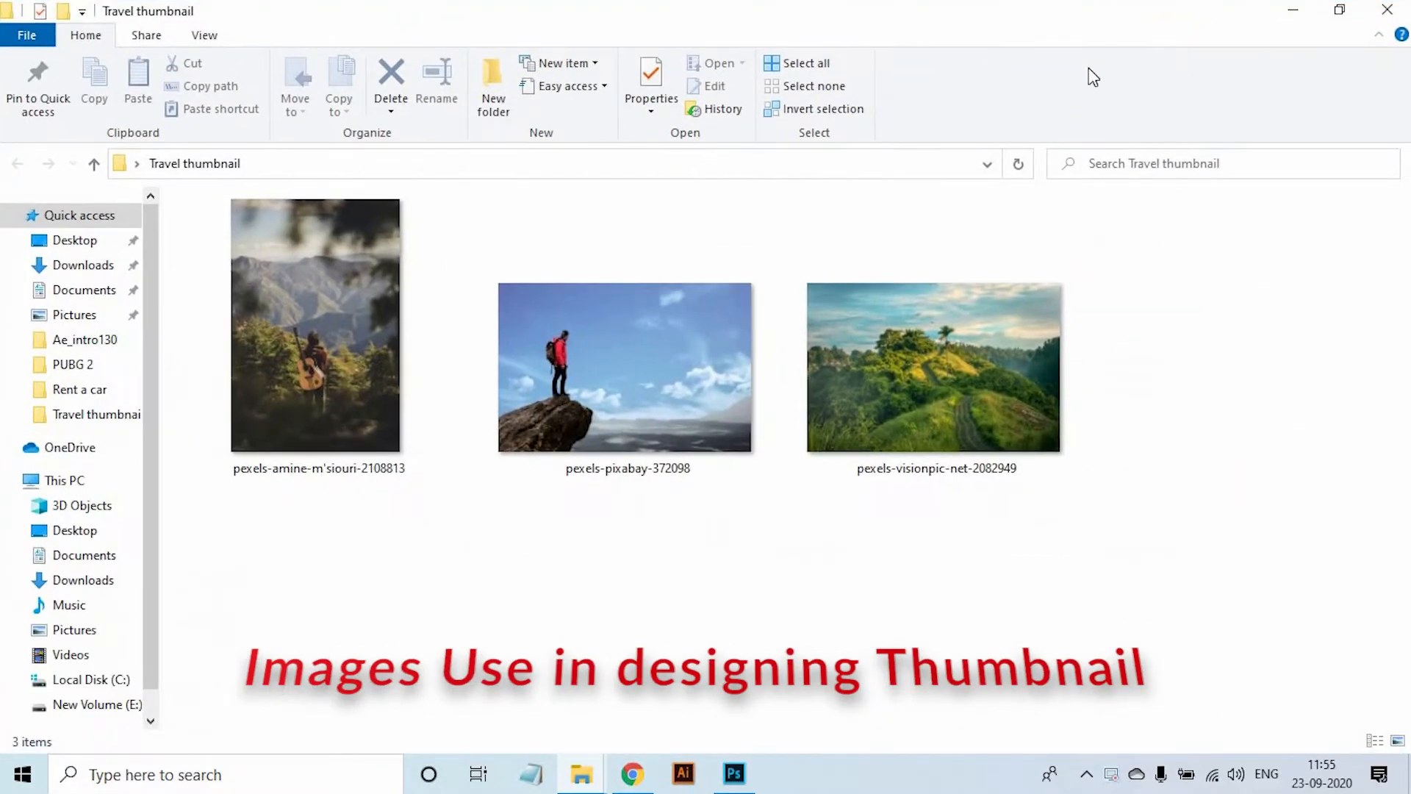
Switch to Photoshop and create a new RGB Color document with height 720 and resolution 300 pixels per inch
click(735, 773)
click(55, 12)
click(76, 35)
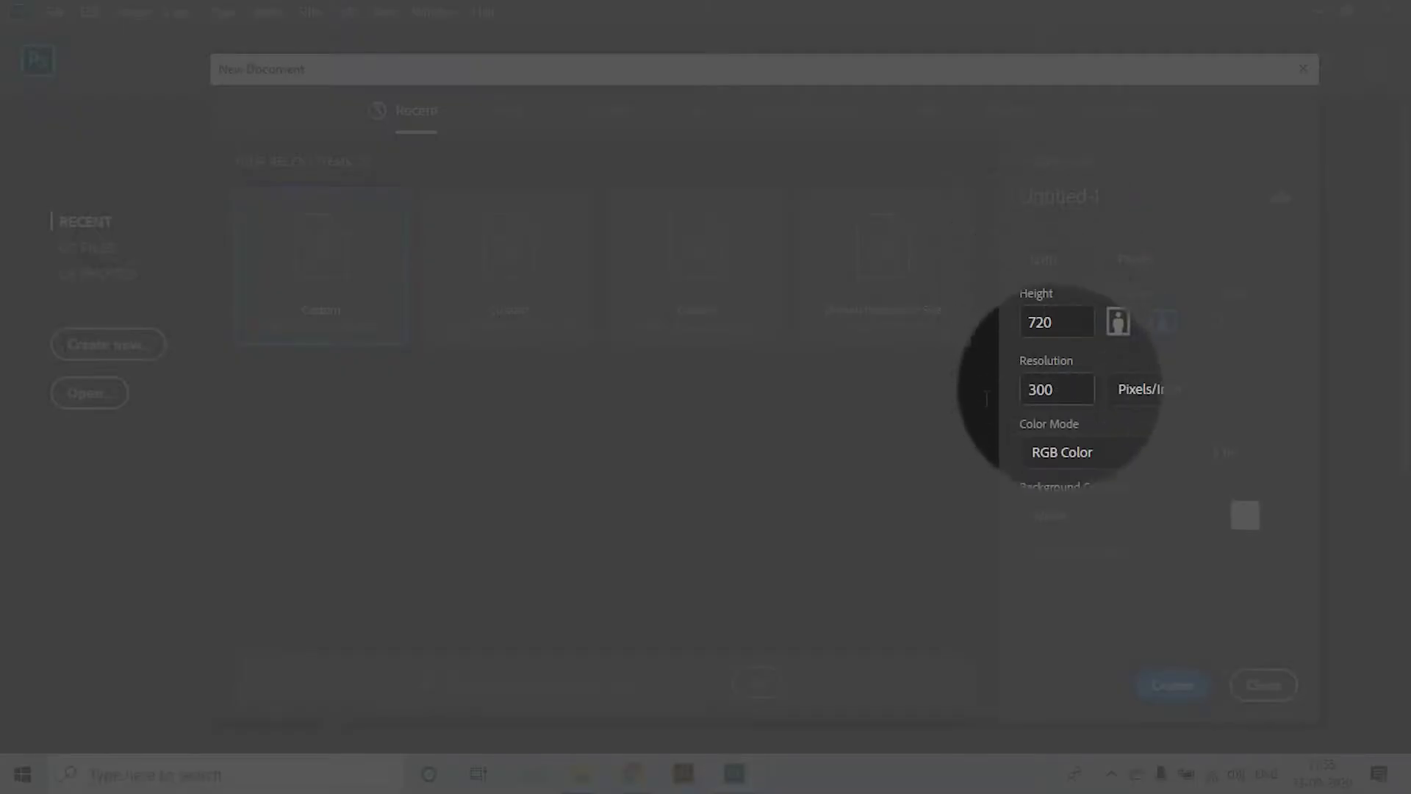
click(1172, 686)
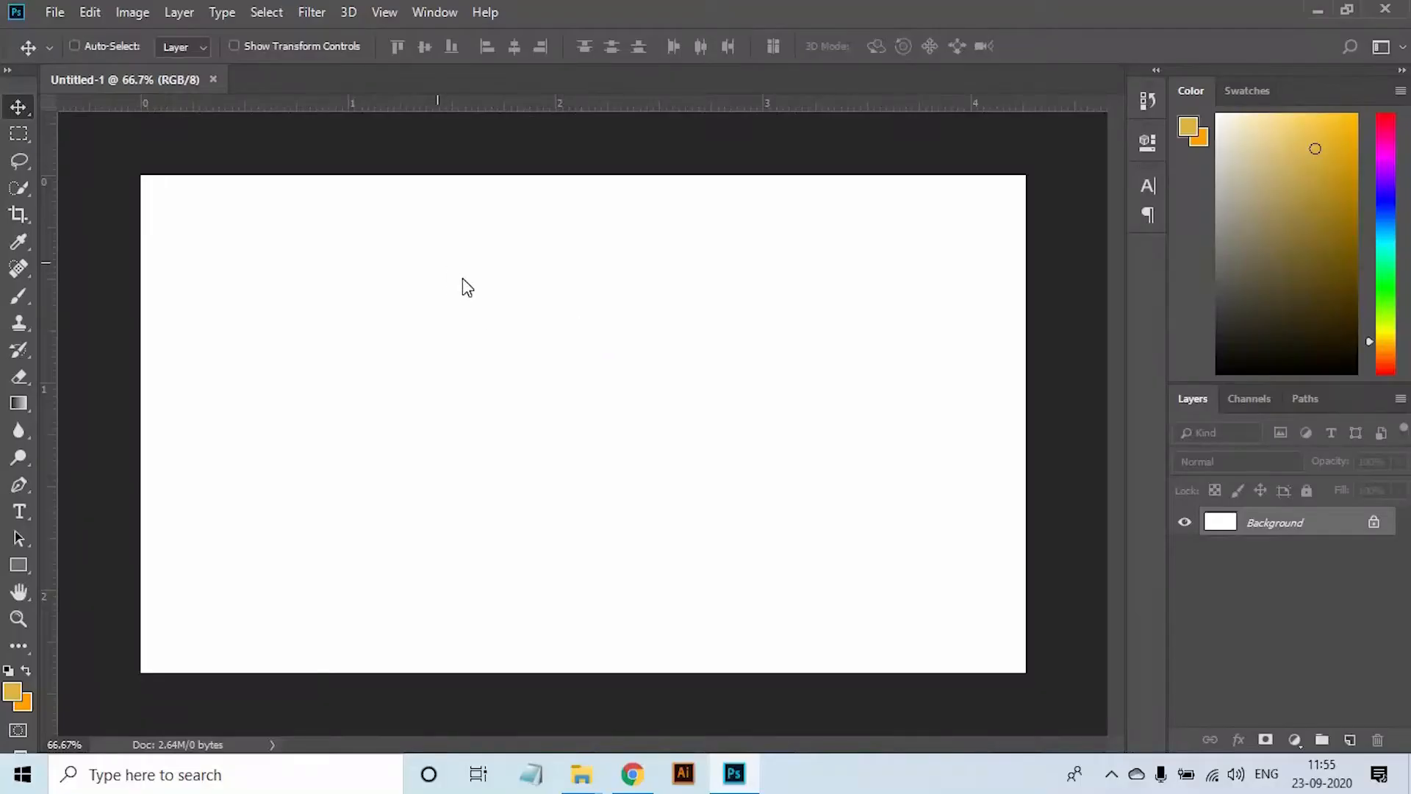
scroll(469, 288, up, 2)
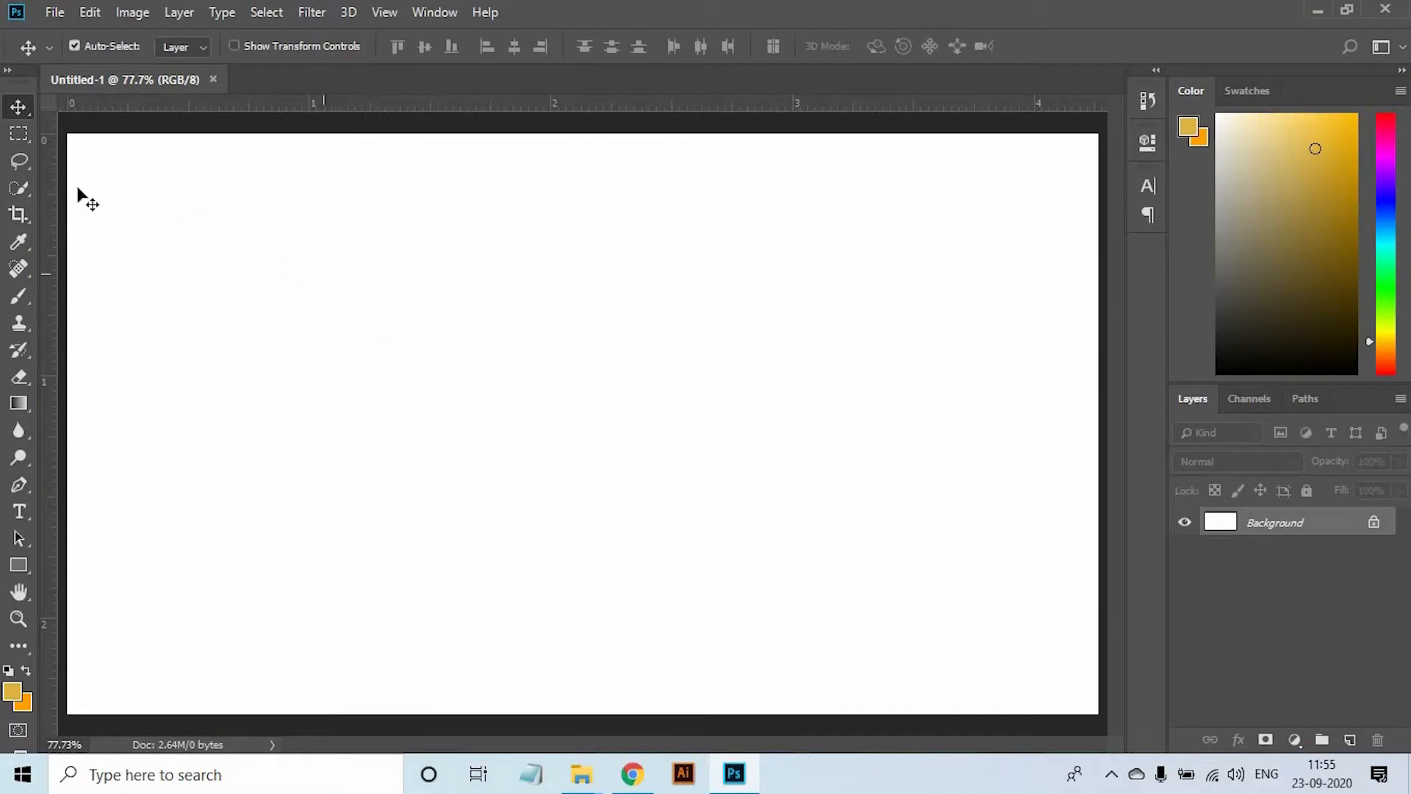
Place the pexels-visionpic-net-2082949 landscape from the image folder and scale it to cover the whole canvas, shifted slightly down
mouse_move(582, 775)
click(913, 668)
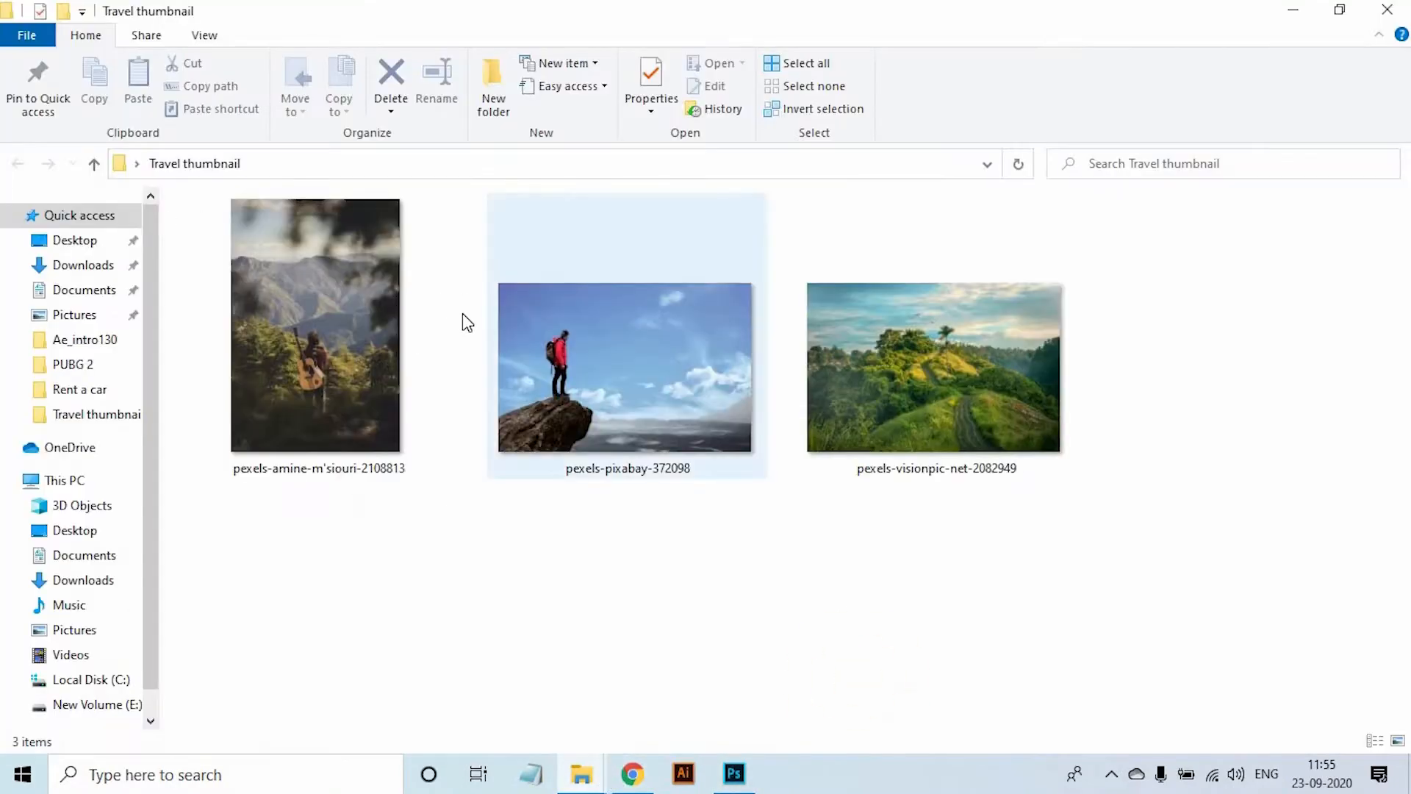
drag(975, 471, 615, 305)
alt+click(615, 305)
alt+click(614, 305)
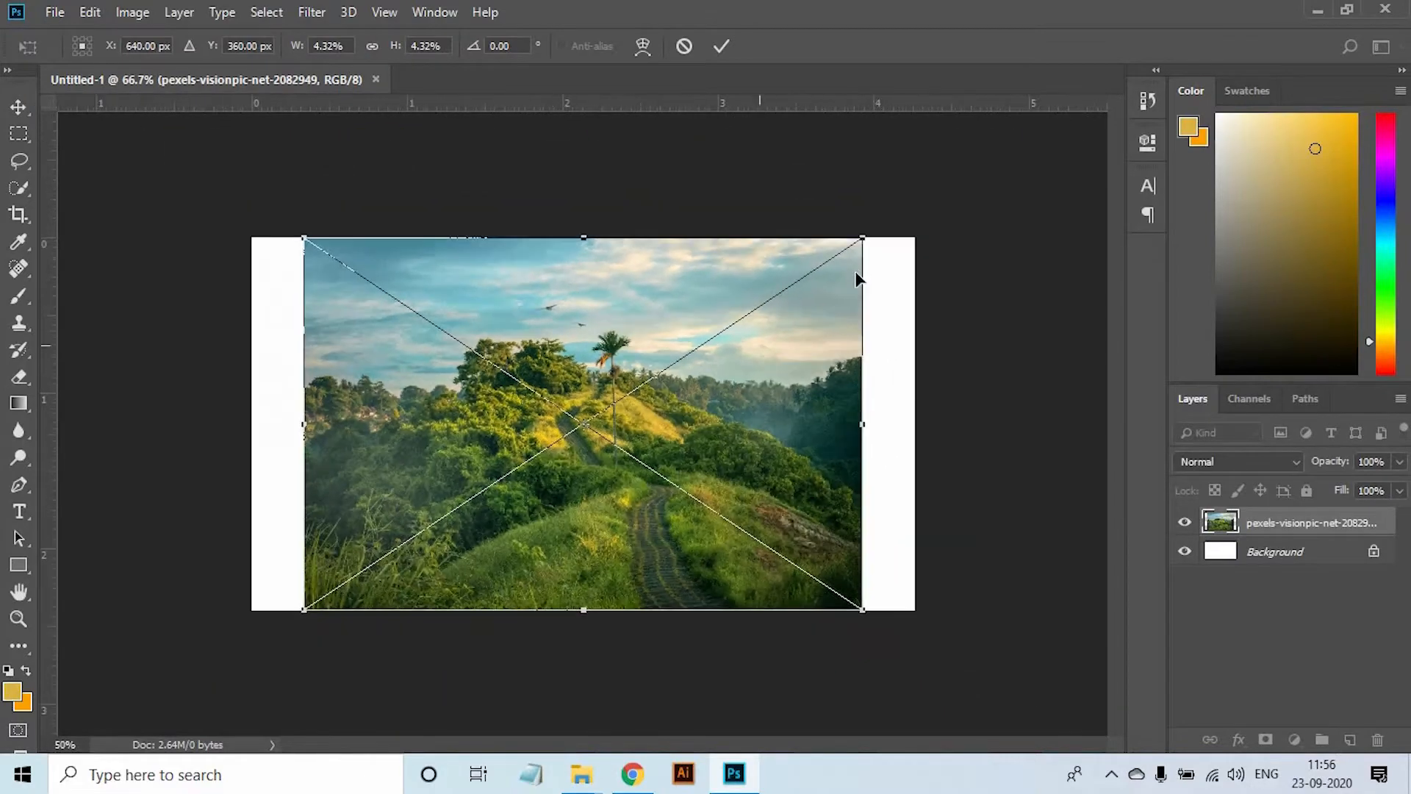
drag(864, 247, 970, 180)
drag(728, 333, 724, 397)
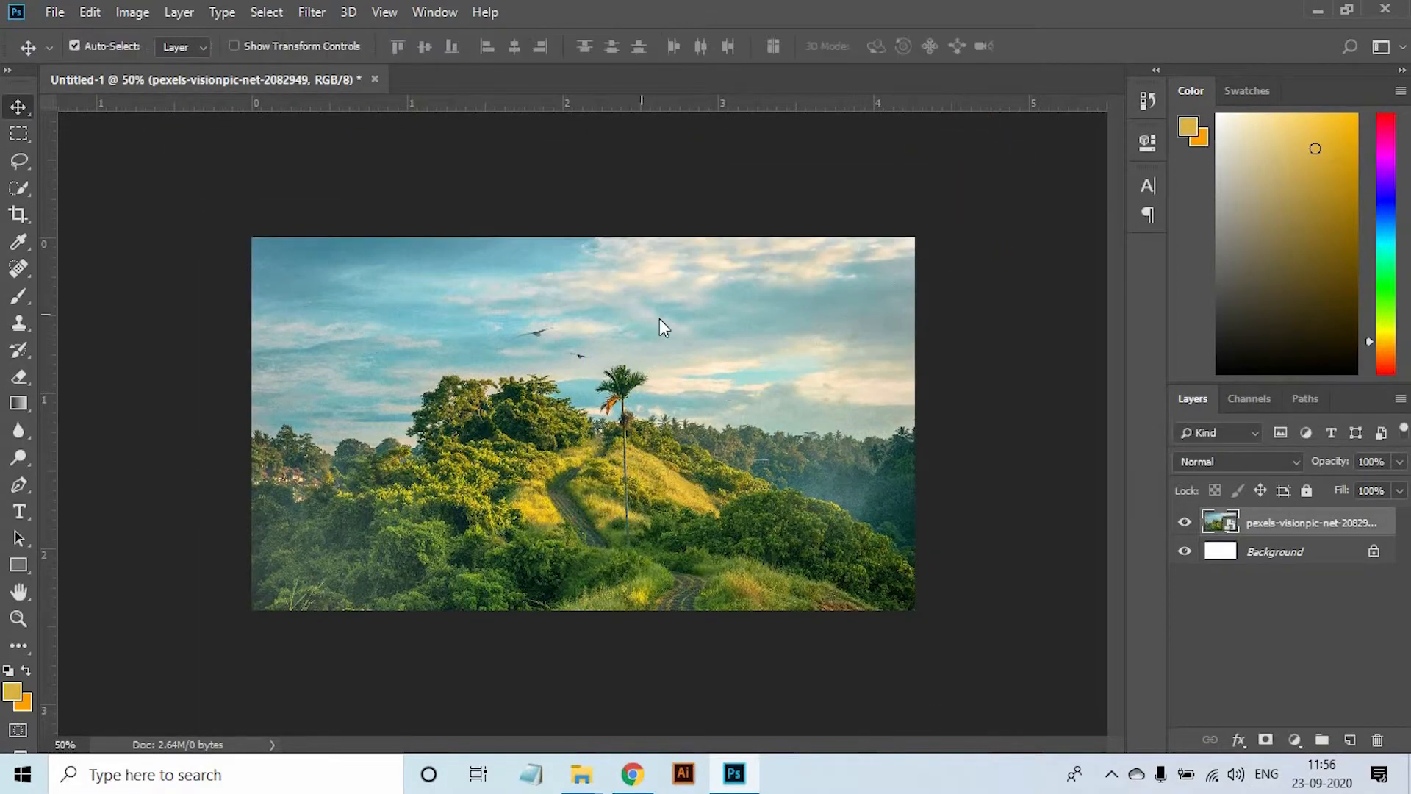
Add a Color Lookup adjustment layer using the FoggyNight.3DL LUT and reduce the strength of its effect
key(ctrl+0)
click(1295, 739)
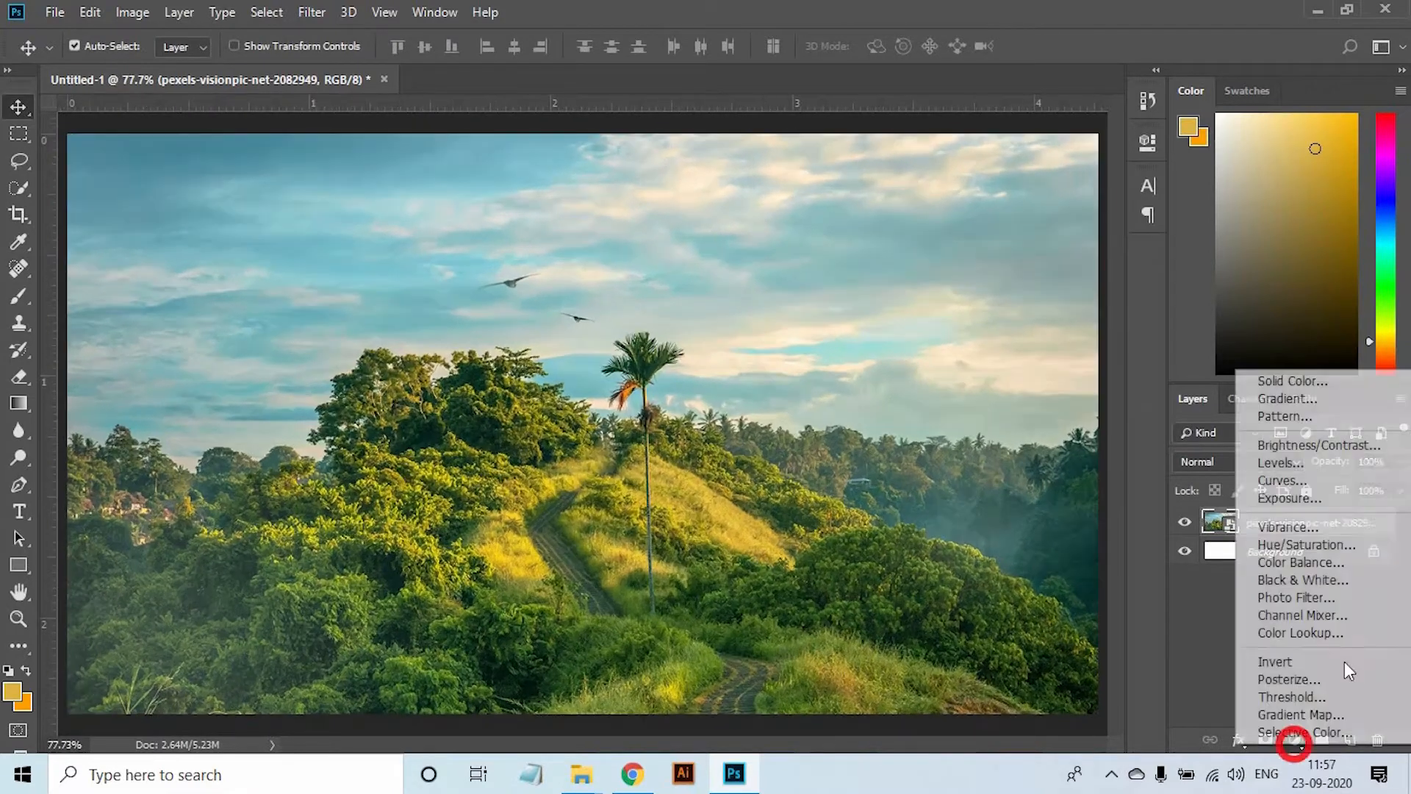
click(1312, 626)
click(980, 206)
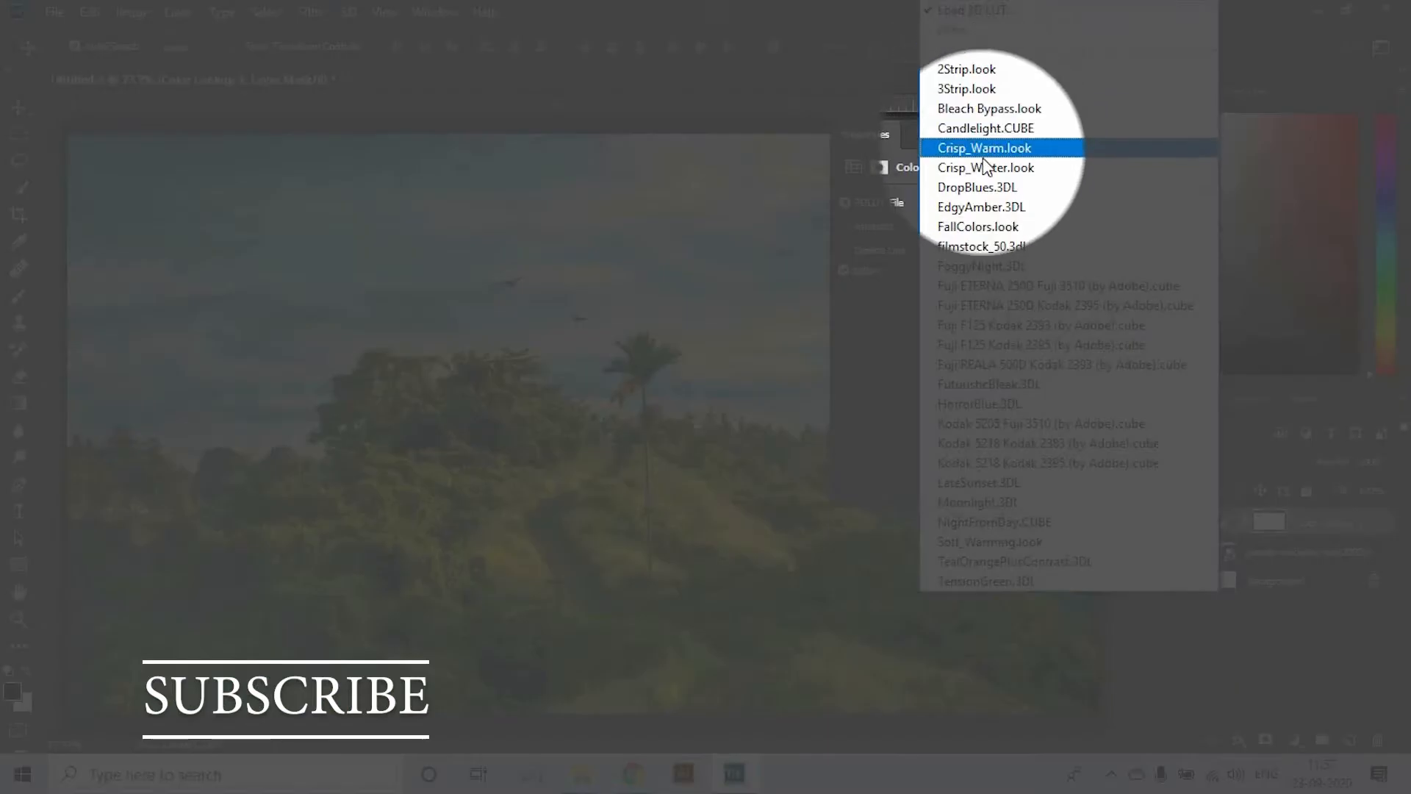
click(989, 266)
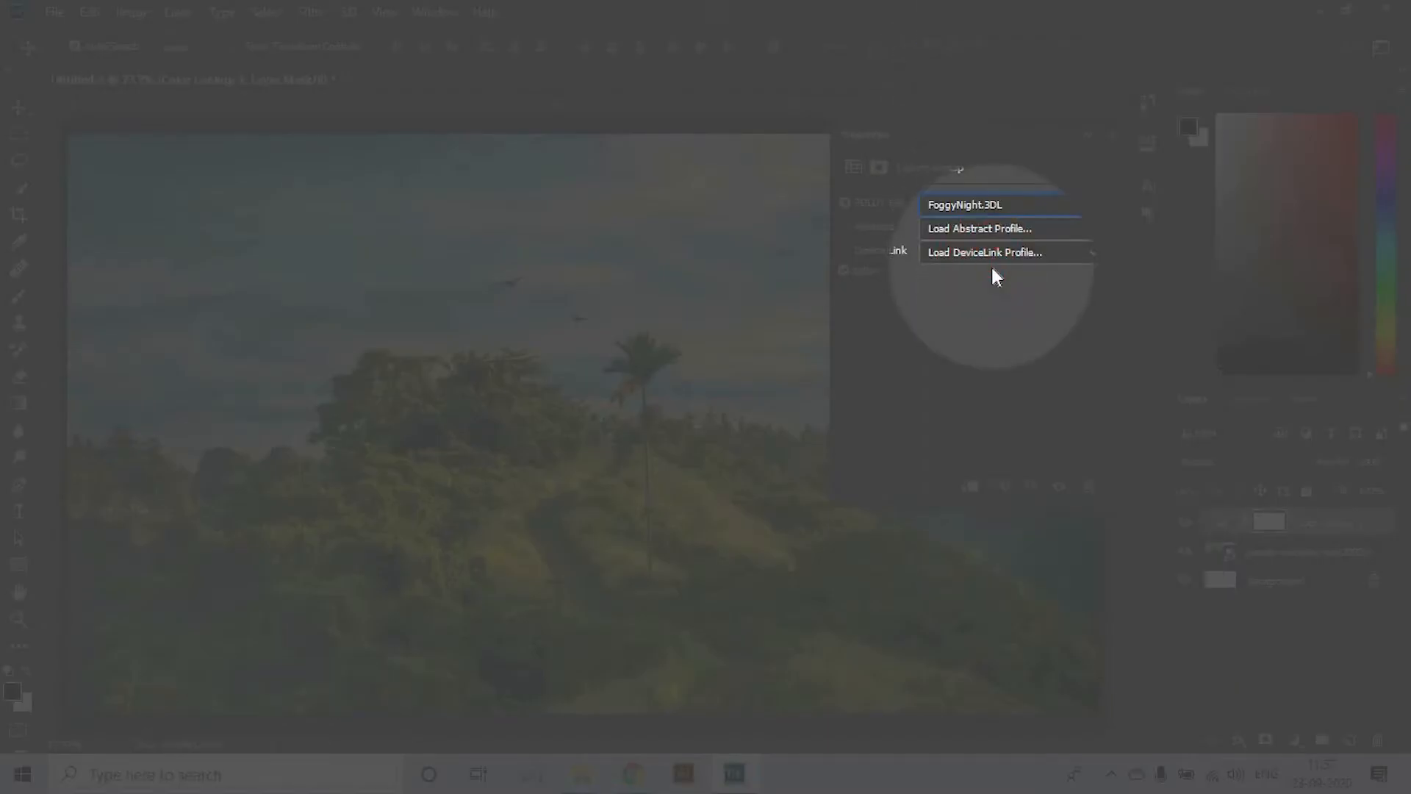
click(1087, 134)
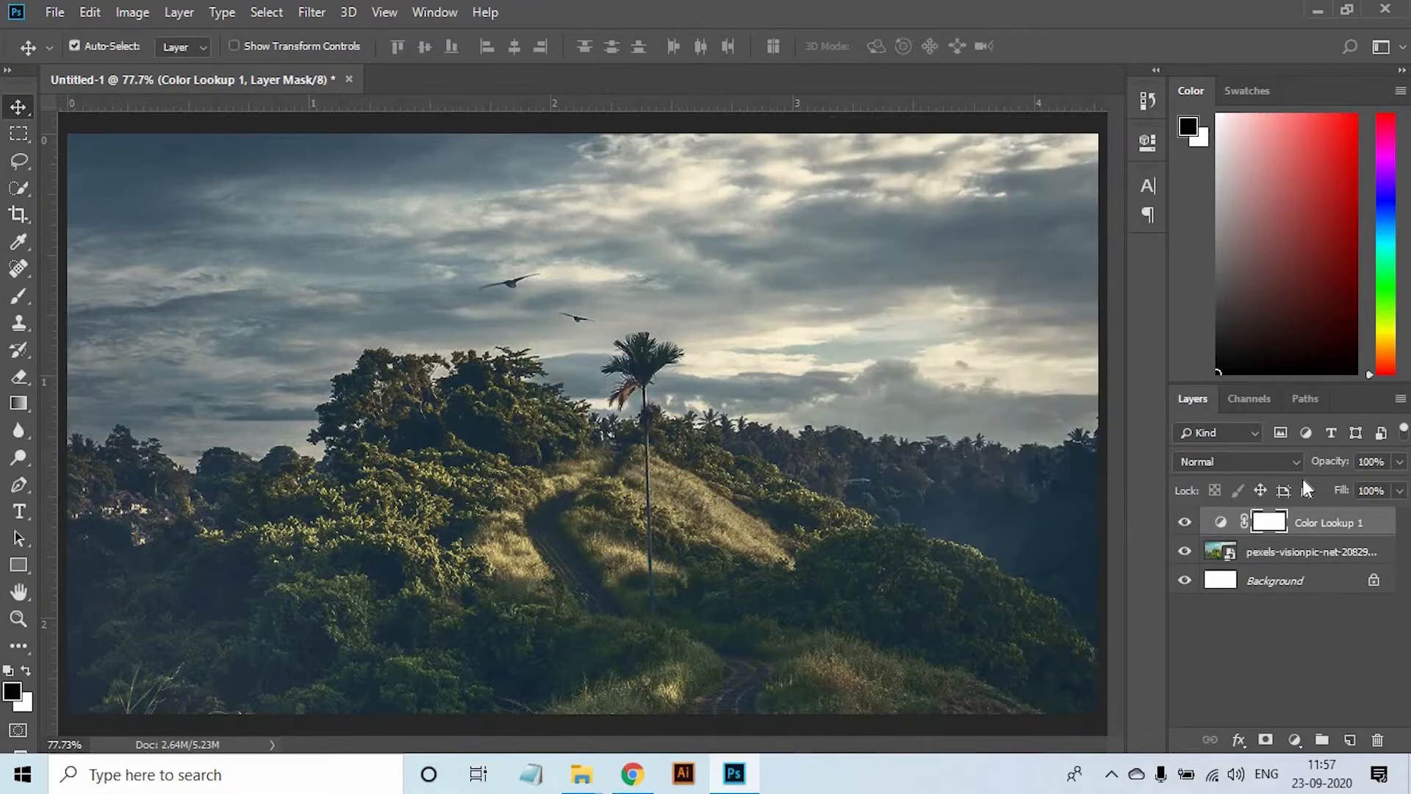
drag(1396, 480, 1352, 487)
click(690, 352)
Add a Levels adjustment layer with the black input level set to 16
click(1295, 739)
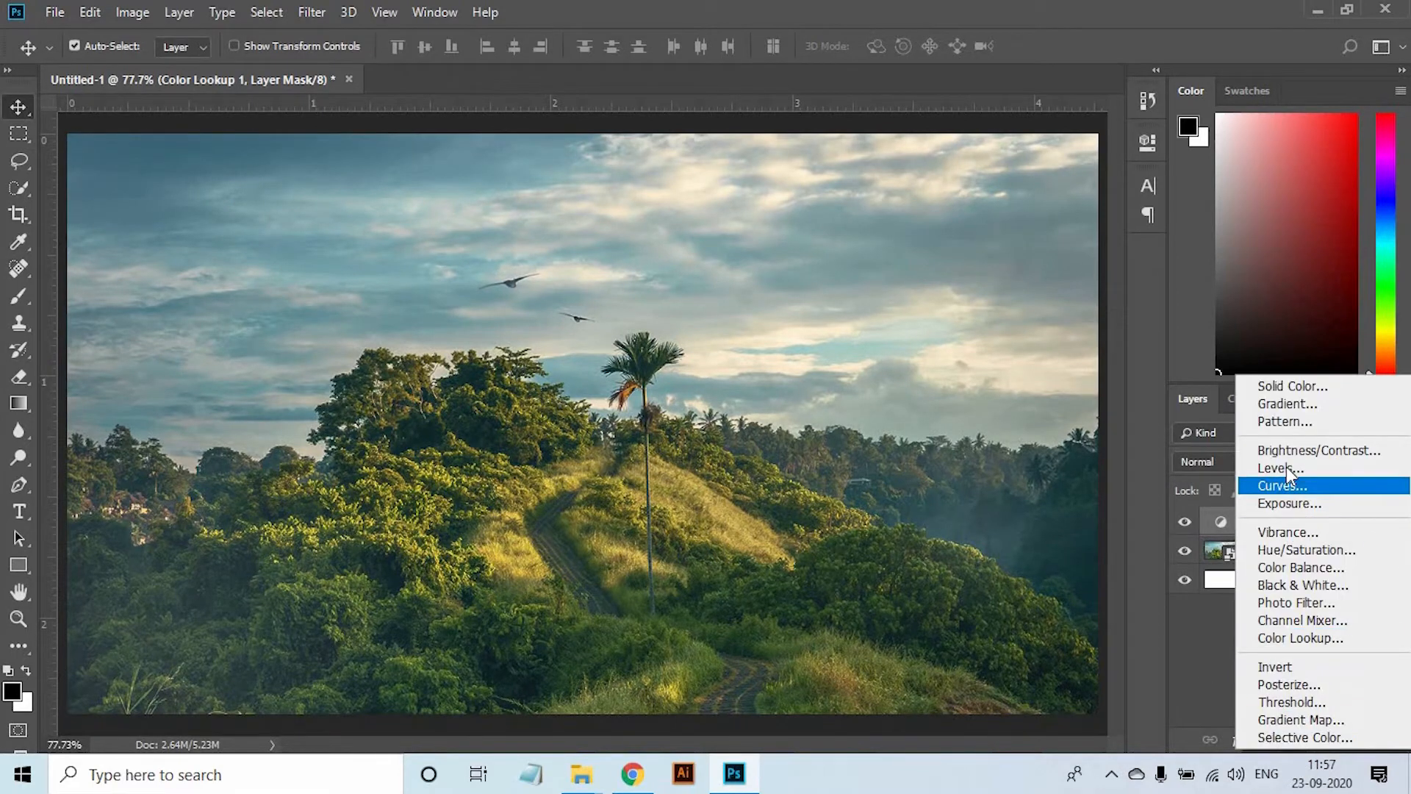
click(1287, 467)
drag(870, 347, 884, 346)
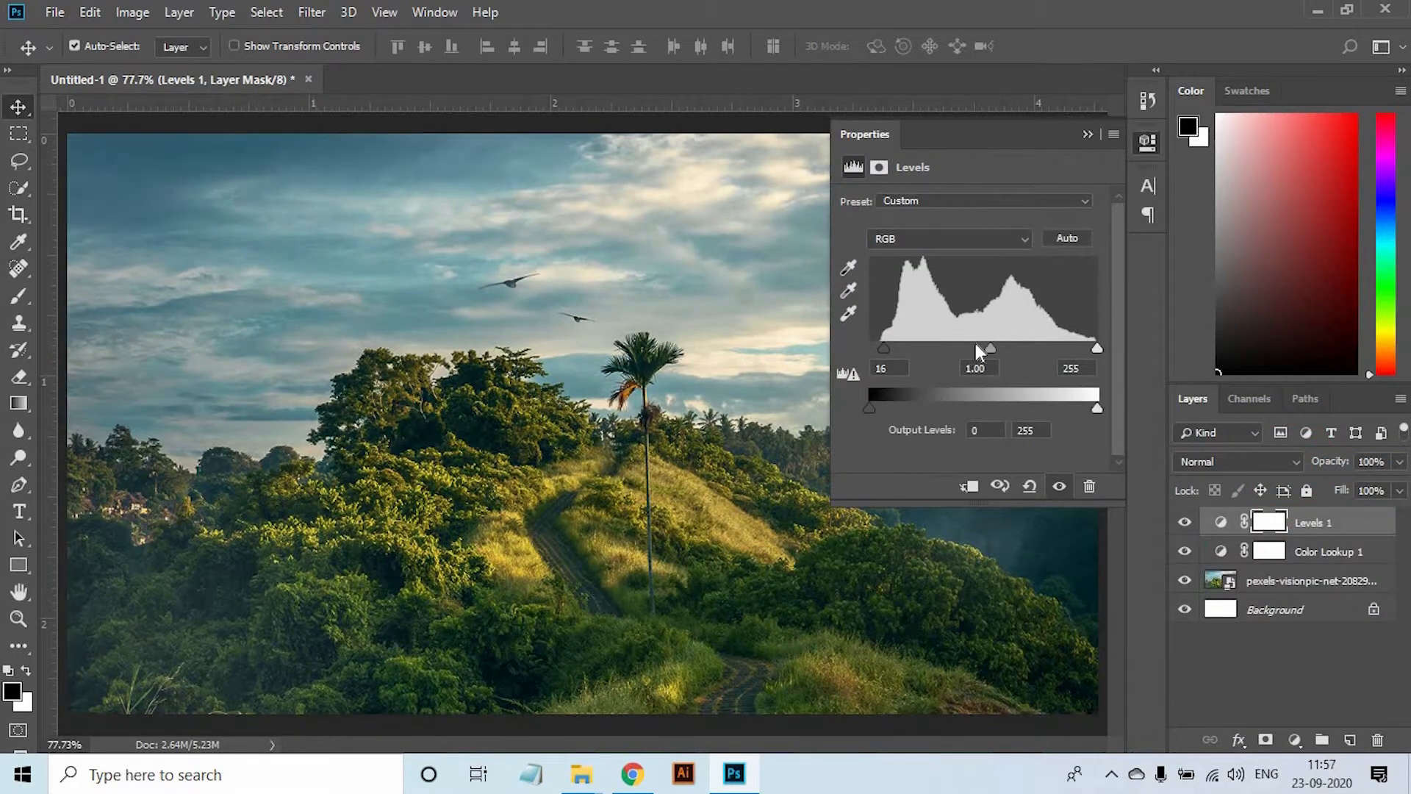
click(1089, 133)
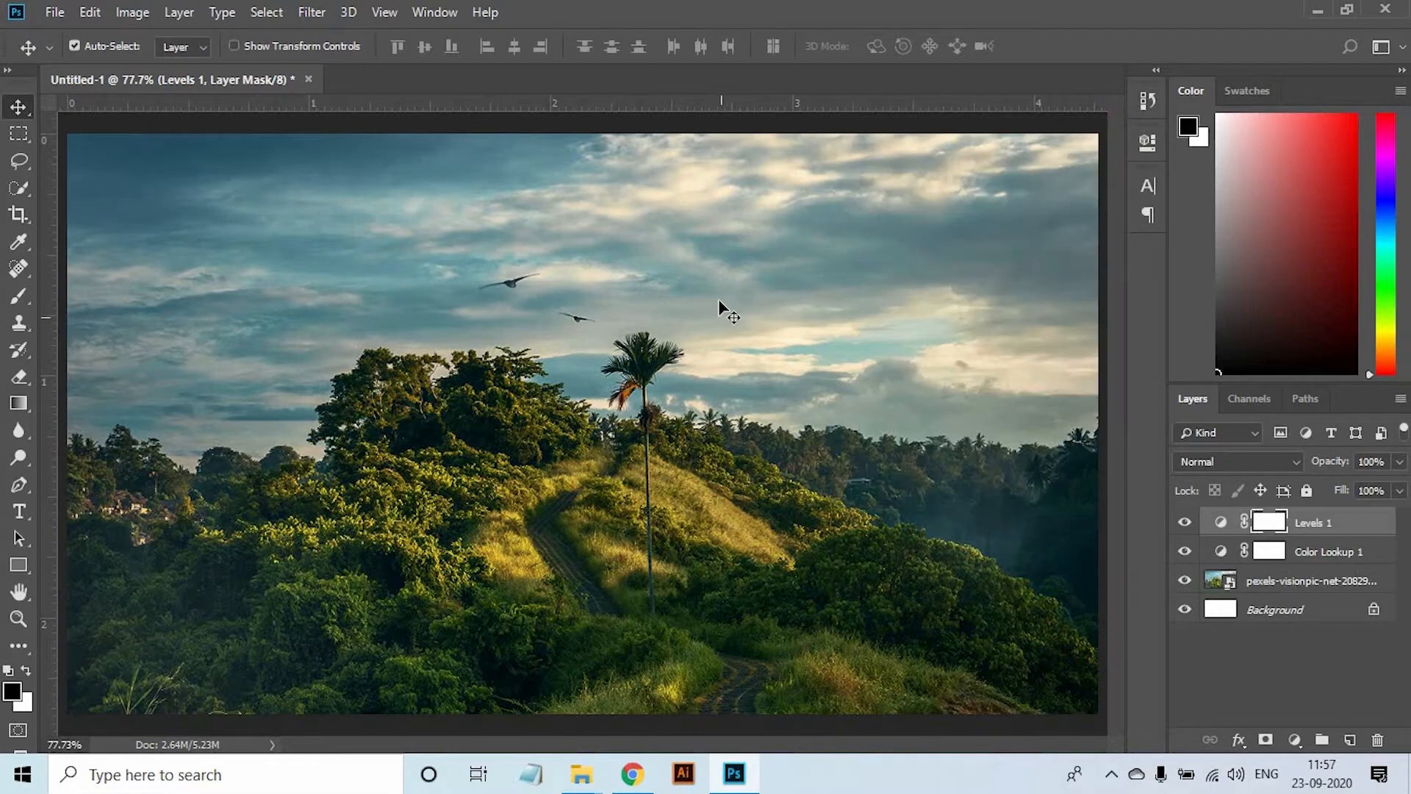
Add the white title text "AMAZING UTTRAKHAND" in 20 pt Evogria Regular across the sky
ctrl+right_click(564, 264)
click(589, 270)
click(17, 515)
click(227, 213)
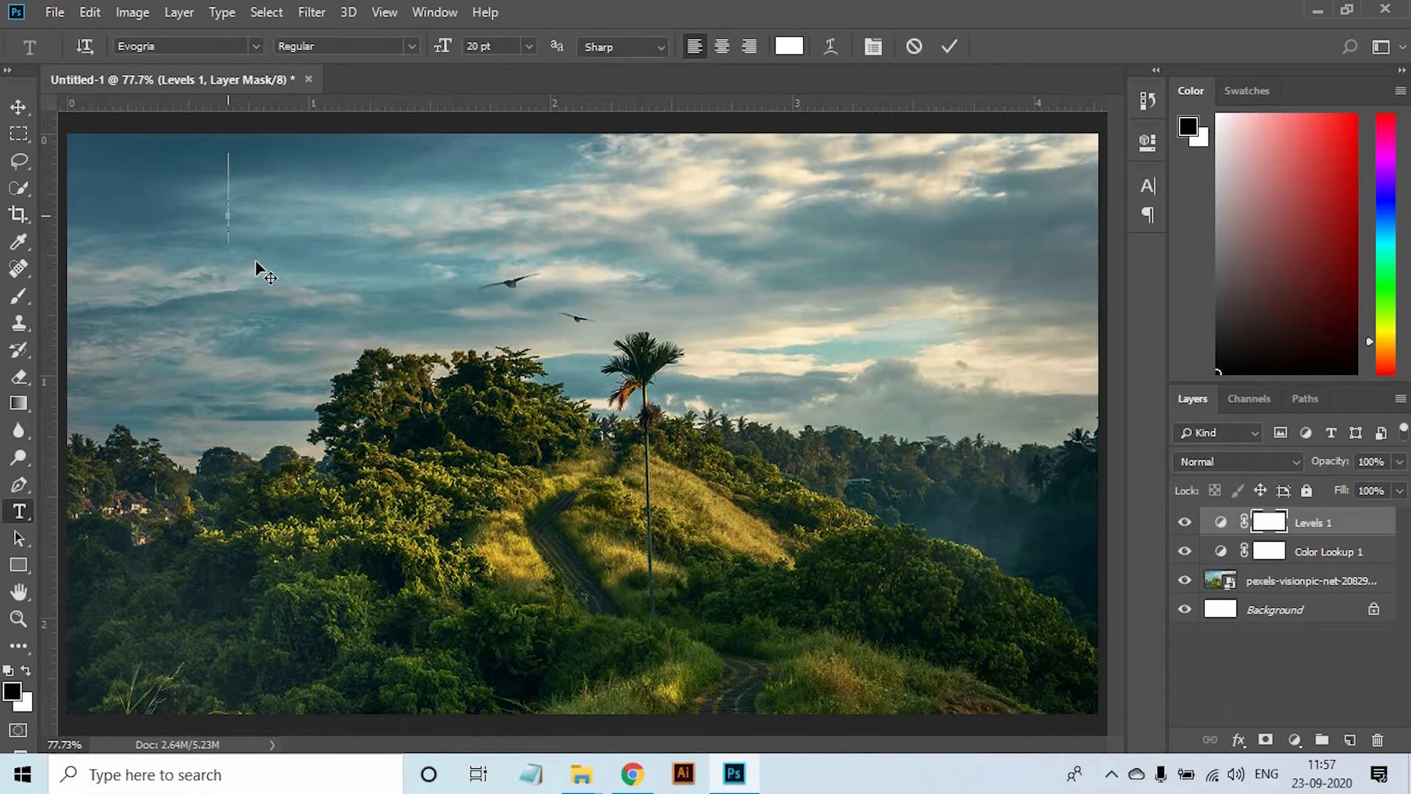
text(AMAZING)
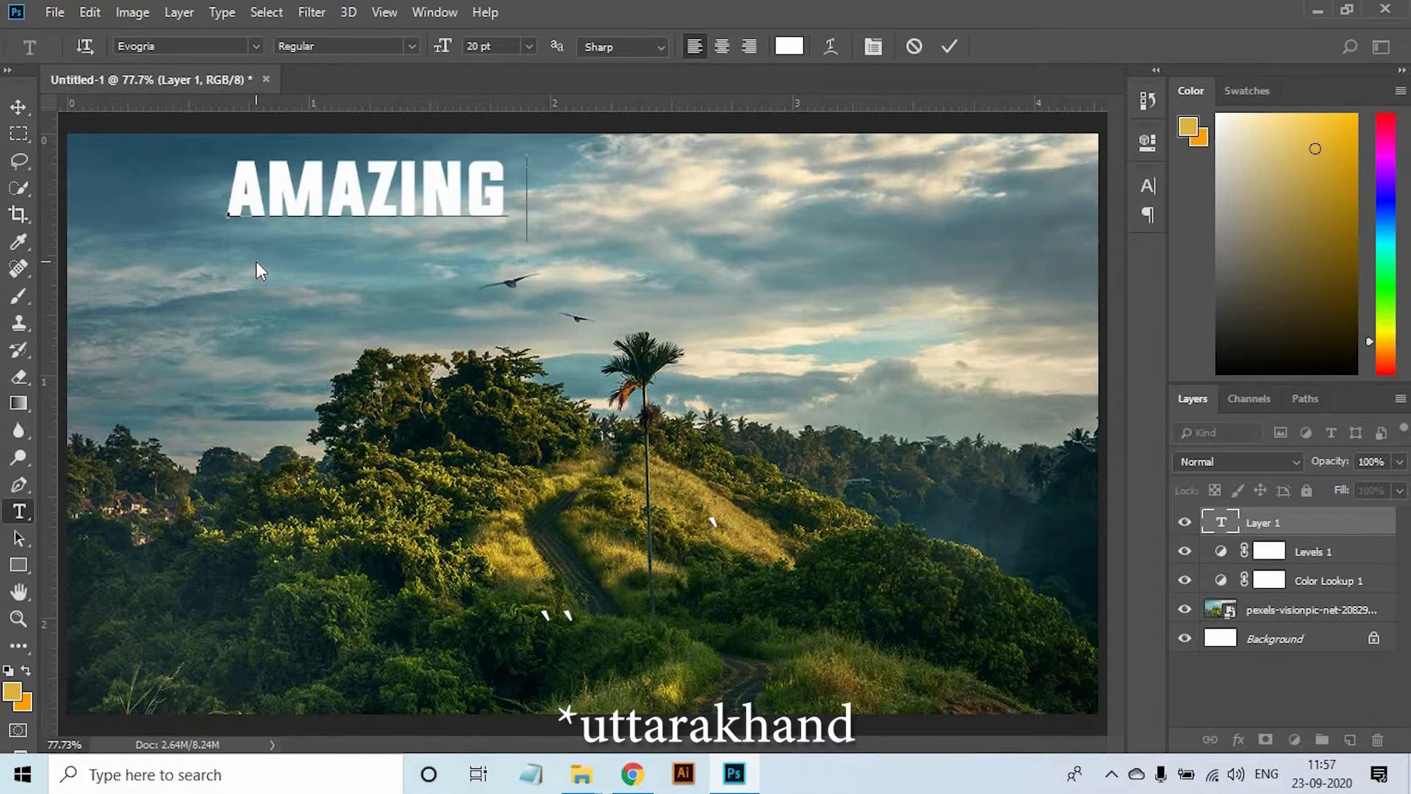
text( UTTRAKHAND)
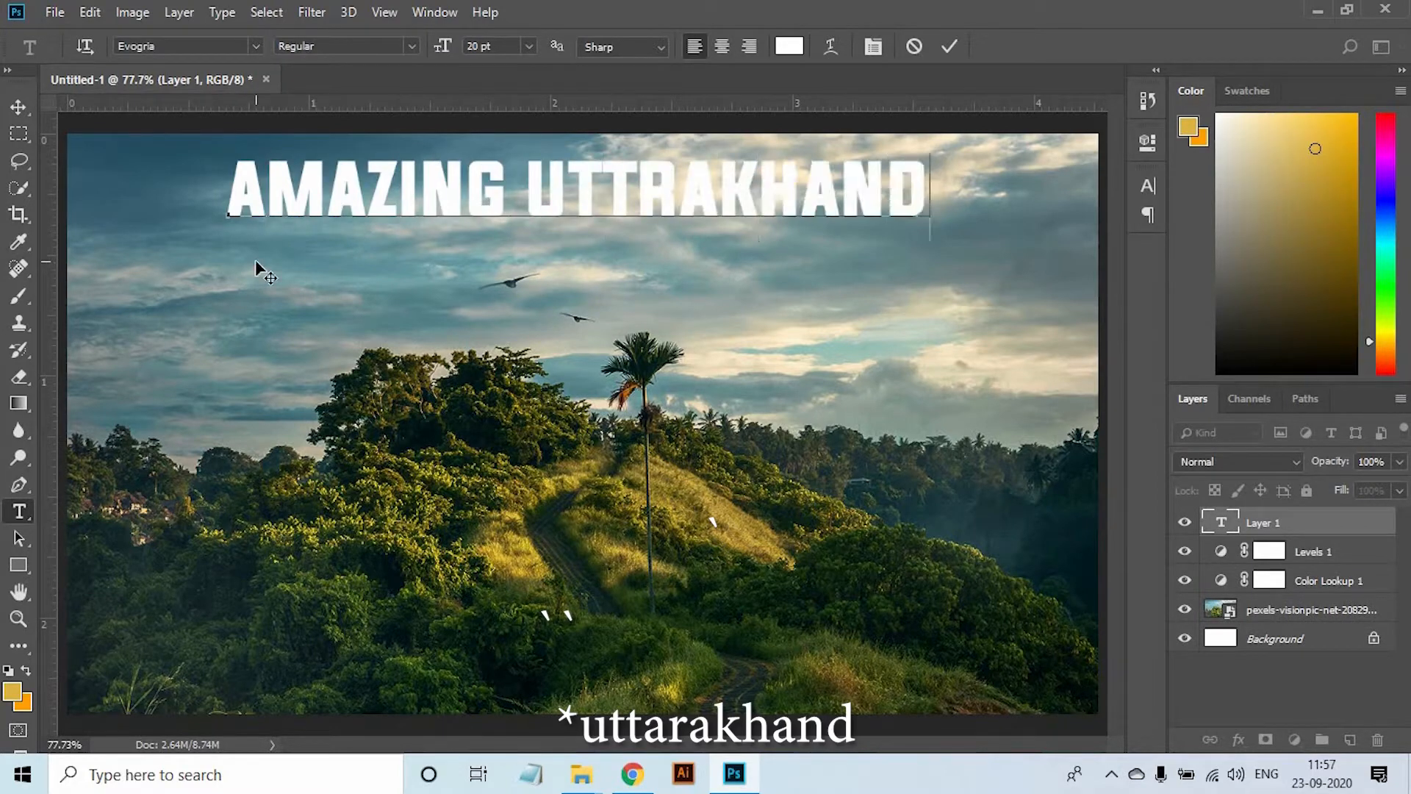
Move the title down to the treetops and centre it horizontally on the canvas
click(17, 108)
drag(614, 211, 614, 357)
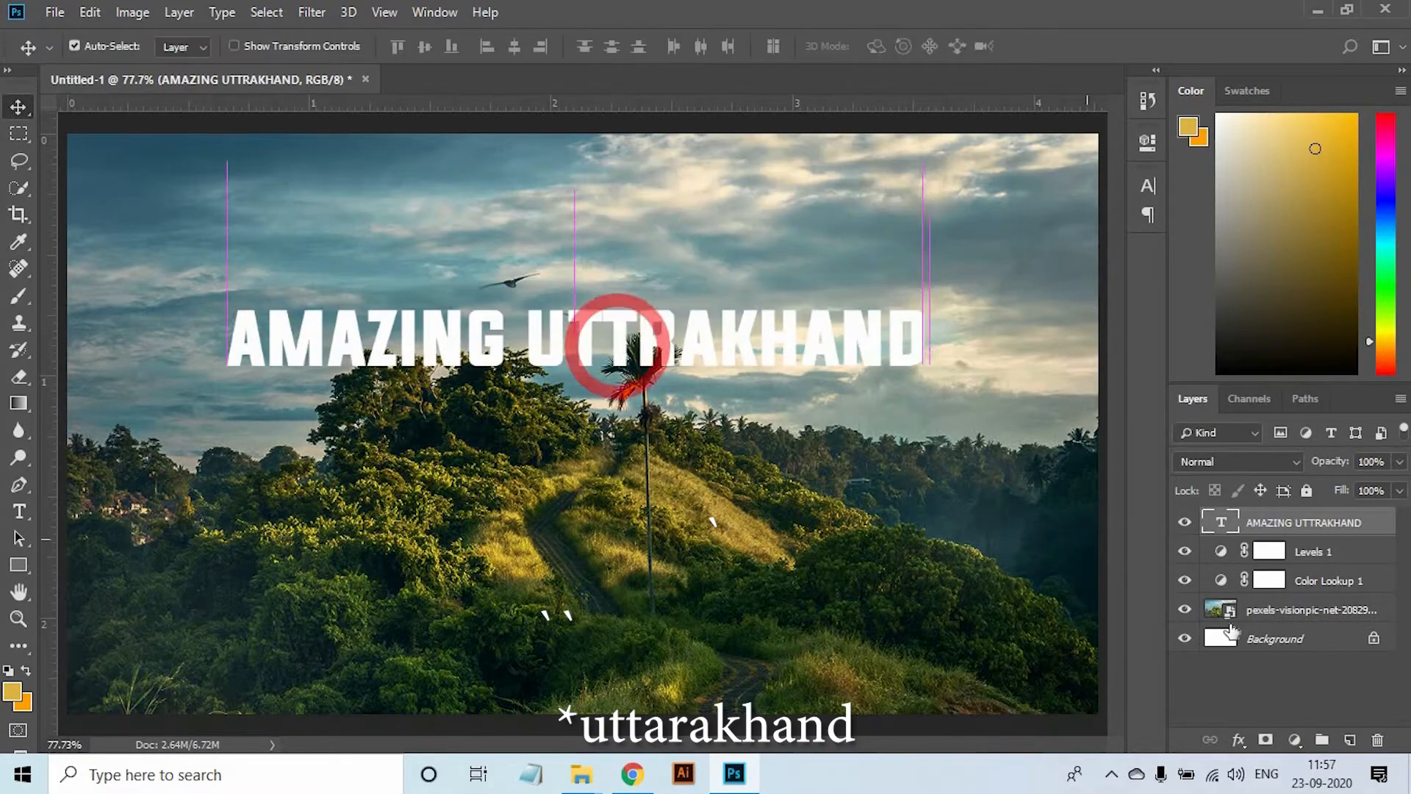
click(1299, 639)
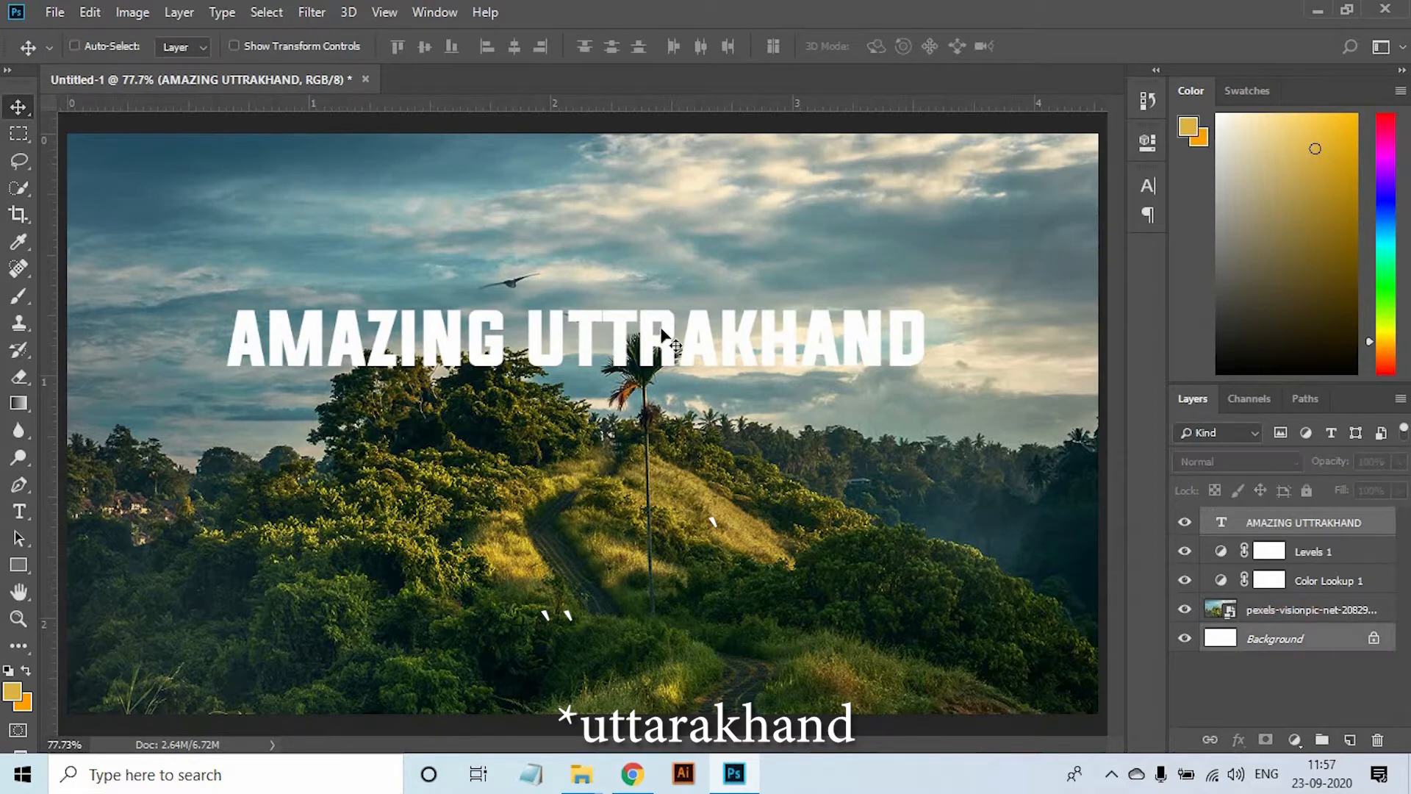
click(515, 48)
click(807, 296)
click(744, 343)
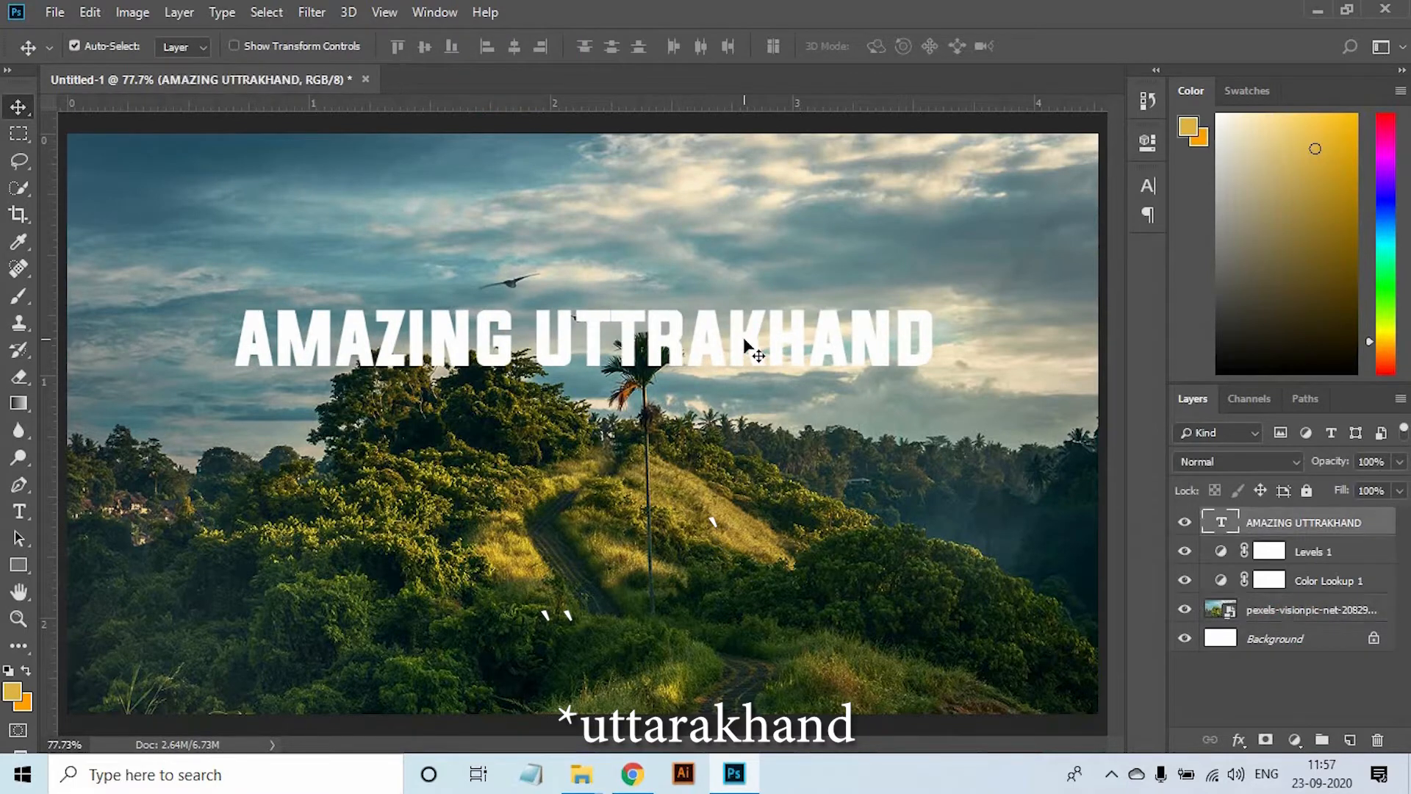
Nudge the title upward by about 10 small increments
key(Up)
key(Up)
key(Up)
key(Up)
key(Up)
key(Up)
key(Up)
key(Up)
key(Up)
key(Up)
key(u)
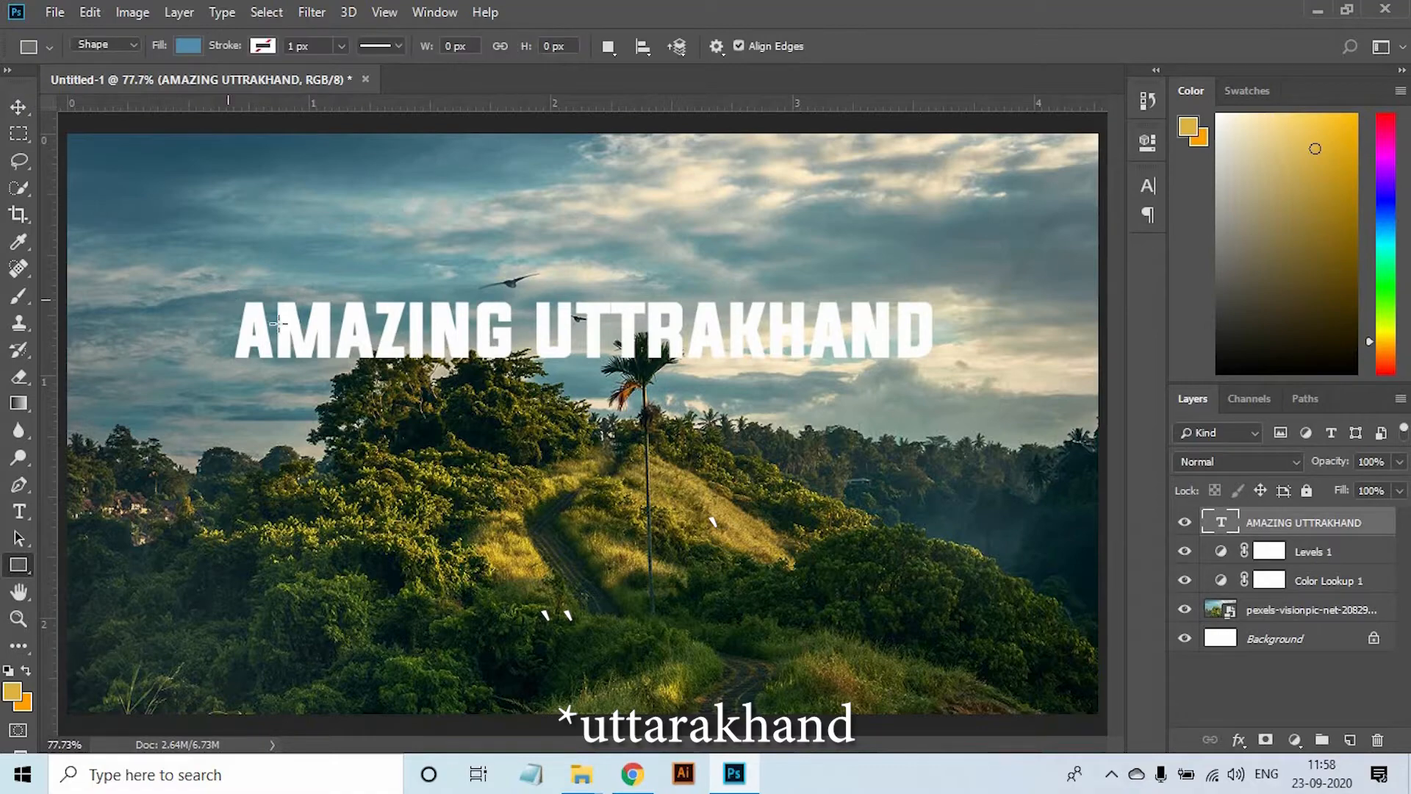
click(20, 108)
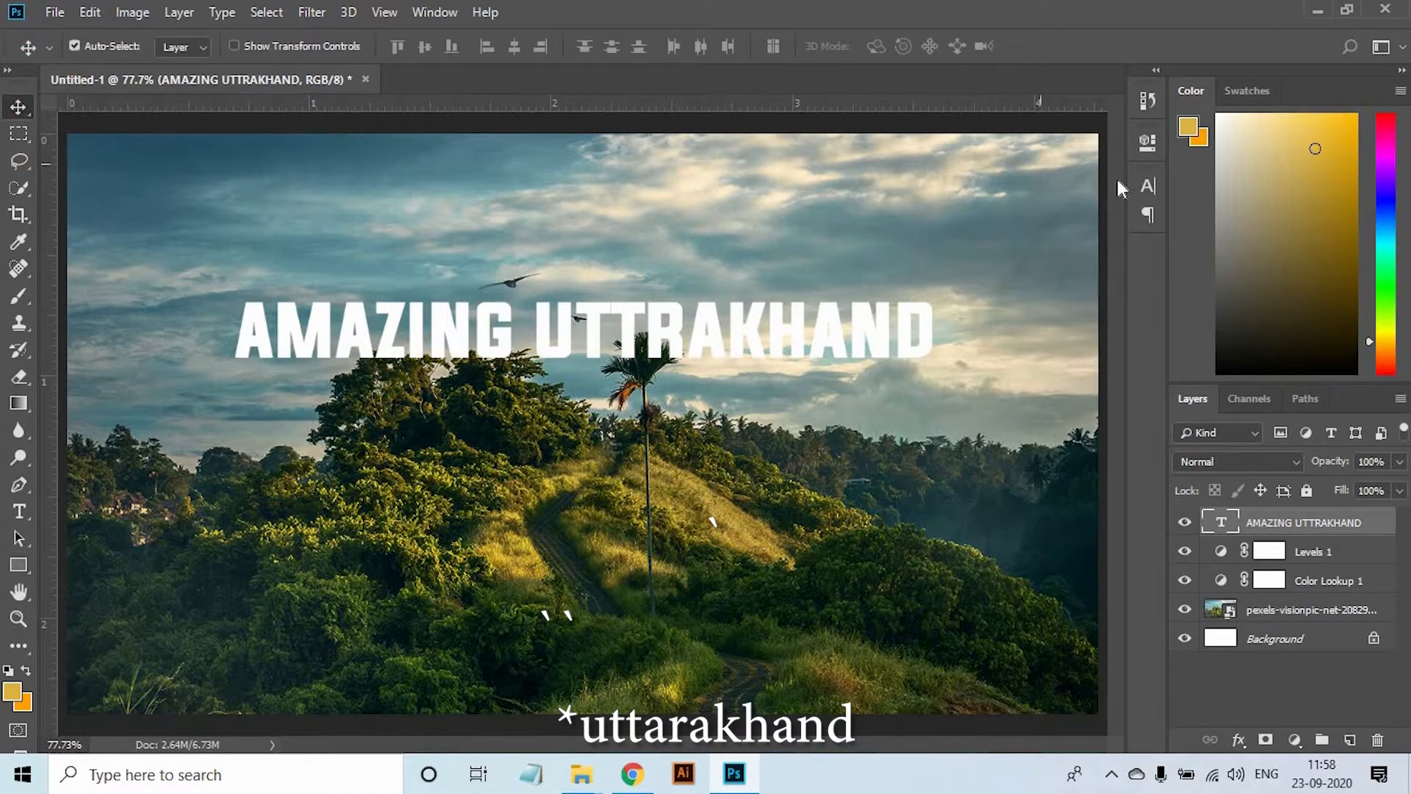
Change the title's font to Futura Md BT Medium and move the text higher into the sky
click(1148, 186)
click(975, 210)
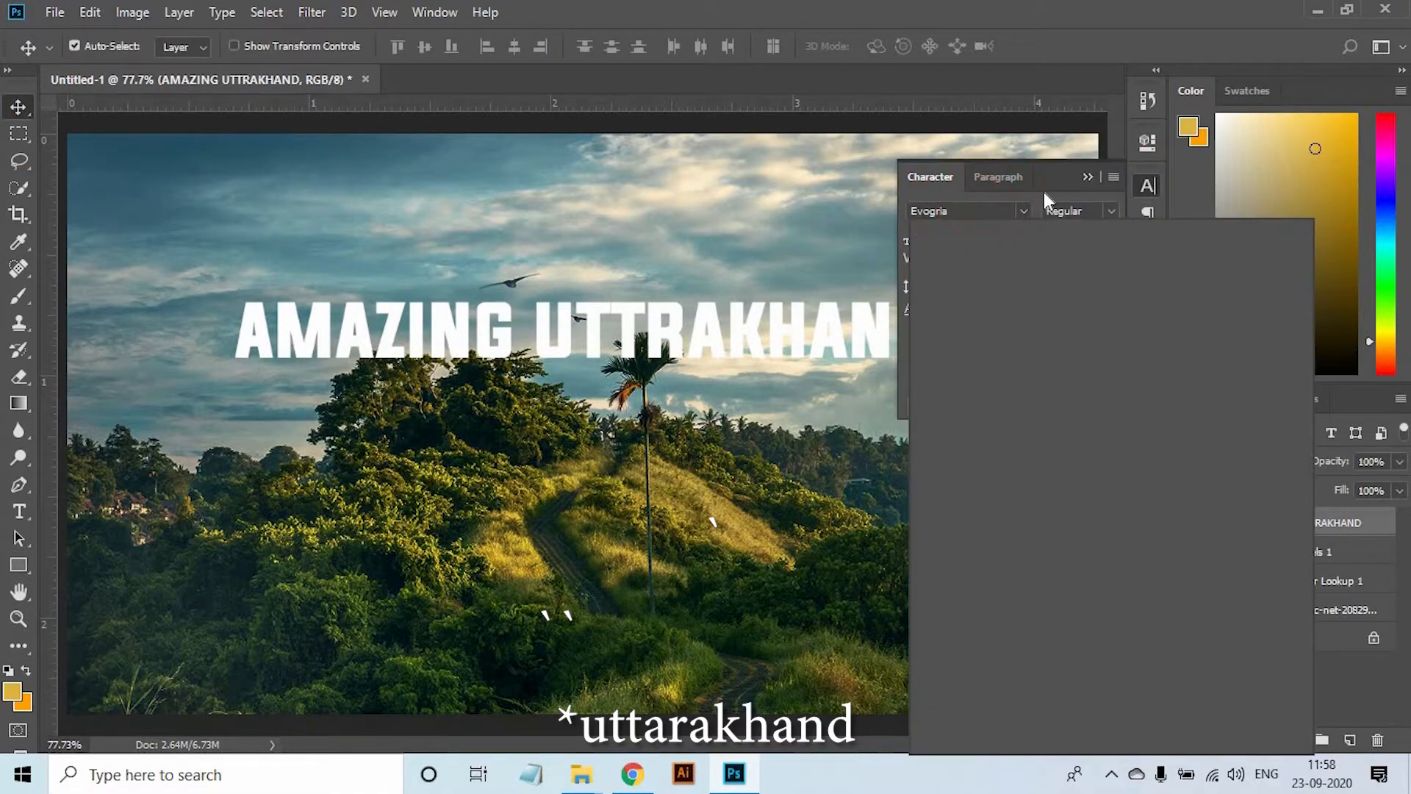
key(Escape)
click(1113, 211)
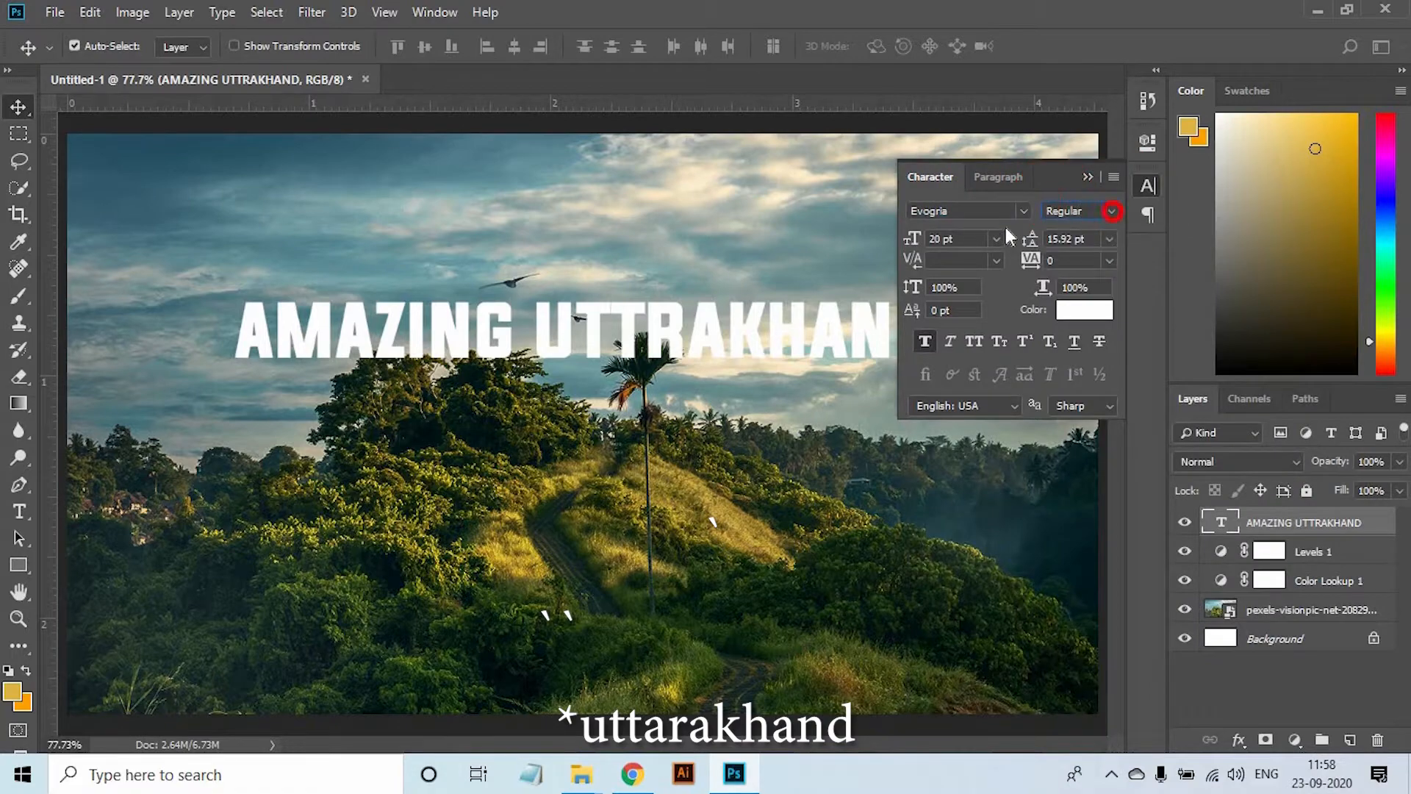
text(futura)
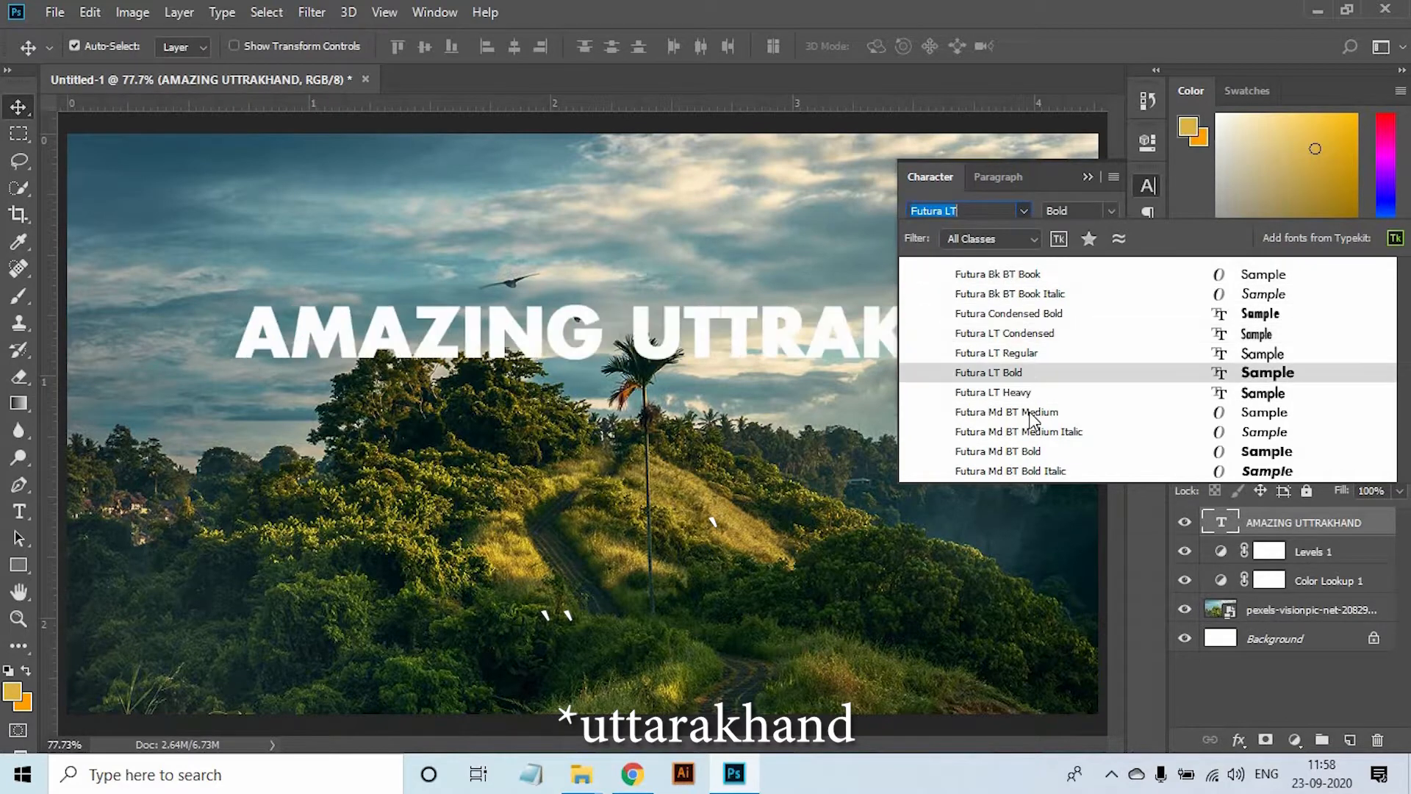
click(1032, 414)
click(1109, 211)
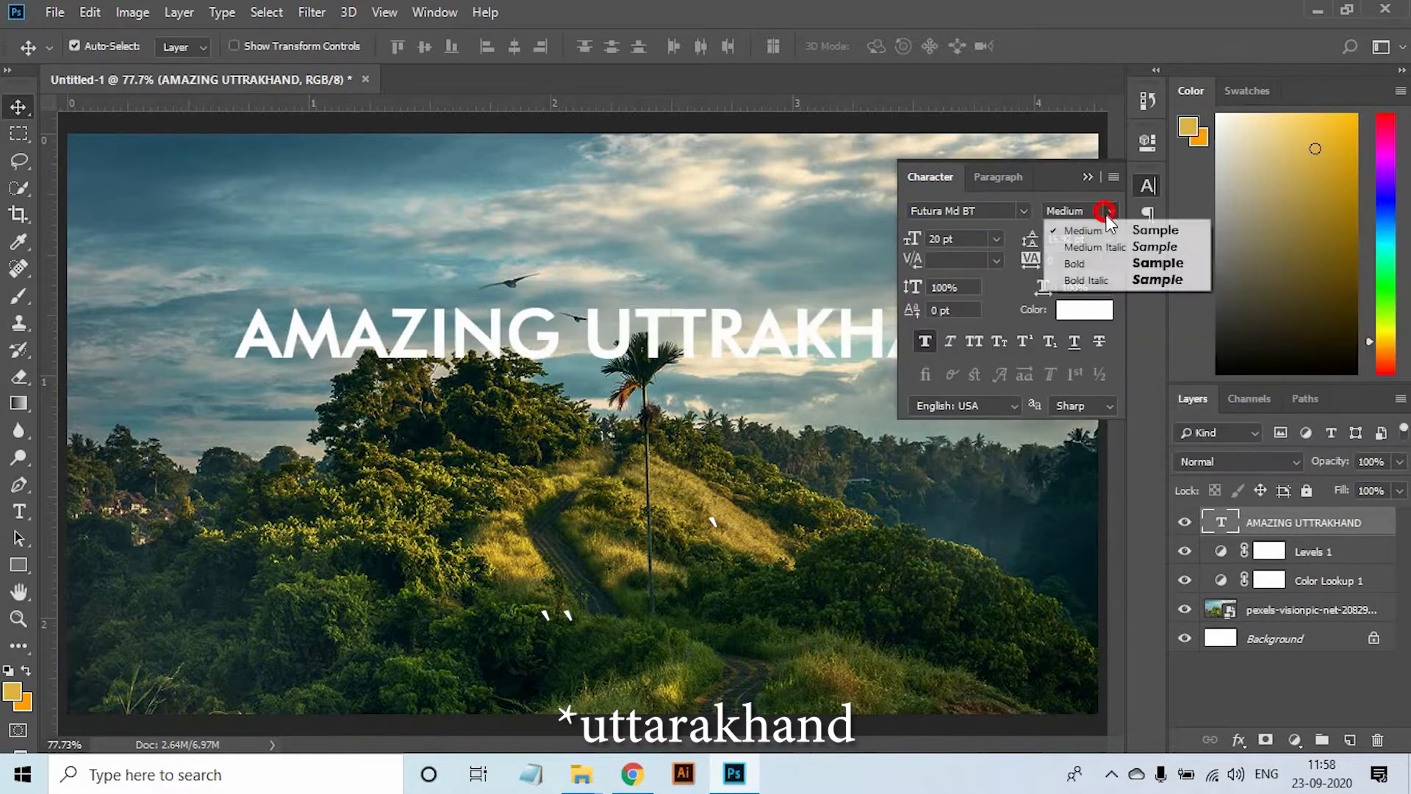
click(1110, 228)
drag(650, 333, 655, 235)
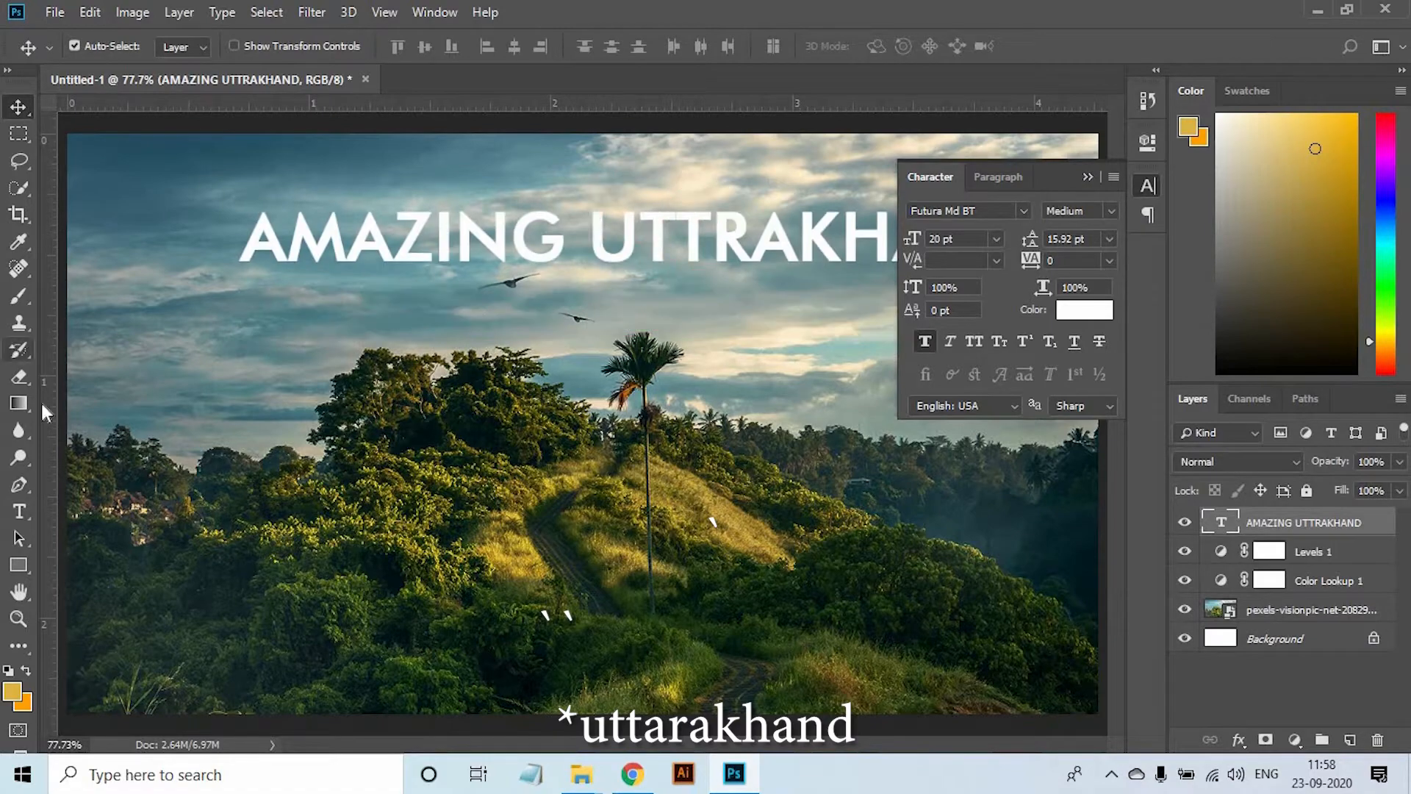
Set the foreground color to a mustard yellow
click(13, 692)
mouse_move(1026, 351)
mouse_down()
mouse_move(1080, 371)
mouse_move(1068, 286)
mouse_up()
click(1071, 261)
click(1334, 196)
Draw a mustard-yellow rectangle about 1037 × 99 px around the title text
key(u)
click(228, 202)
key(Escape)
drag(224, 197, 1062, 277)
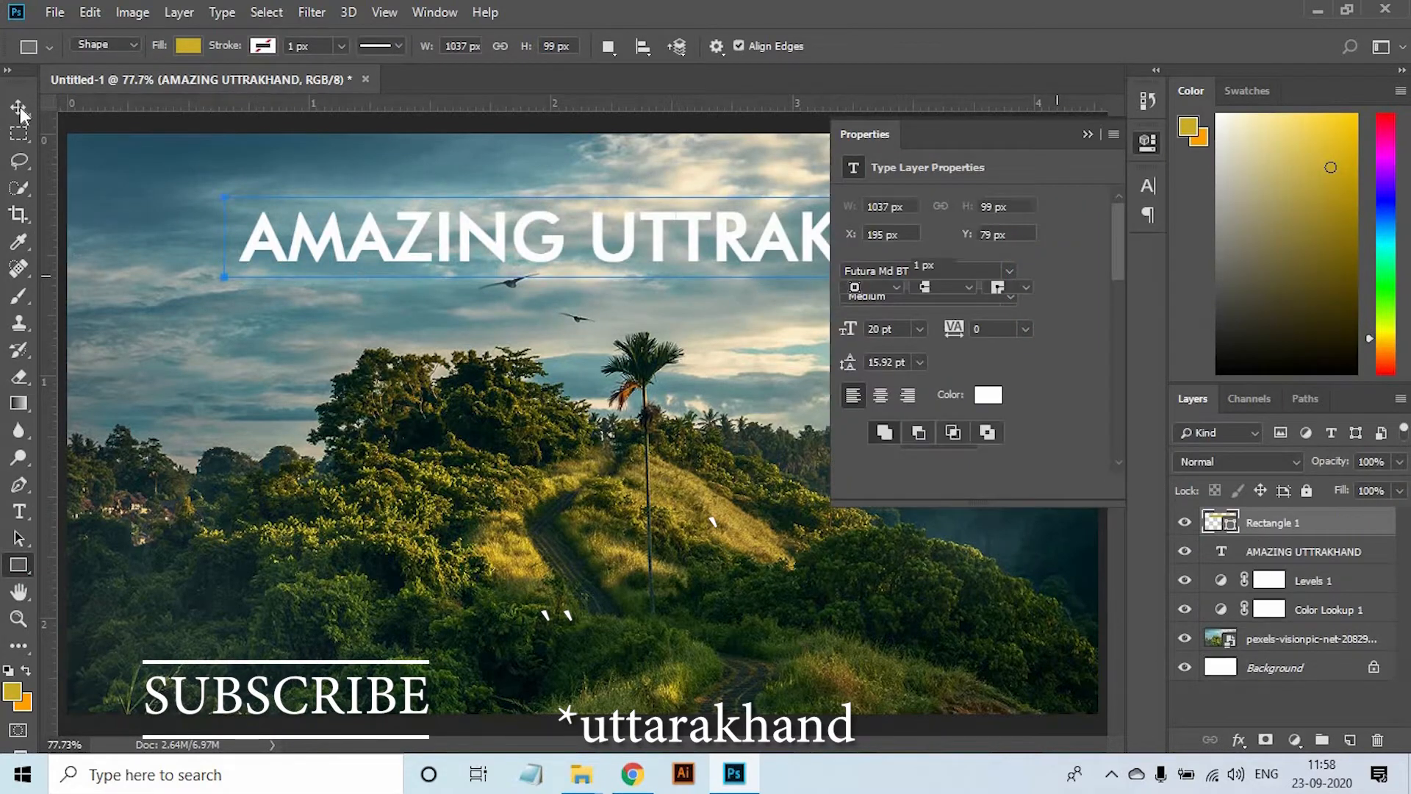
Move the yellow rectangle down below the title and centre it horizontally on the canvas
key(v)
drag(653, 254, 653, 363)
click(289, 109)
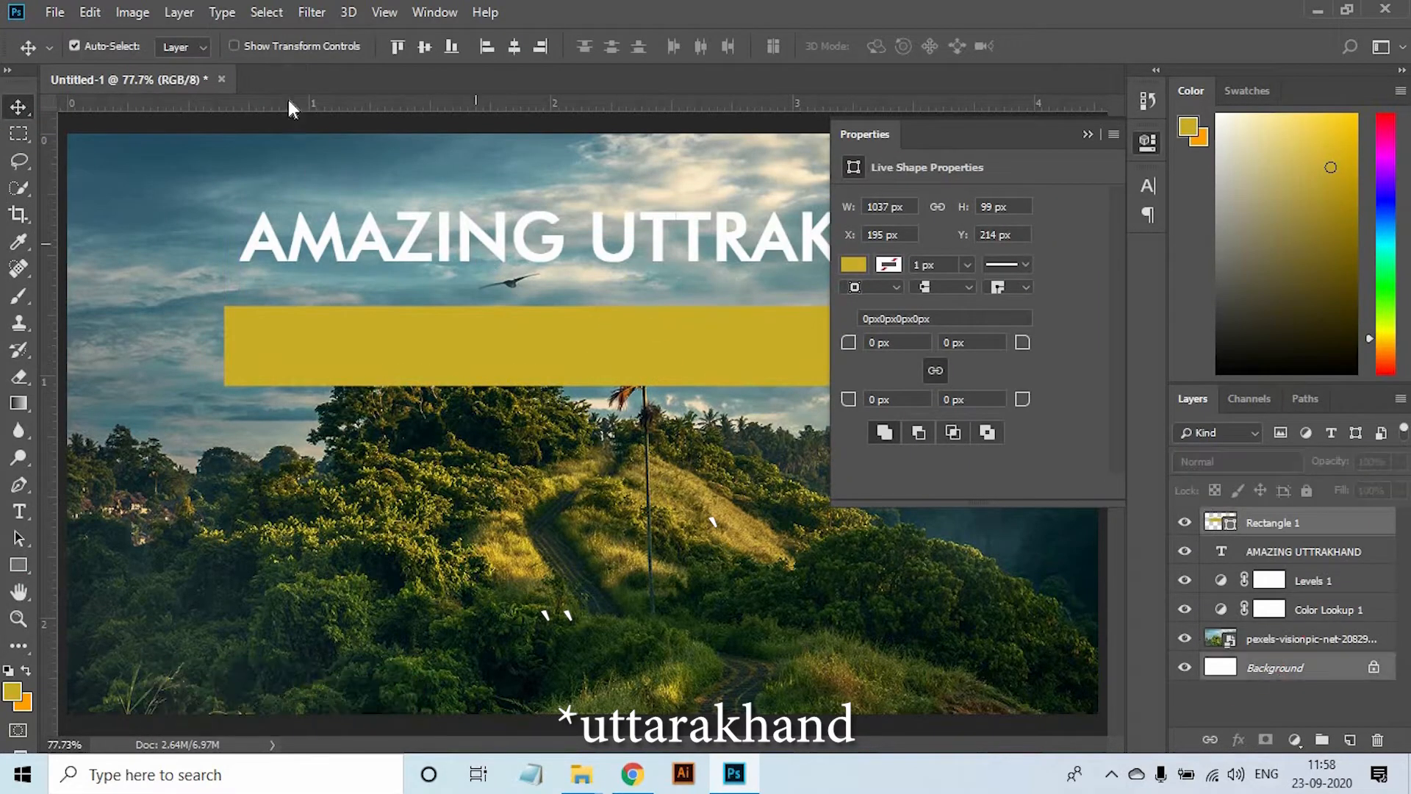
click(515, 46)
click(1088, 134)
Stack the title layer above the yellow rectangle and align the two, centring them together across the canvas
drag(854, 224, 754, 309)
drag(1306, 554, 1301, 514)
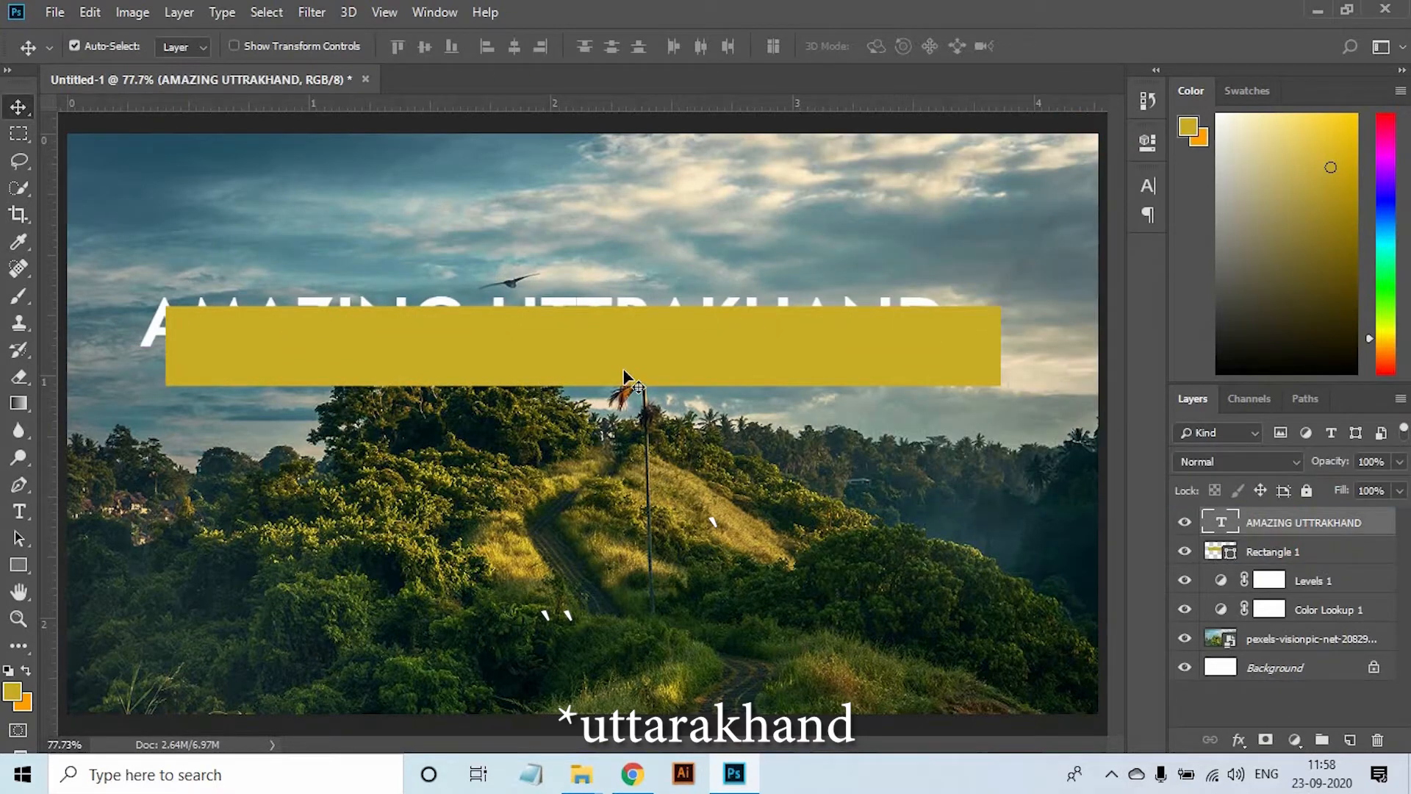
shift+click(969, 363)
click(424, 46)
click(515, 46)
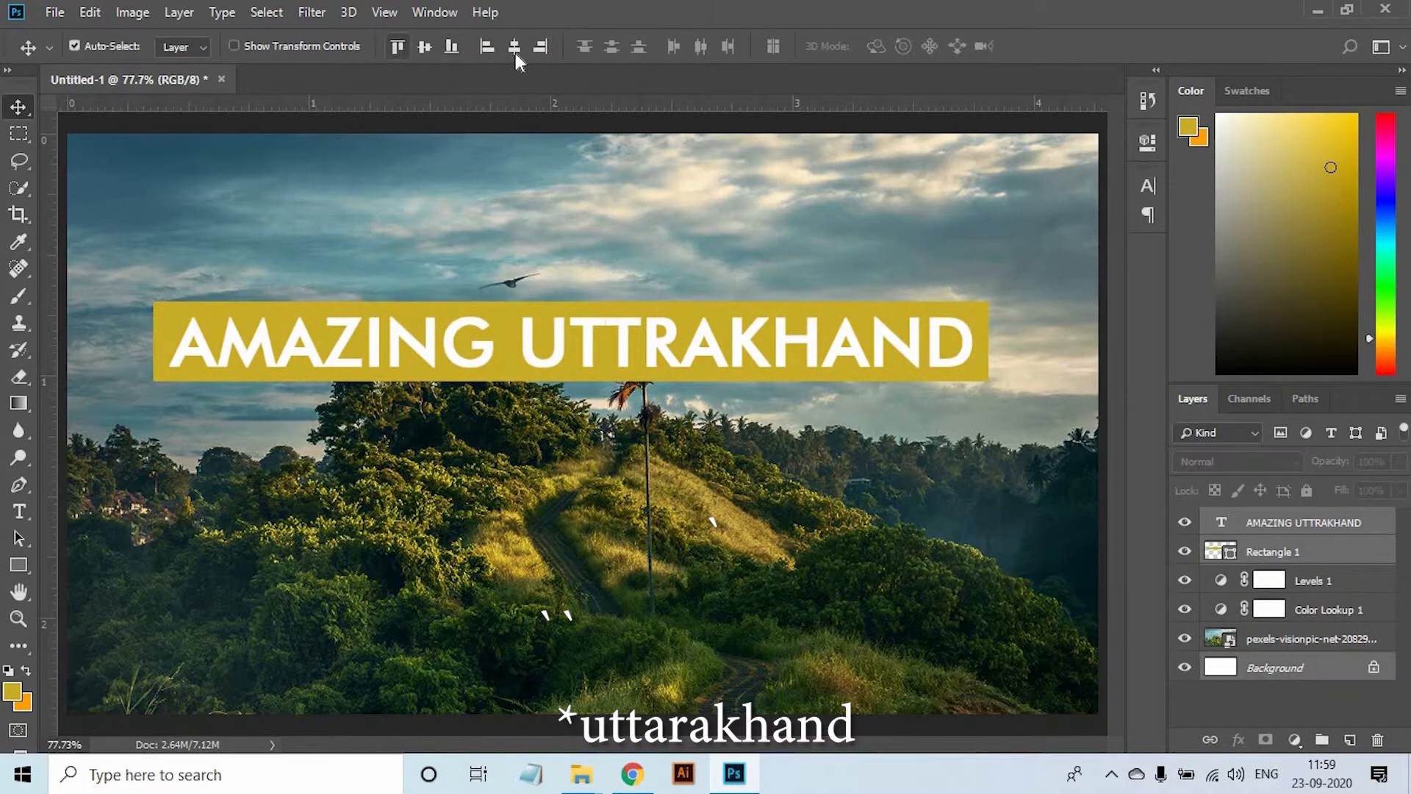
drag(892, 331, 904, 330)
click(808, 235)
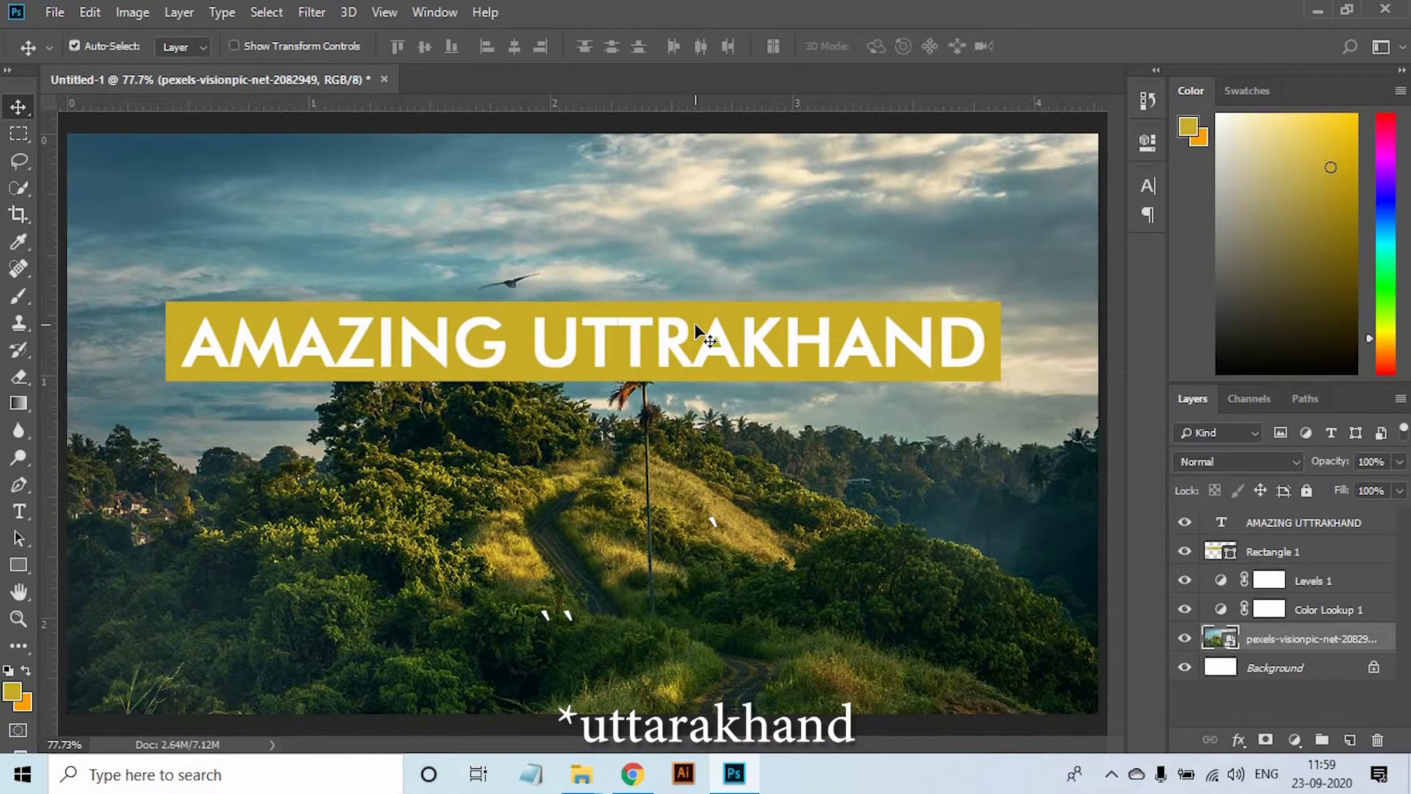
Change the rectangle's fill to a darker olive gold
click(1220, 523)
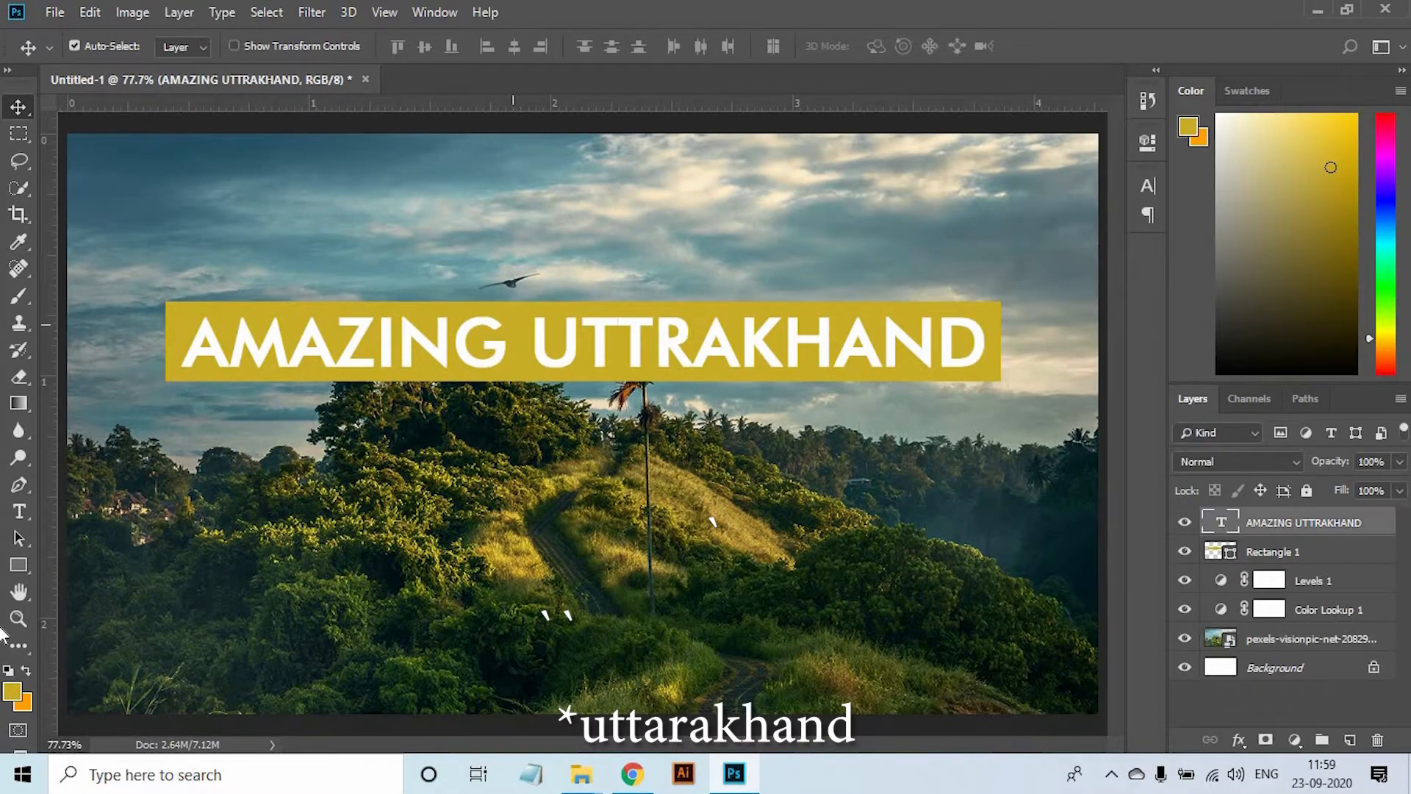
double_click(1231, 552)
mouse_move(1071, 262)
mouse_down()
mouse_move(1034, 246)
mouse_move(1103, 315)
mouse_move(1083, 327)
mouse_move(1079, 301)
mouse_up()
click(1316, 202)
key(v)
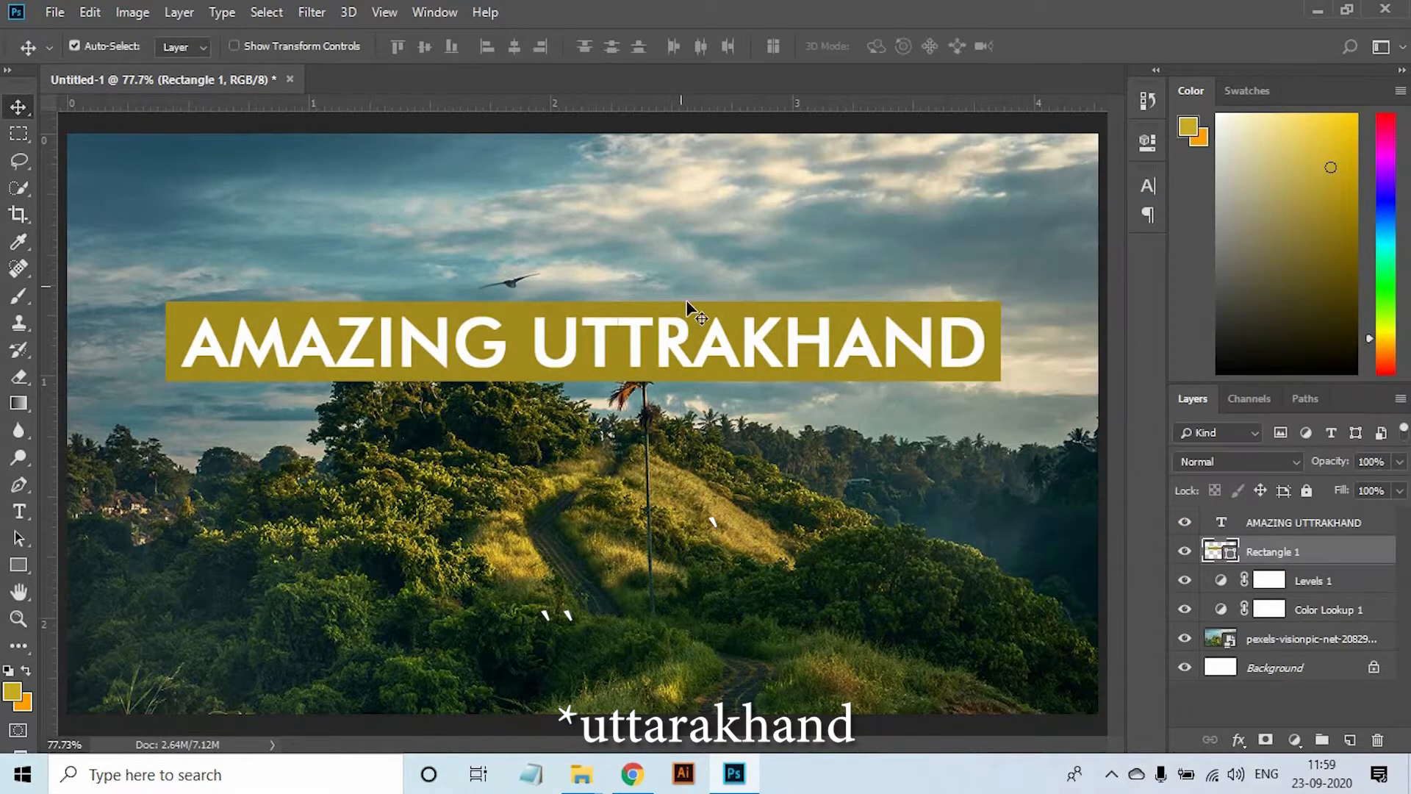
Select the title together with its gold bar, move both lower on the canvas and scale them down slightly
shift+click(739, 352)
drag(736, 352, 730, 416)
key(ctrl+minus)
key(ctrl+t)
drag(941, 374, 909, 377)
key(Return)
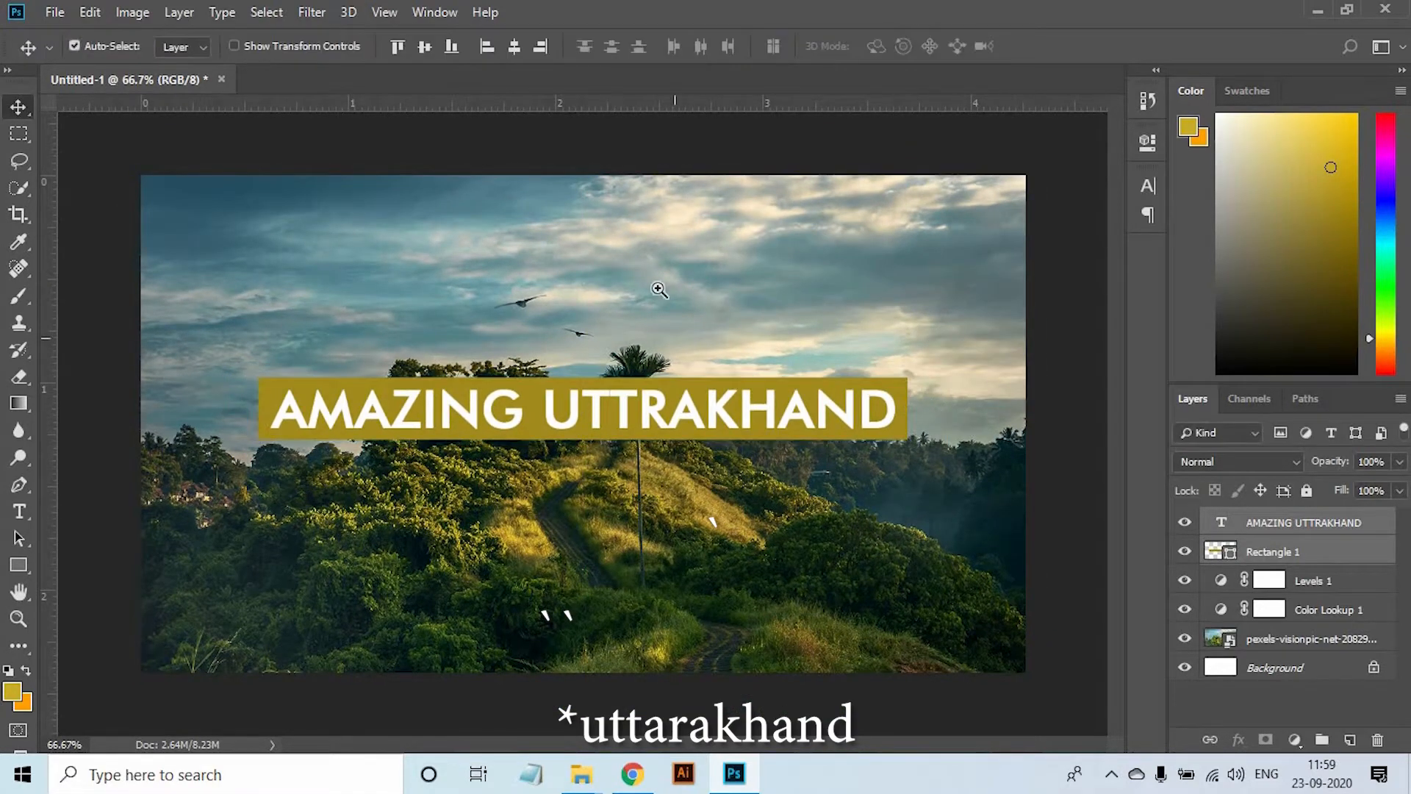
key(ctrl+plus)
drag(377, 428, 377, 541)
key(ctrl+z)
Duplicate the title just below the gold bar and replace the copy's text with "Design By Designagemedoia"
click(624, 311)
drag(629, 400, 623, 482)
key(t)
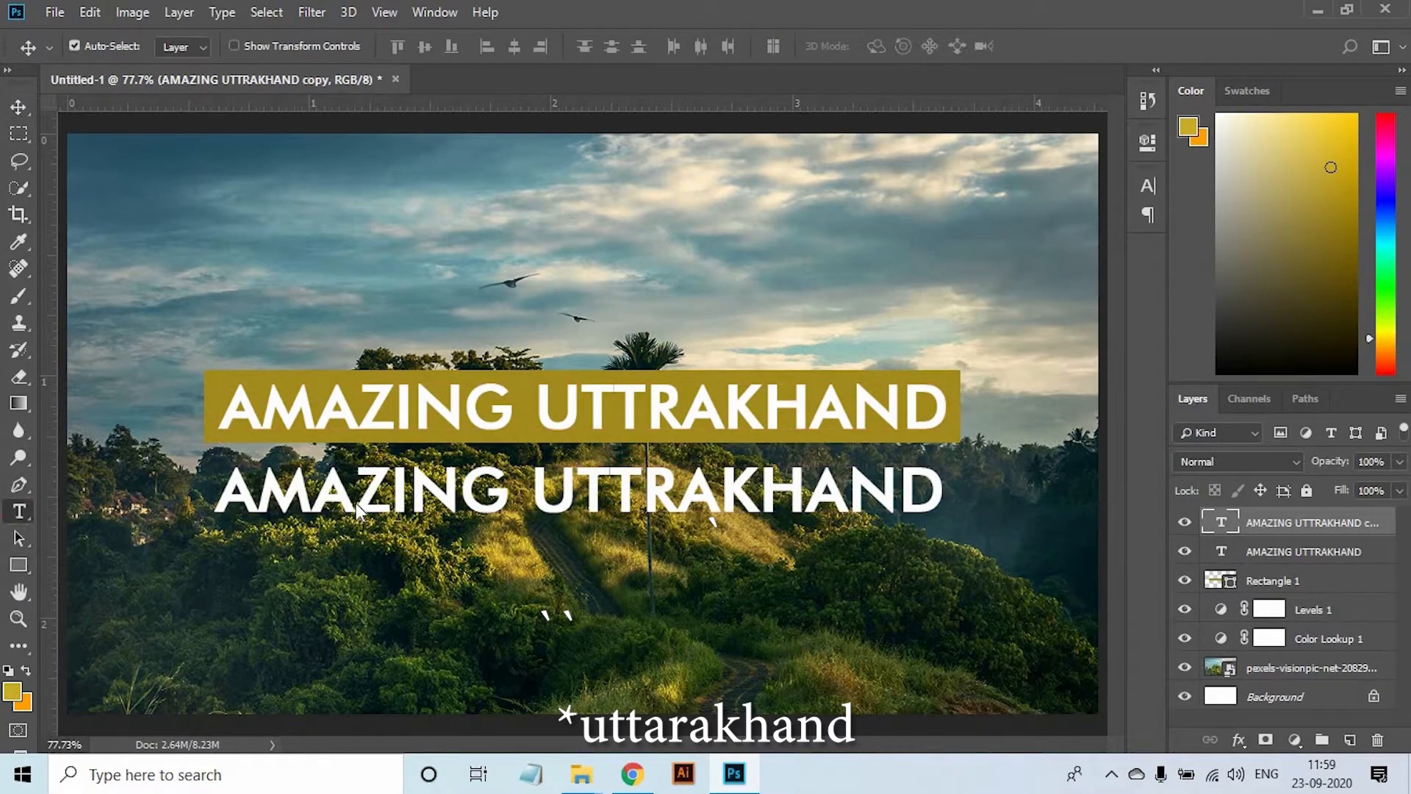
triple_click(371, 489)
text(Design By Designagemed)
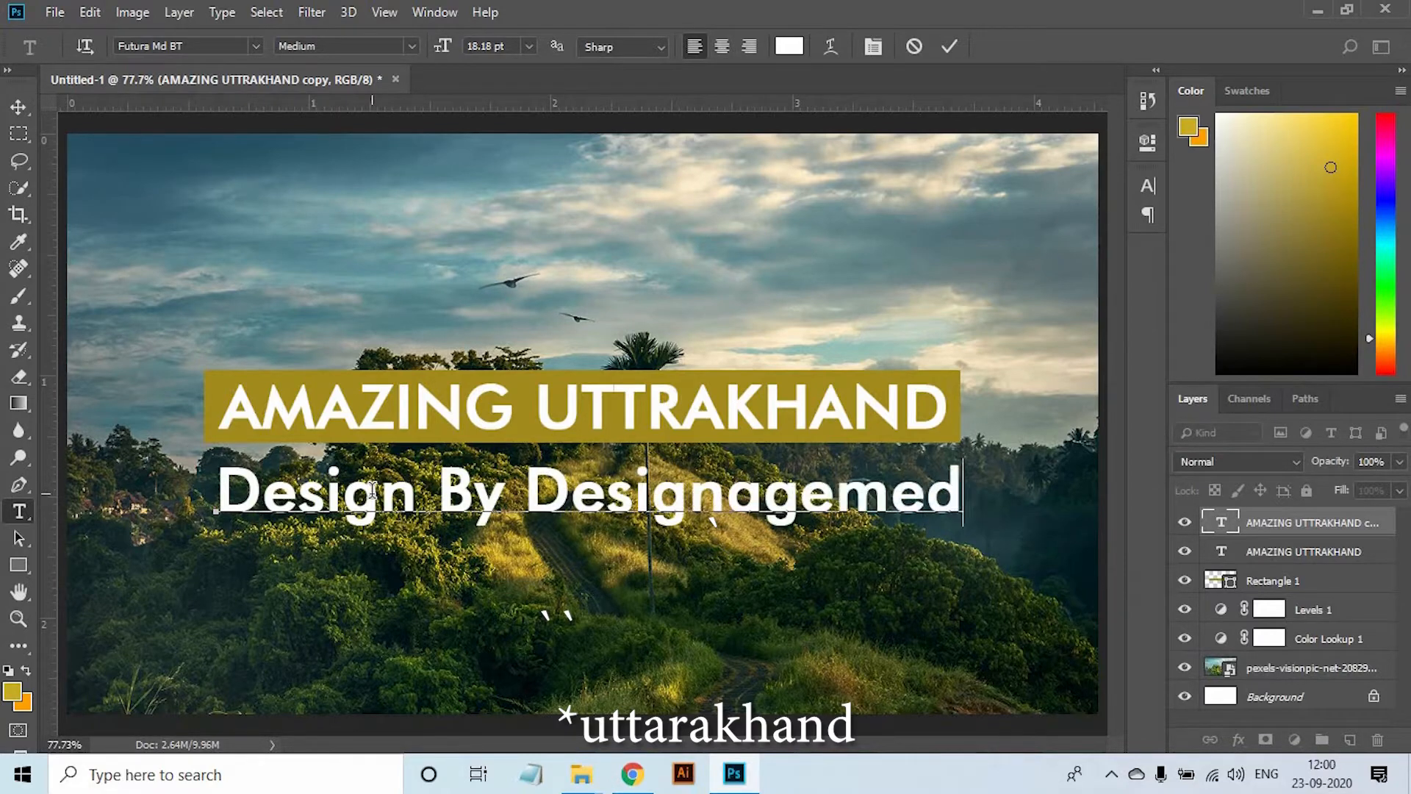
click(868, 359)
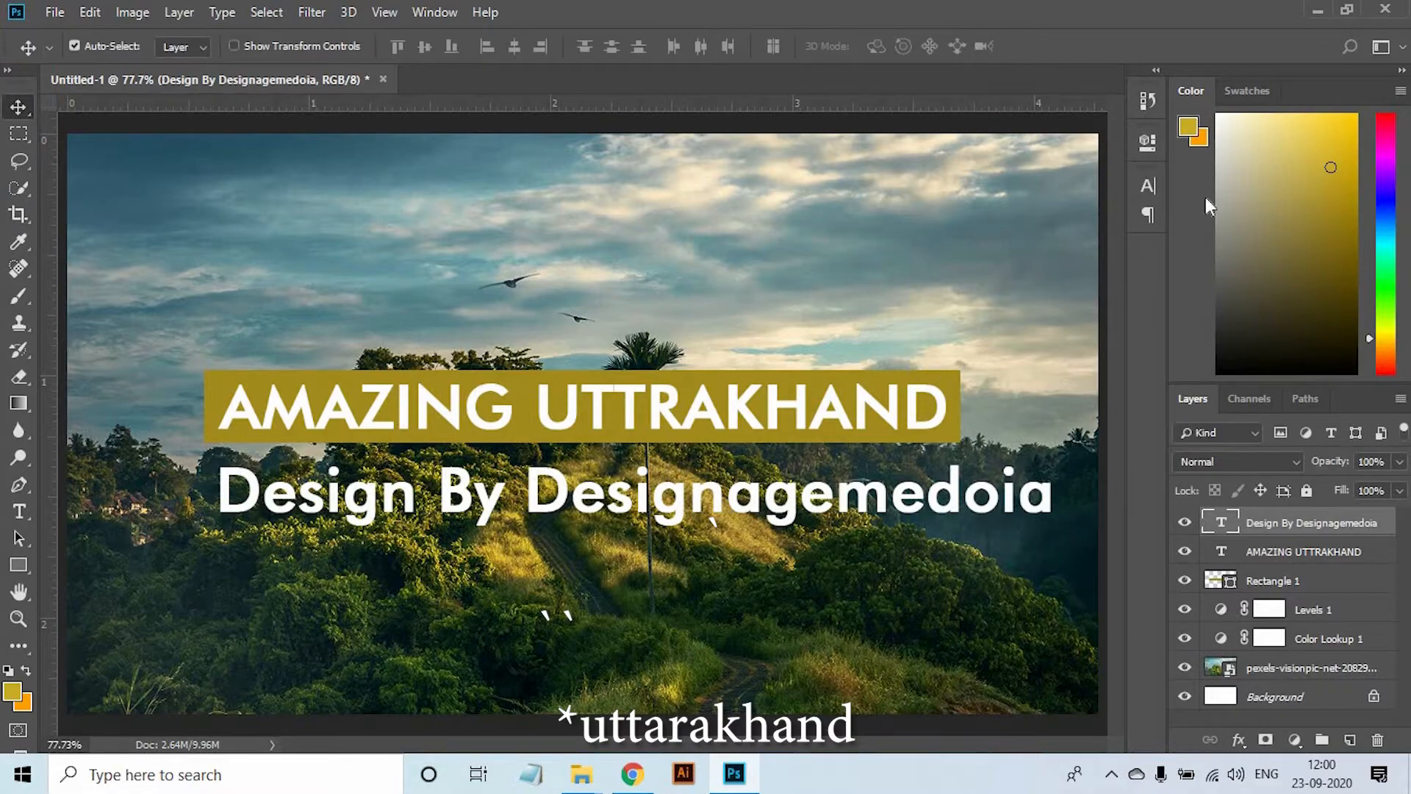
Try setting the "Design By" subtitle in all caps
click(1147, 185)
click(973, 342)
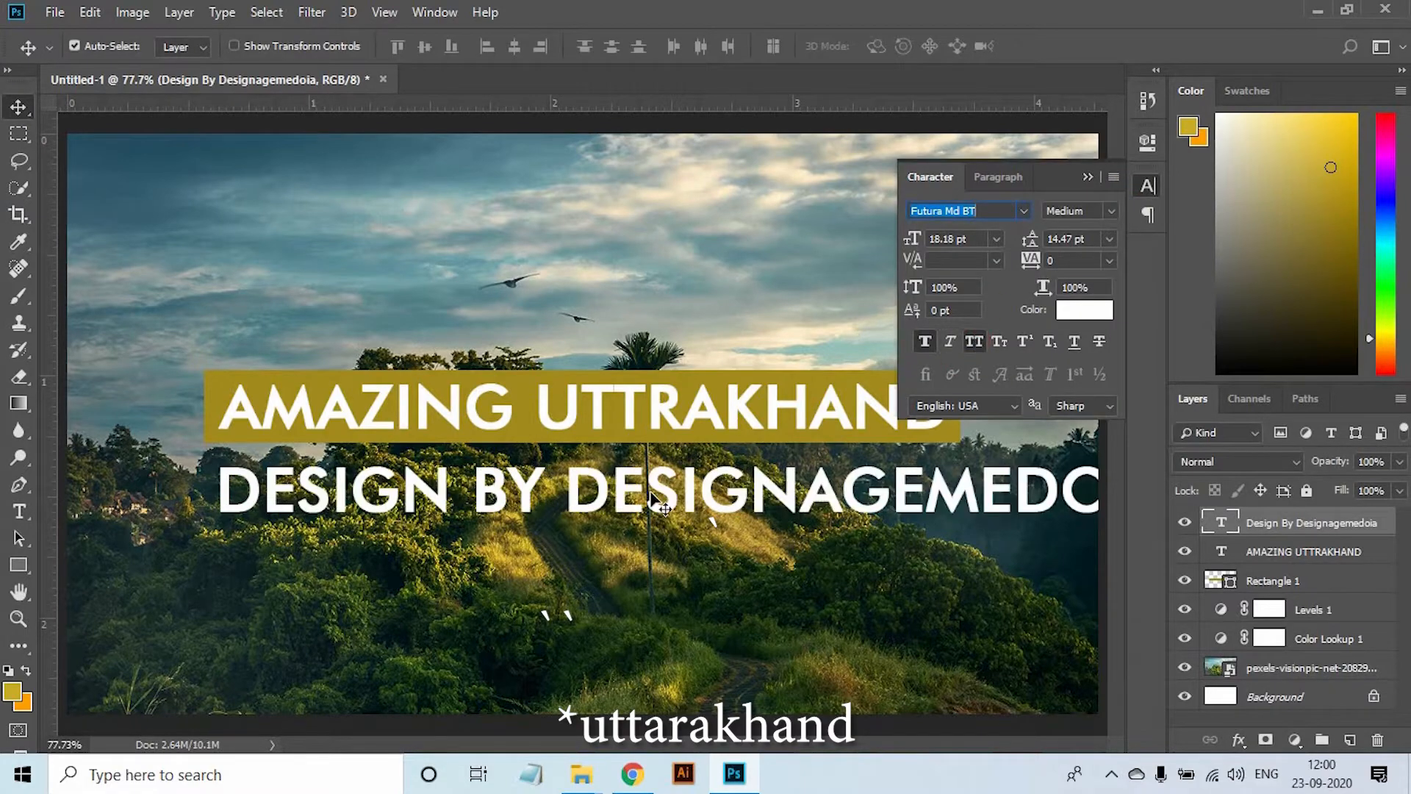
key(ctrl+z)
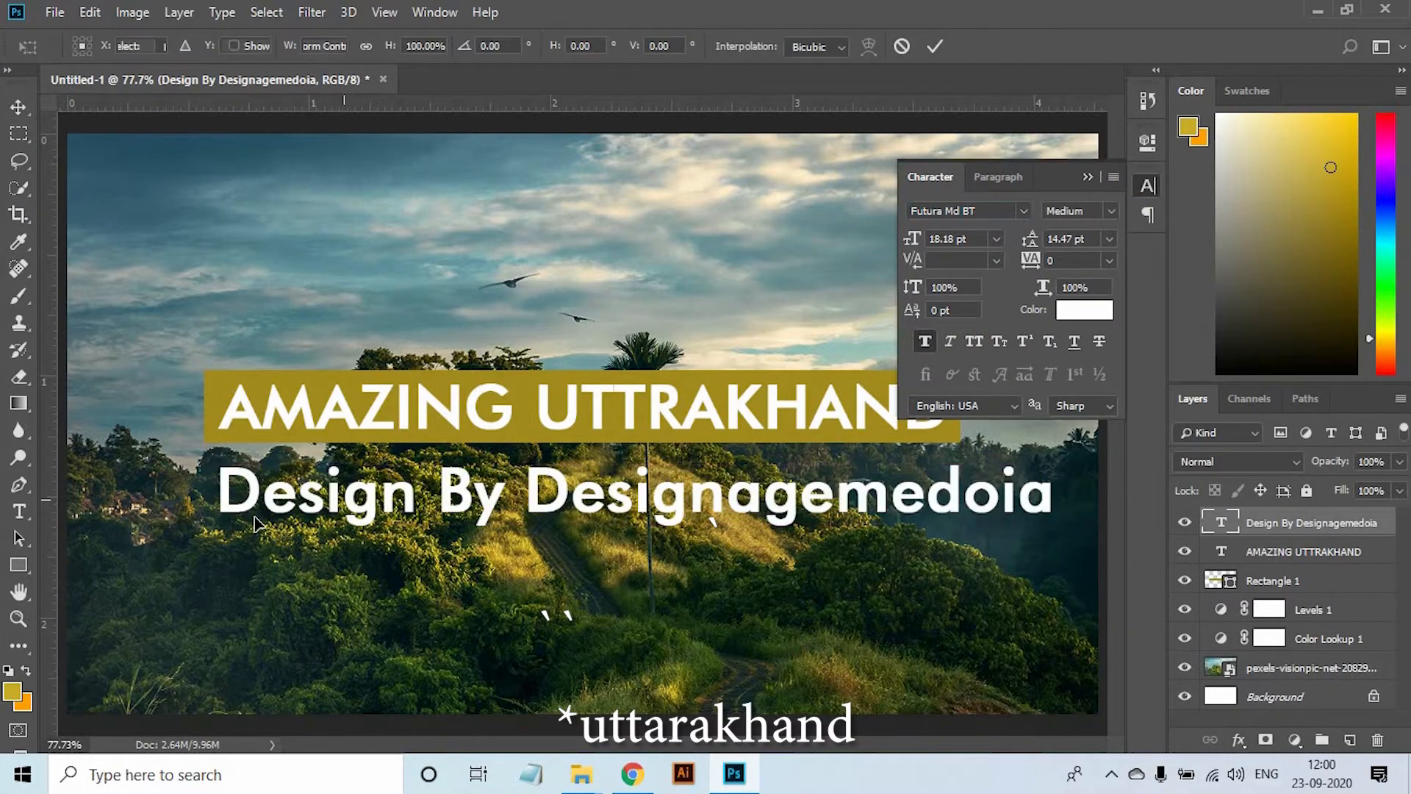
Scale the subtitle down to about 8.35 pt, place it under the middle of the gold bar and apply All Caps
key(ctrl+t)
click(369, 495)
drag(216, 527, 669, 489)
drag(979, 476, 701, 472)
key(Return)
click(973, 342)
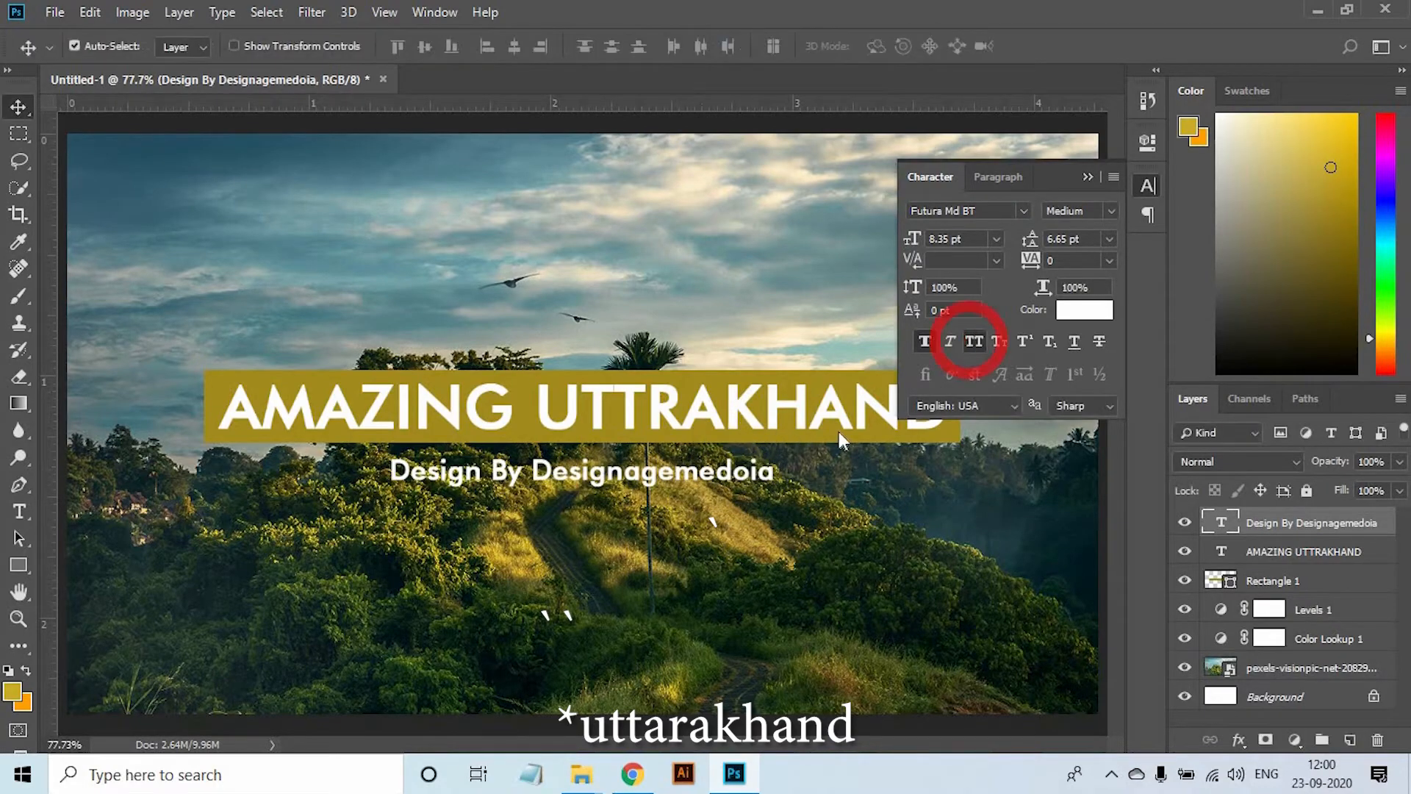
Shrink the subtitle further to about 5.44 pt close beneath the gold bar and centre it horizontally on the background photo
scroll(571, 460, up, 3)
key(ctrl+t)
drag(915, 447, 807, 464)
drag(662, 474, 627, 459)
key(Return)
ctrl+click(1311, 668)
click(514, 47)
key(ctrl+minus)
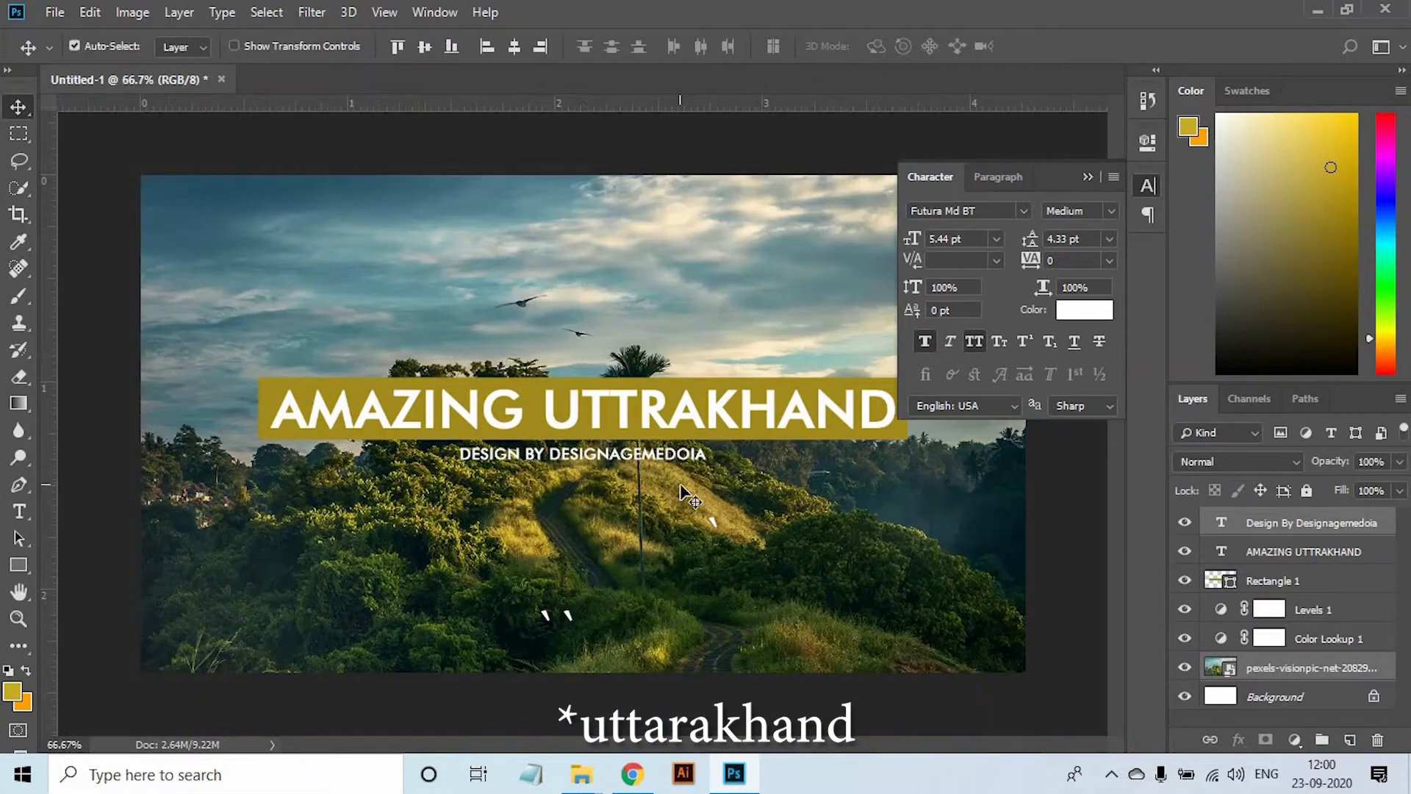
Correct the subtitle's last word to "Designagemedia" and centre the subtitle horizontally with the title and gold bar
click(20, 511)
click(687, 458)
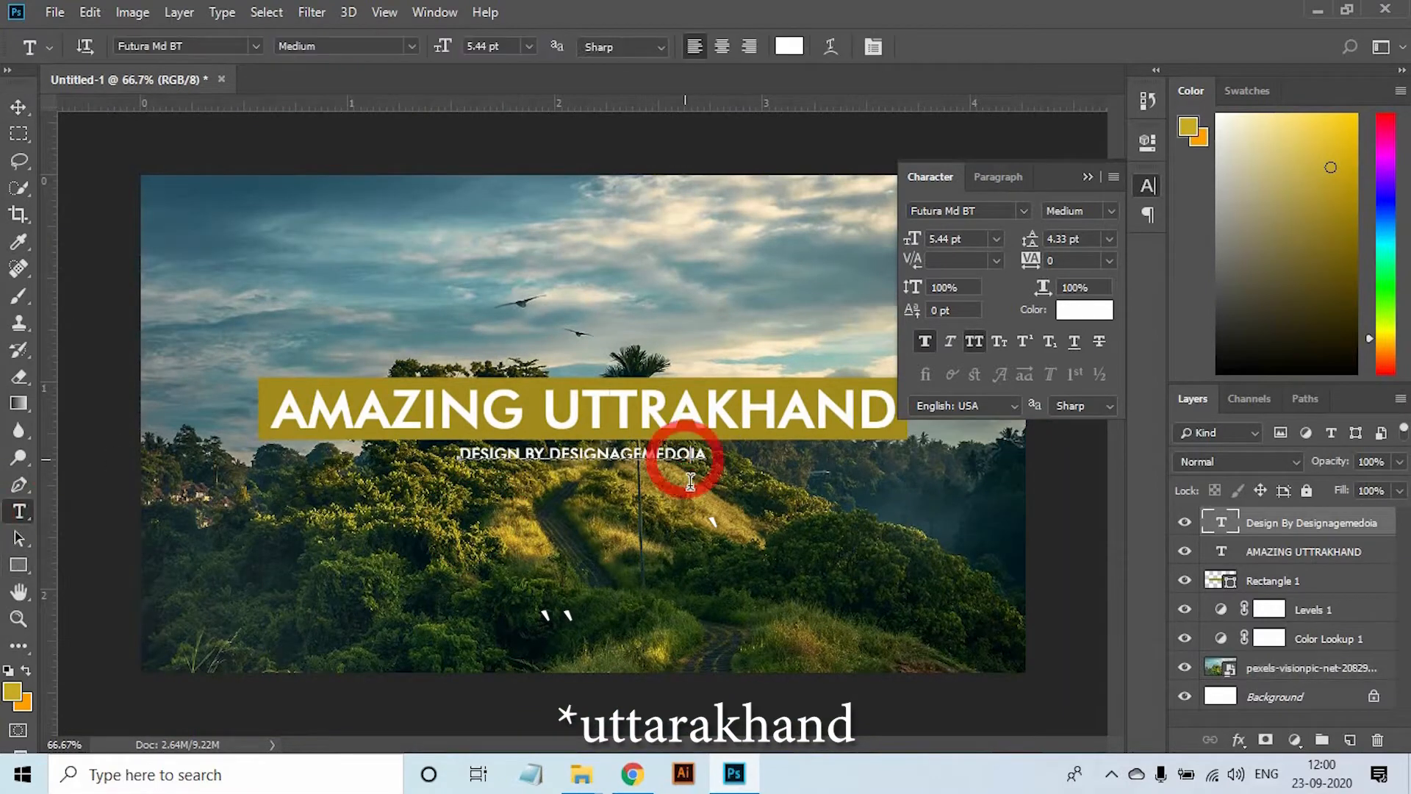
key(BackSpace)
key(ctrl+Return)
key(v)
shift+click(1297, 587)
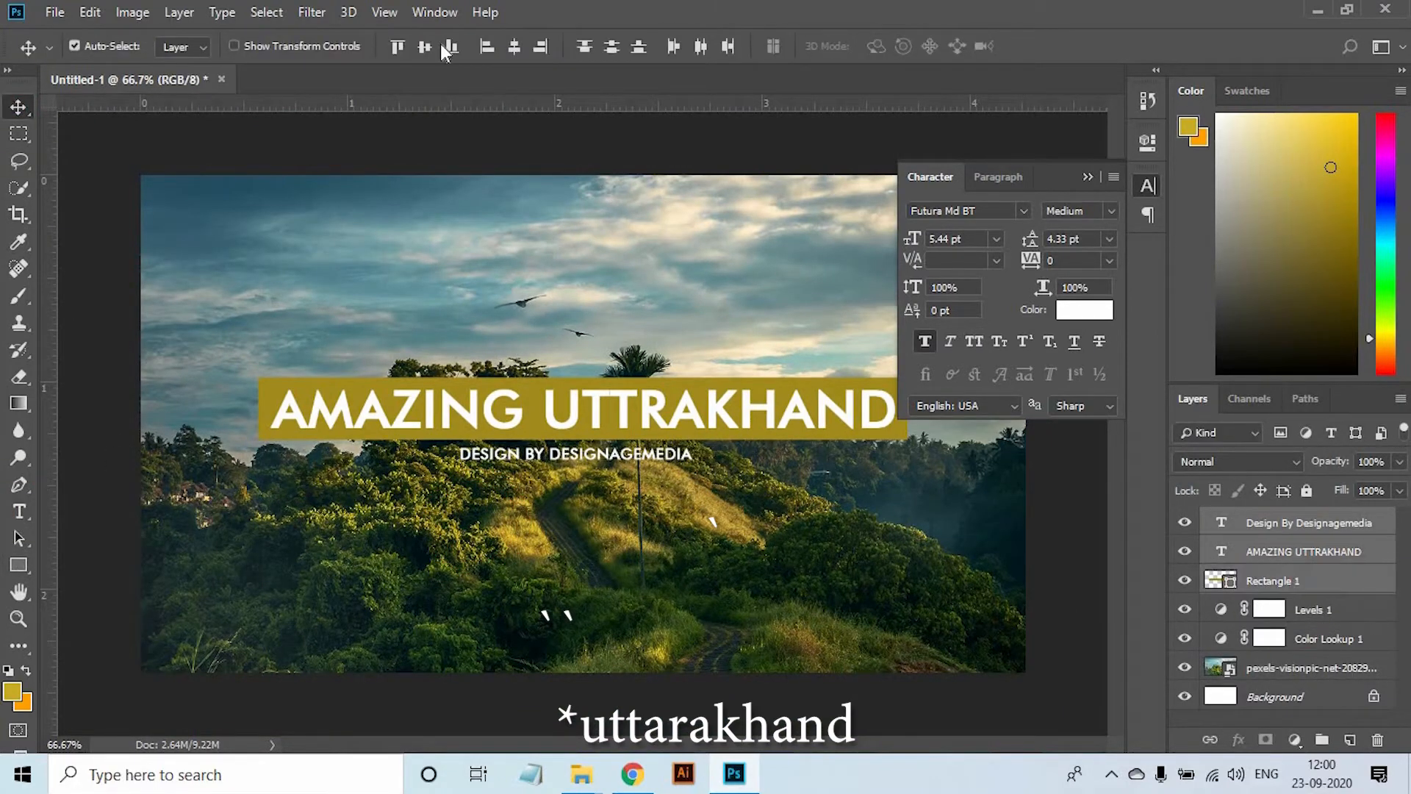
click(514, 46)
Widen the subtitle's letter tracking and keep it centred with the title and gold bar
click(632, 454)
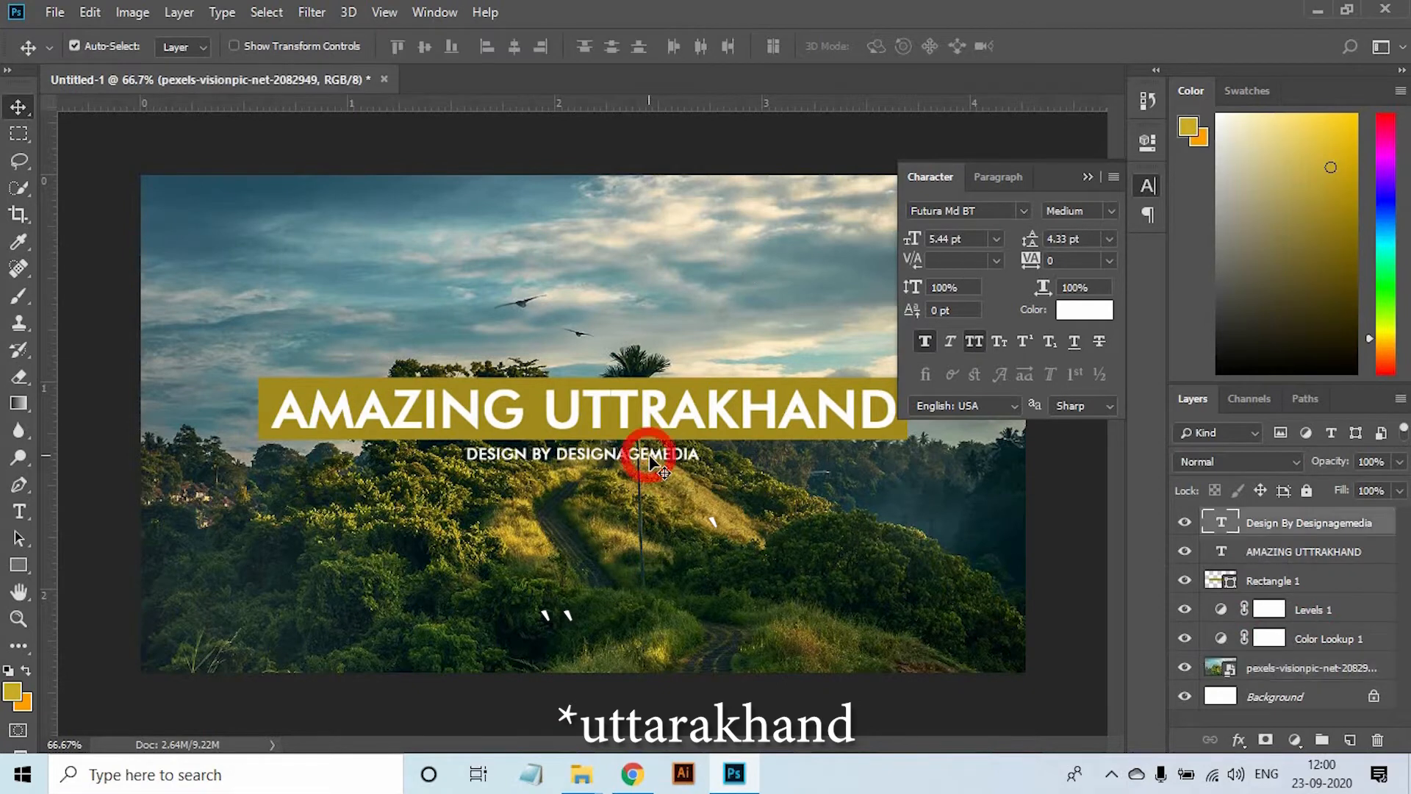
drag(1035, 261, 1058, 266)
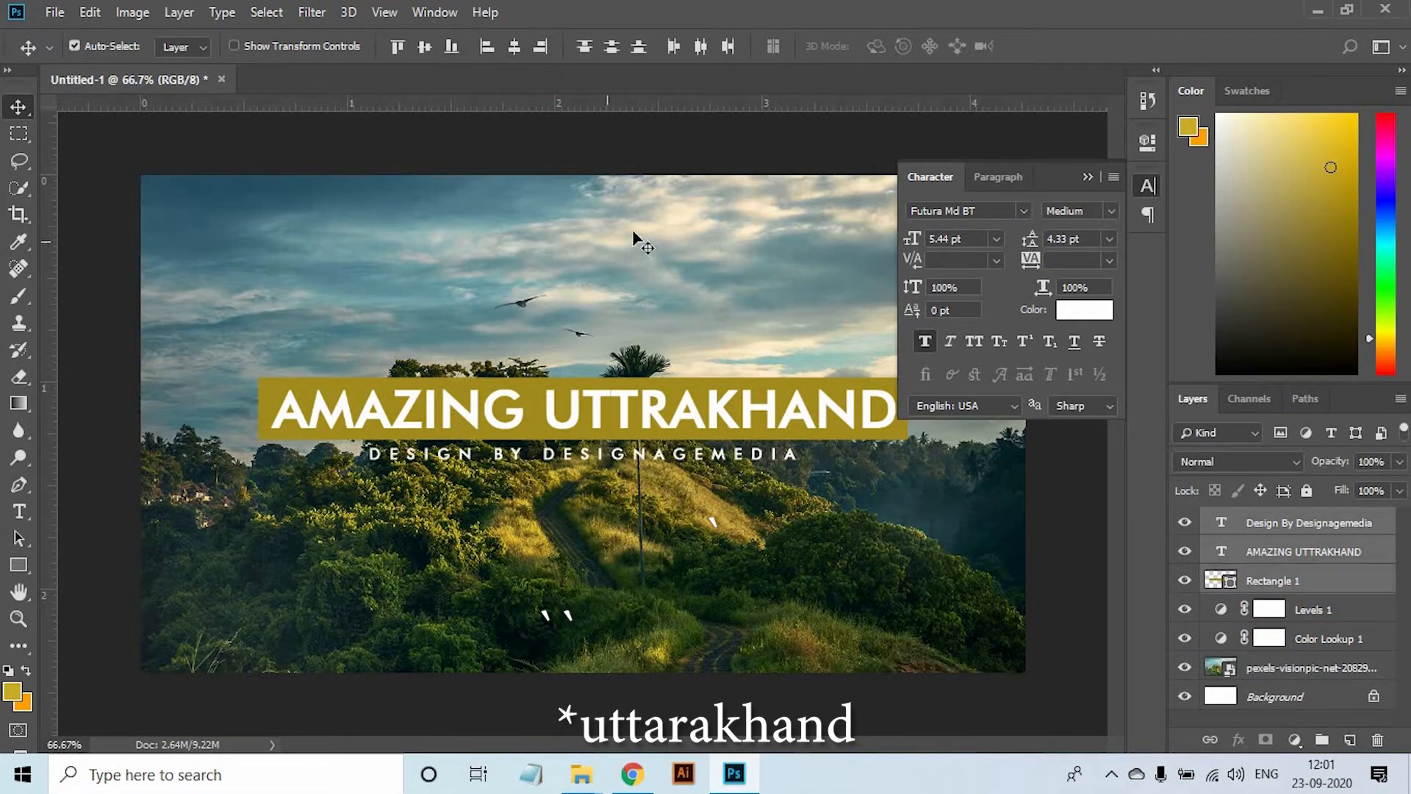
key(ctrl+0)
alt+click(694, 261)
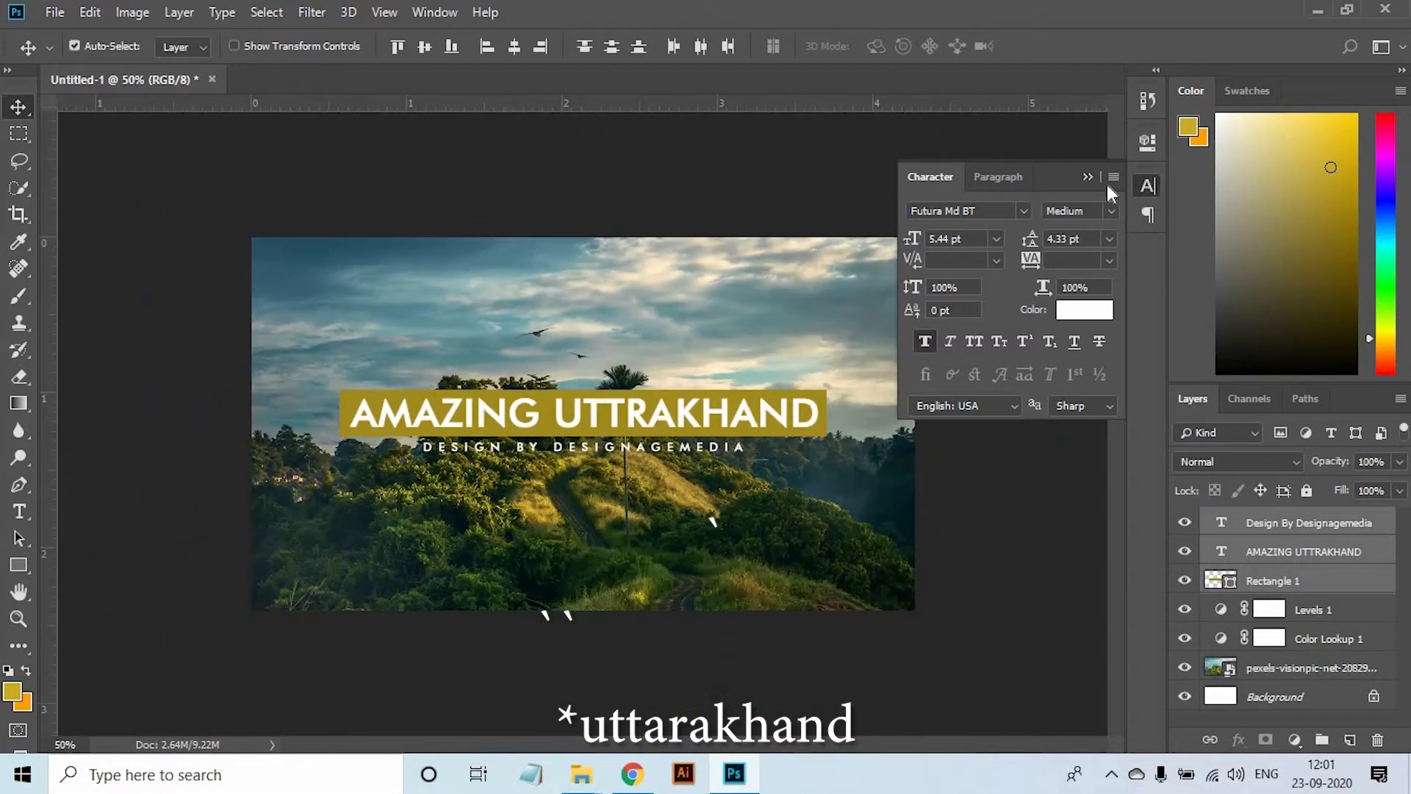
click(1147, 185)
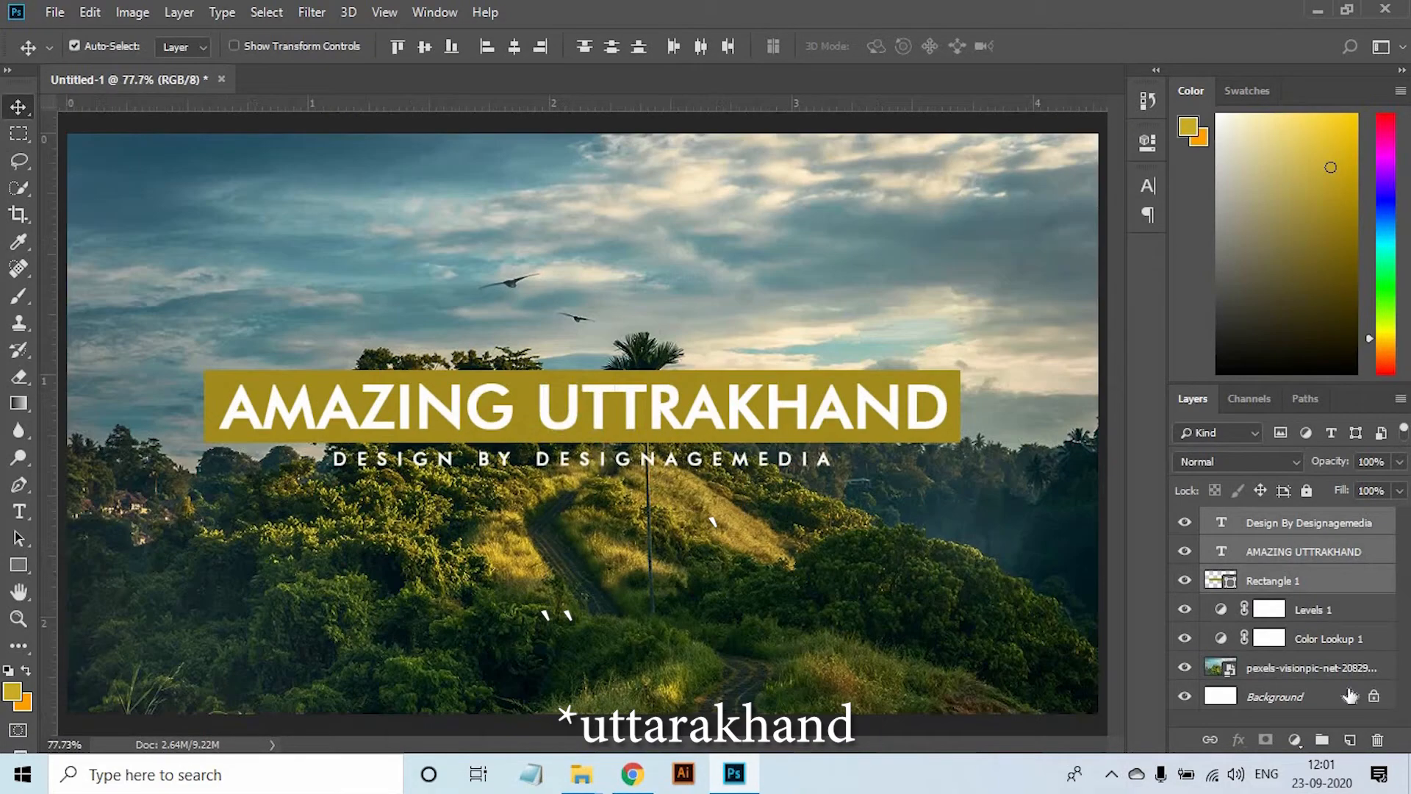
Add a Levels adjustment above all layers with input levels 9, 0.88 and 246, and preview the thumbnail in full-screen mode
click(1295, 740)
click(1316, 458)
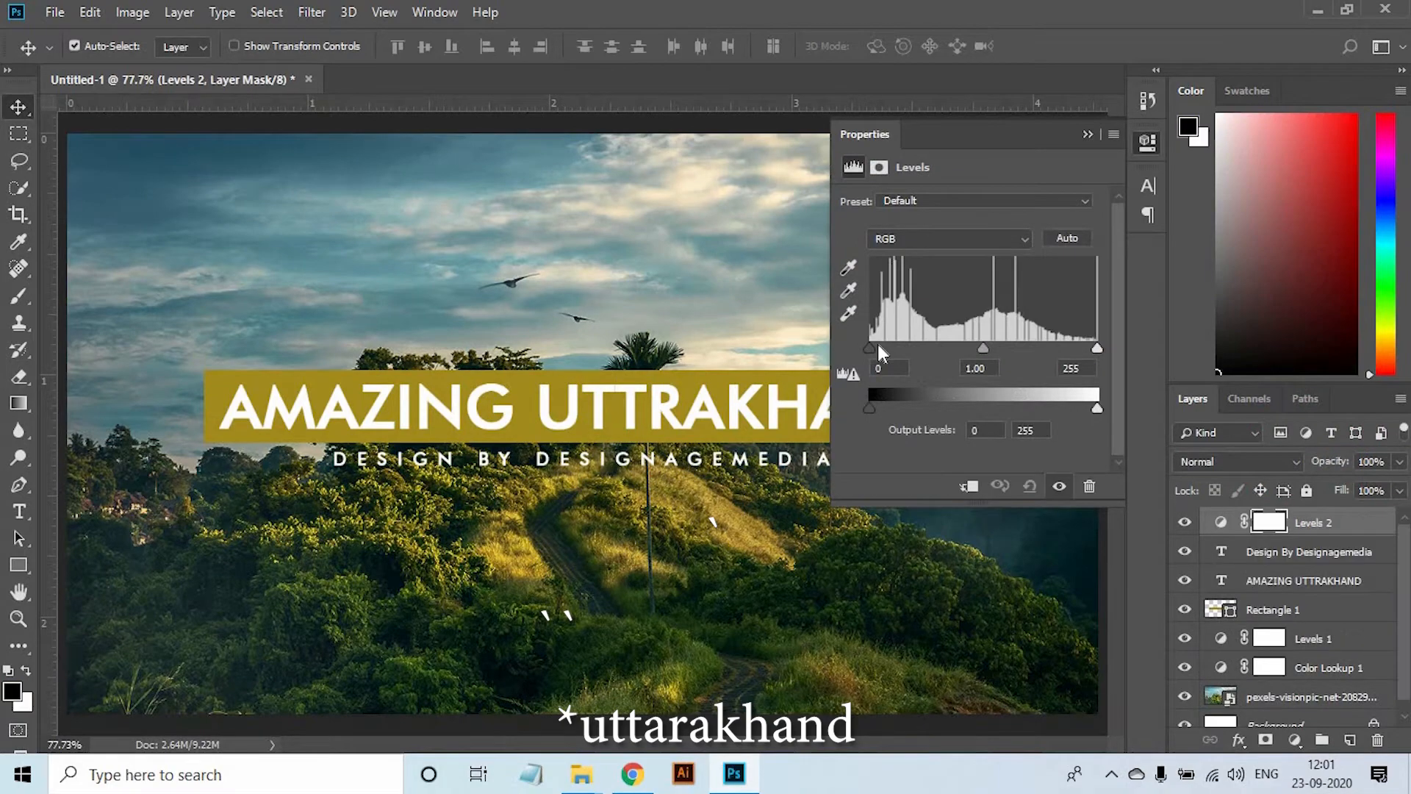
drag(989, 348, 998, 347)
drag(1097, 348, 1091, 348)
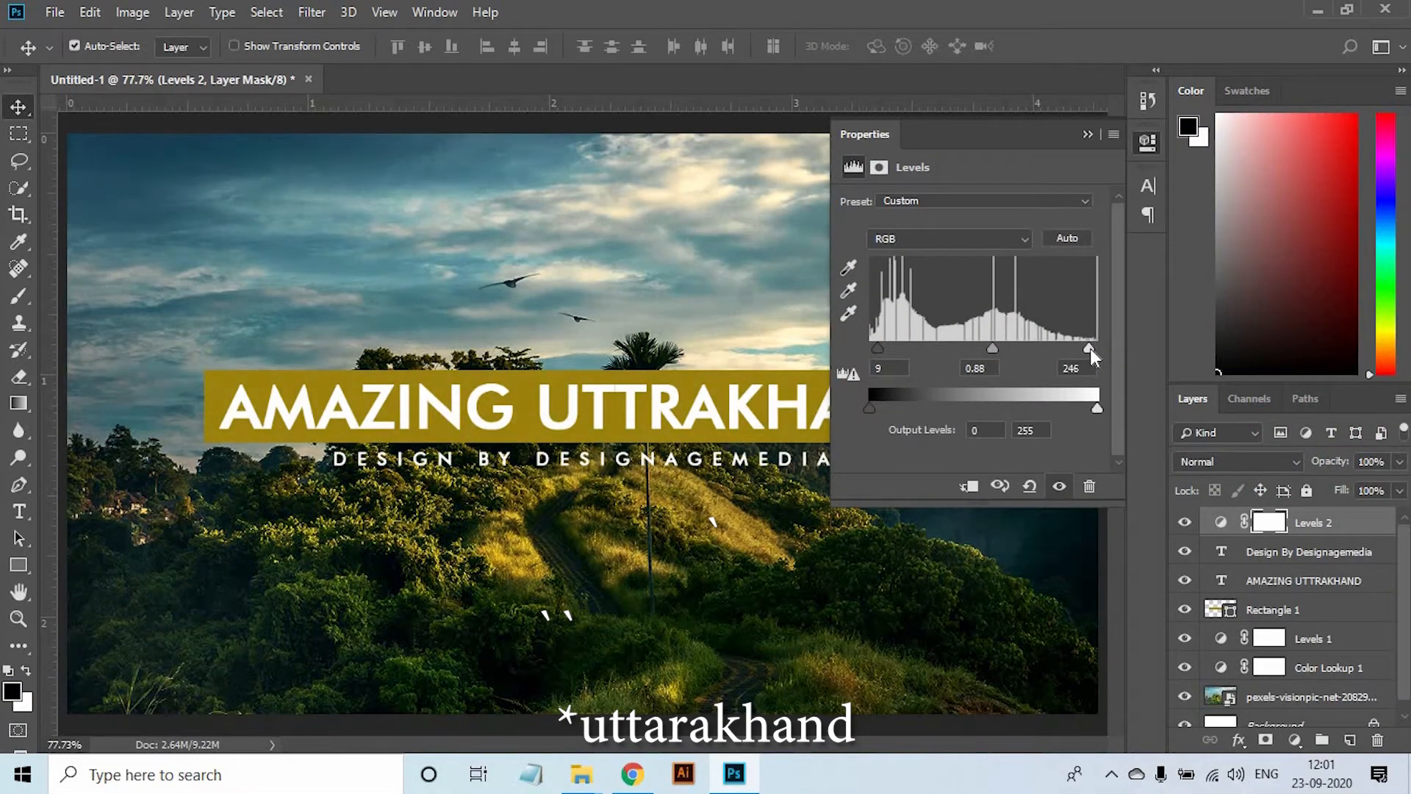
ctrl+right_click(562, 265)
click(603, 273)
key(f)
key(f)
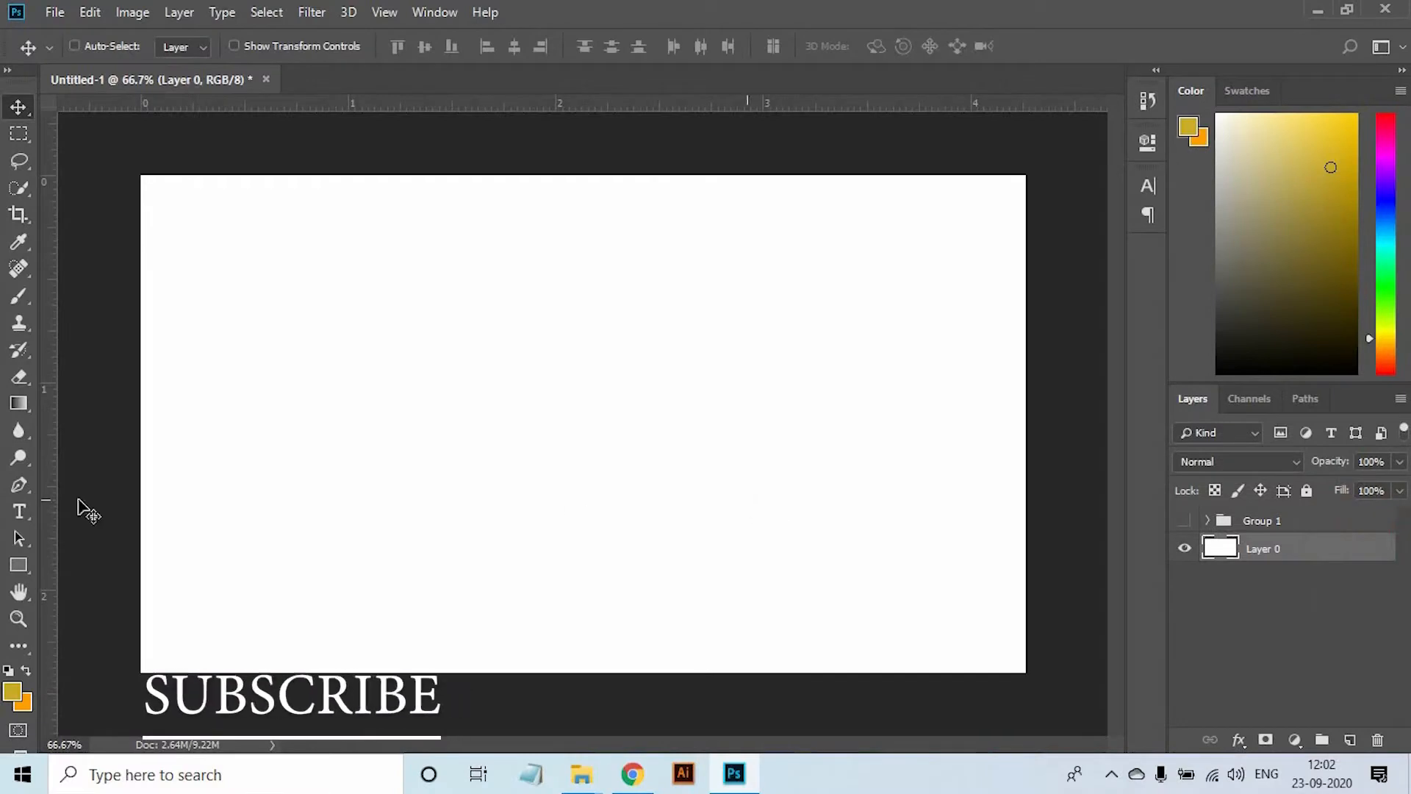
Place a vertical guide at the centre of the blank white canvas and select the right half with a rectangular marquee
key(ctrl+t)
drag(52, 506, 583, 474)
key(Return)
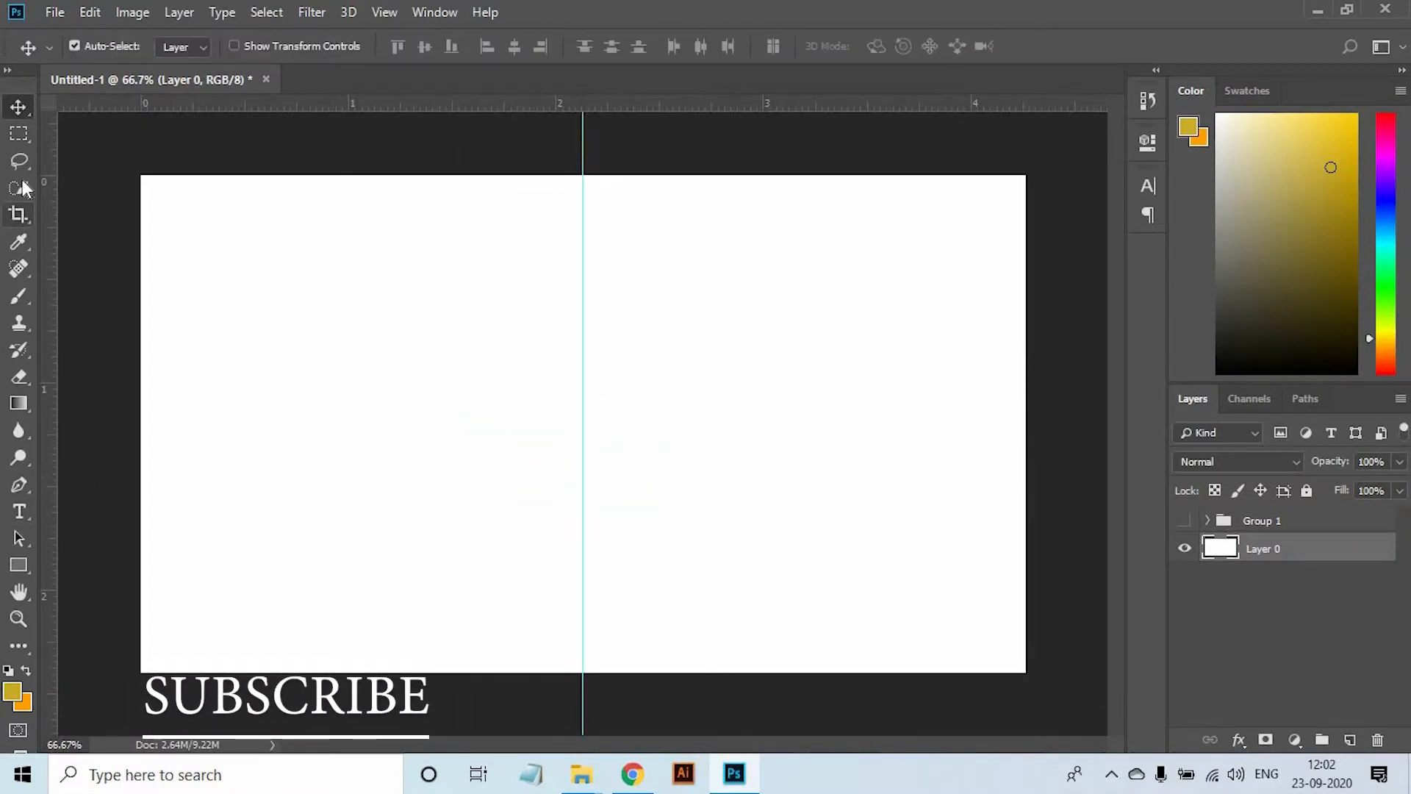
click(18, 133)
drag(1025, 175, 584, 735)
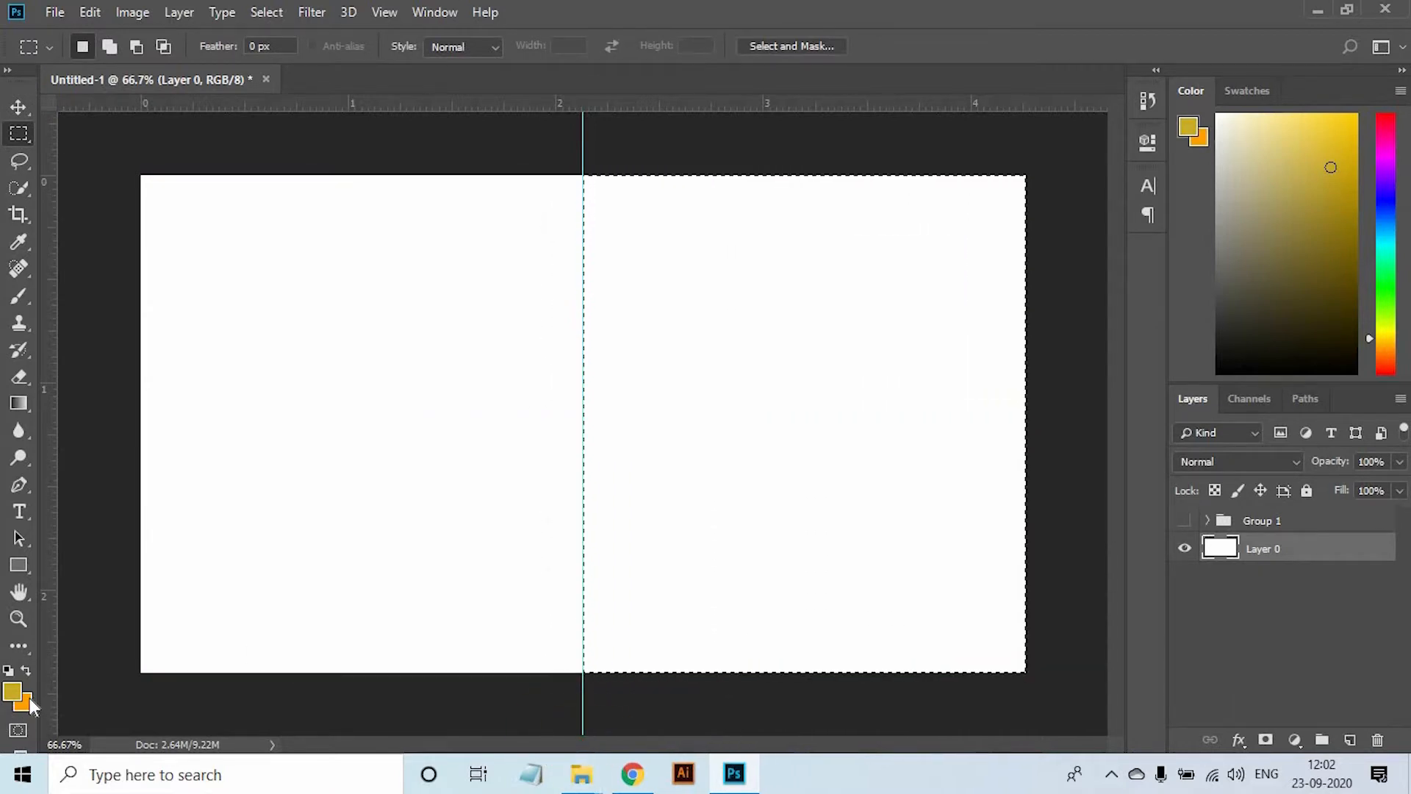
Set the background colour to yellow ffea00 and fill the selected right half with it on a new layer
click(30, 698)
mouse_move(1141, 443)
mouse_down()
mouse_move(1154, 453)
mouse_move(1155, 418)
mouse_up()
click(1336, 196)
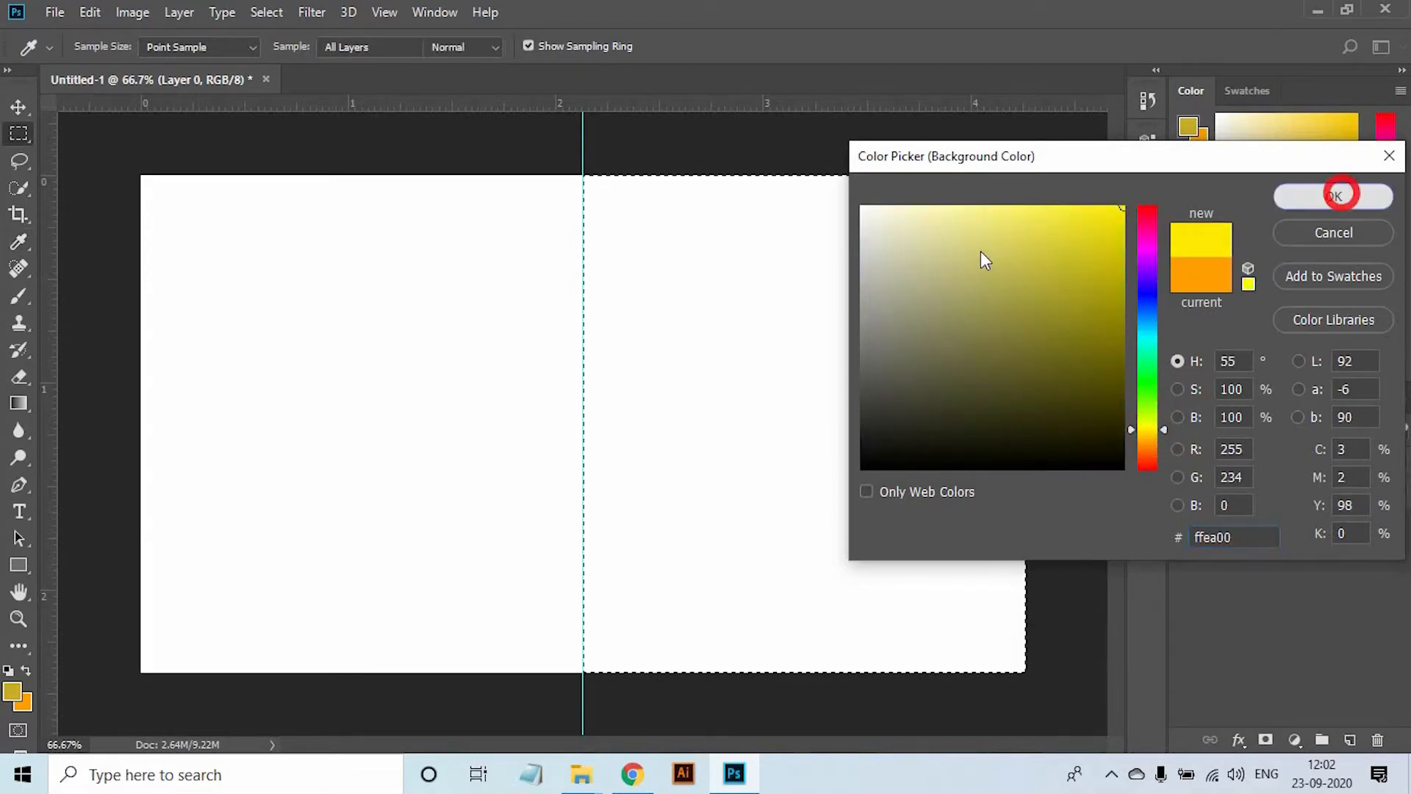
right_click(673, 401)
click(699, 404)
alt+click(748, 327)
click(1351, 741)
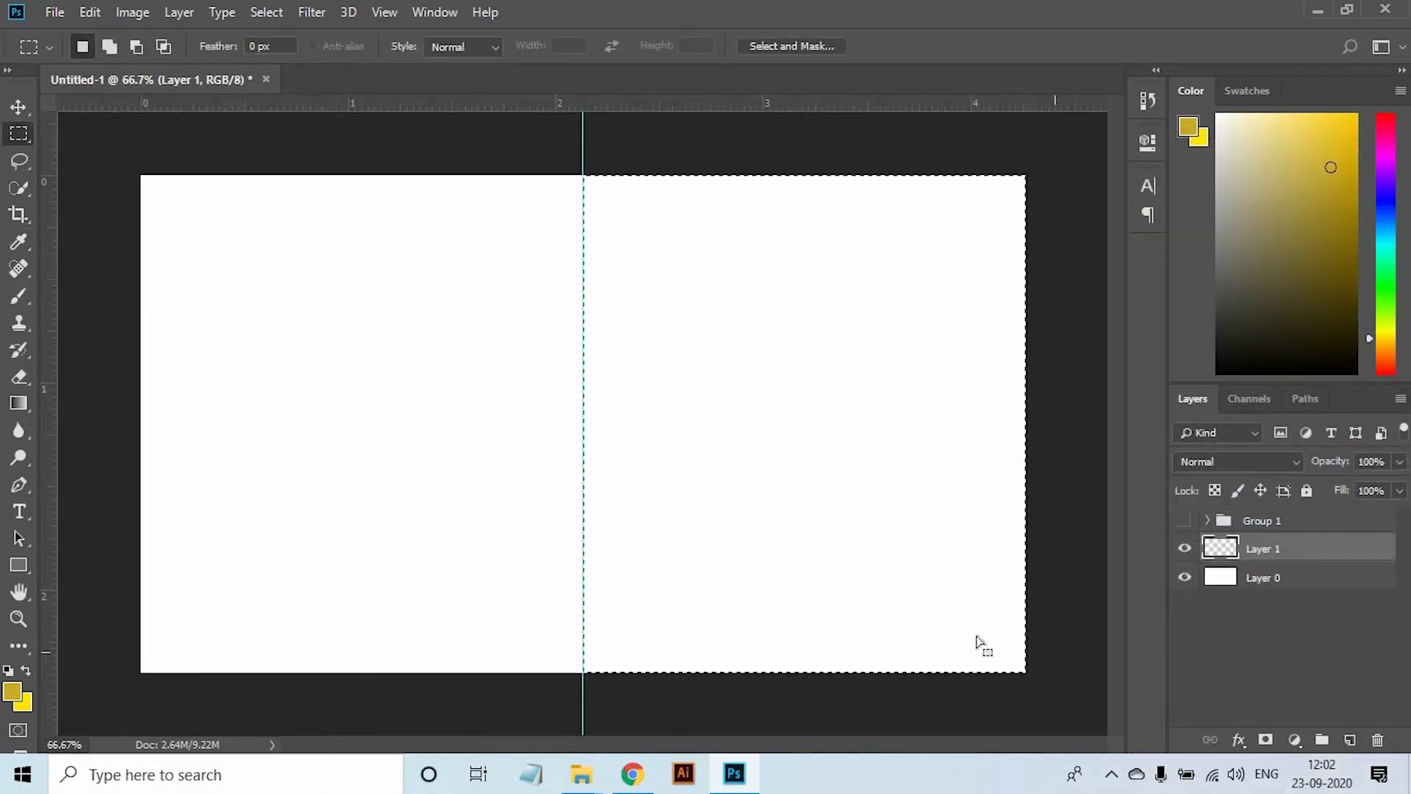
key(ctrl+BackSpace)
Place the guitarist photo from the Travel thumbnail folder and enlarge it to about 4.84% over the canvas's left half
click(578, 775)
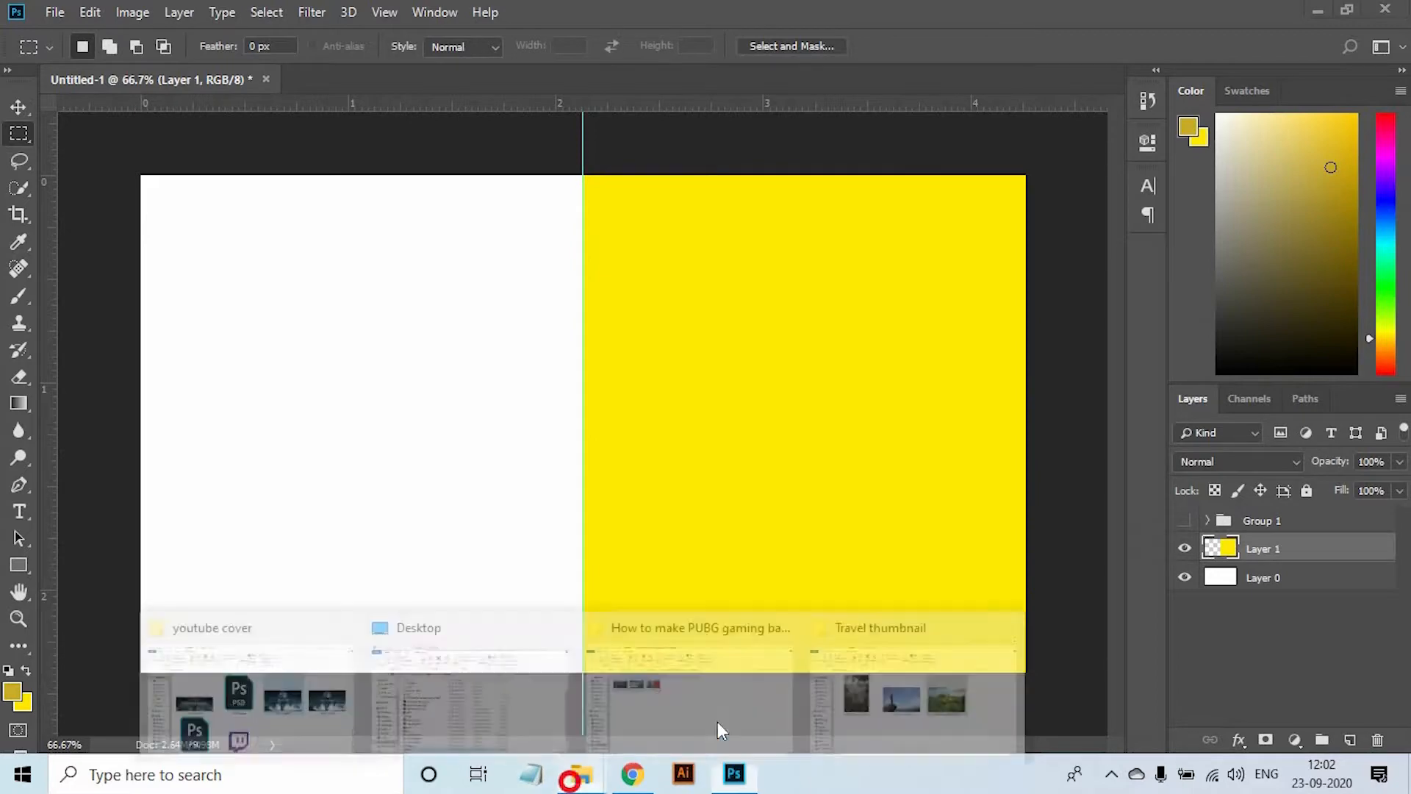
click(850, 706)
drag(319, 345, 315, 492)
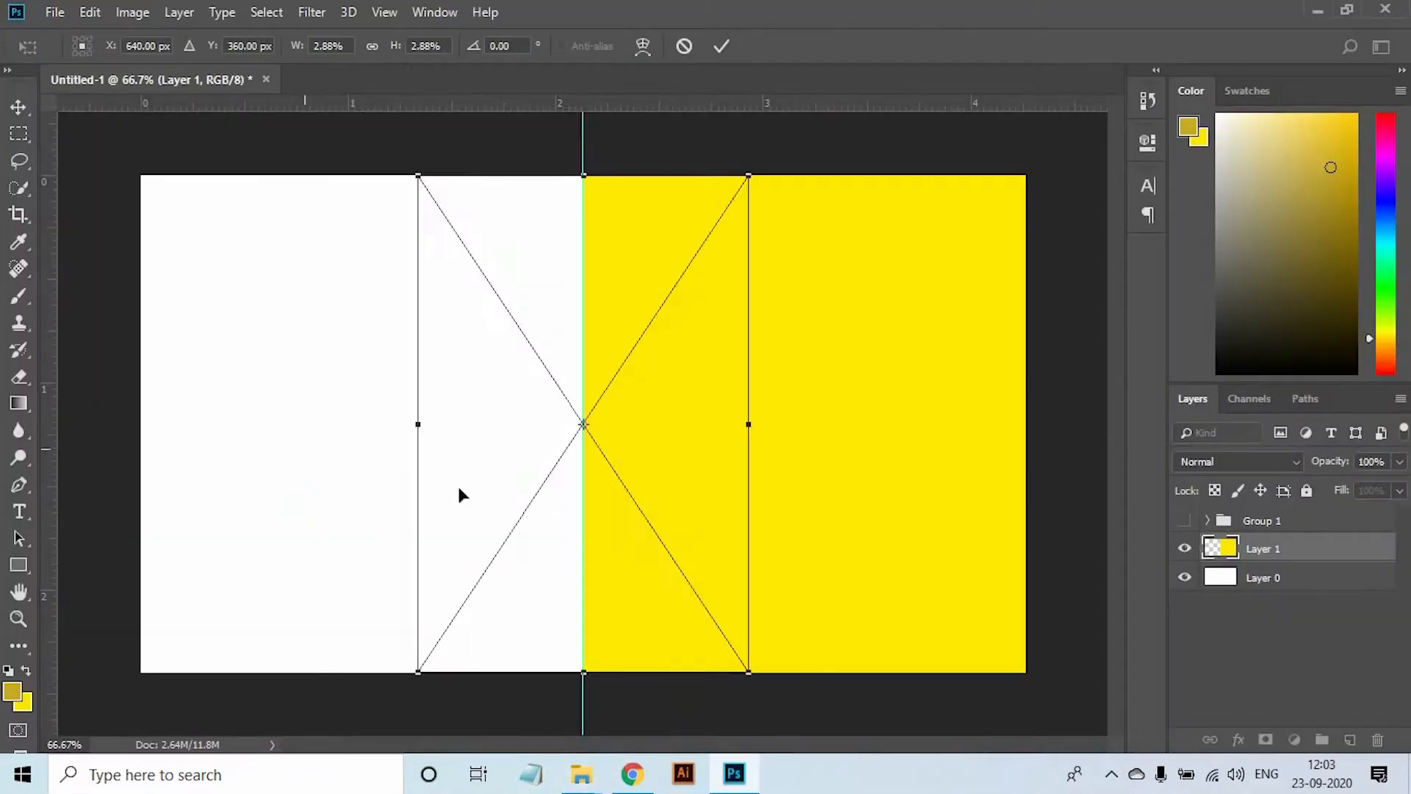
drag(749, 175, 860, 95)
drag(706, 390, 405, 441)
scroll(486, 378, down, 2)
drag(566, 265, 689, 187)
drag(601, 381, 564, 377)
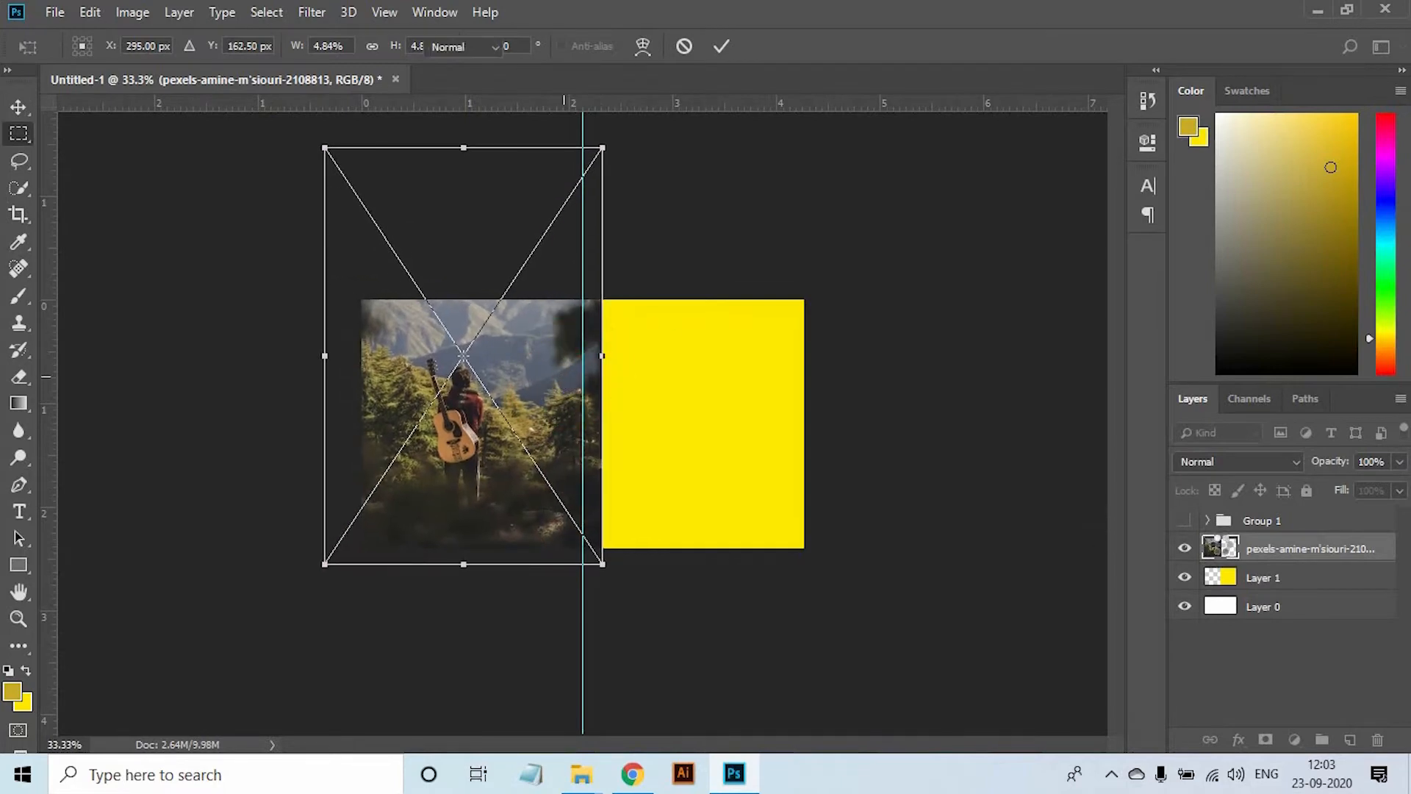
Move the guitarist photo beneath the yellow layer and scale it to about 4.36% to fit the left half
drag(1287, 546, 1279, 592)
key(ctrl+plus)
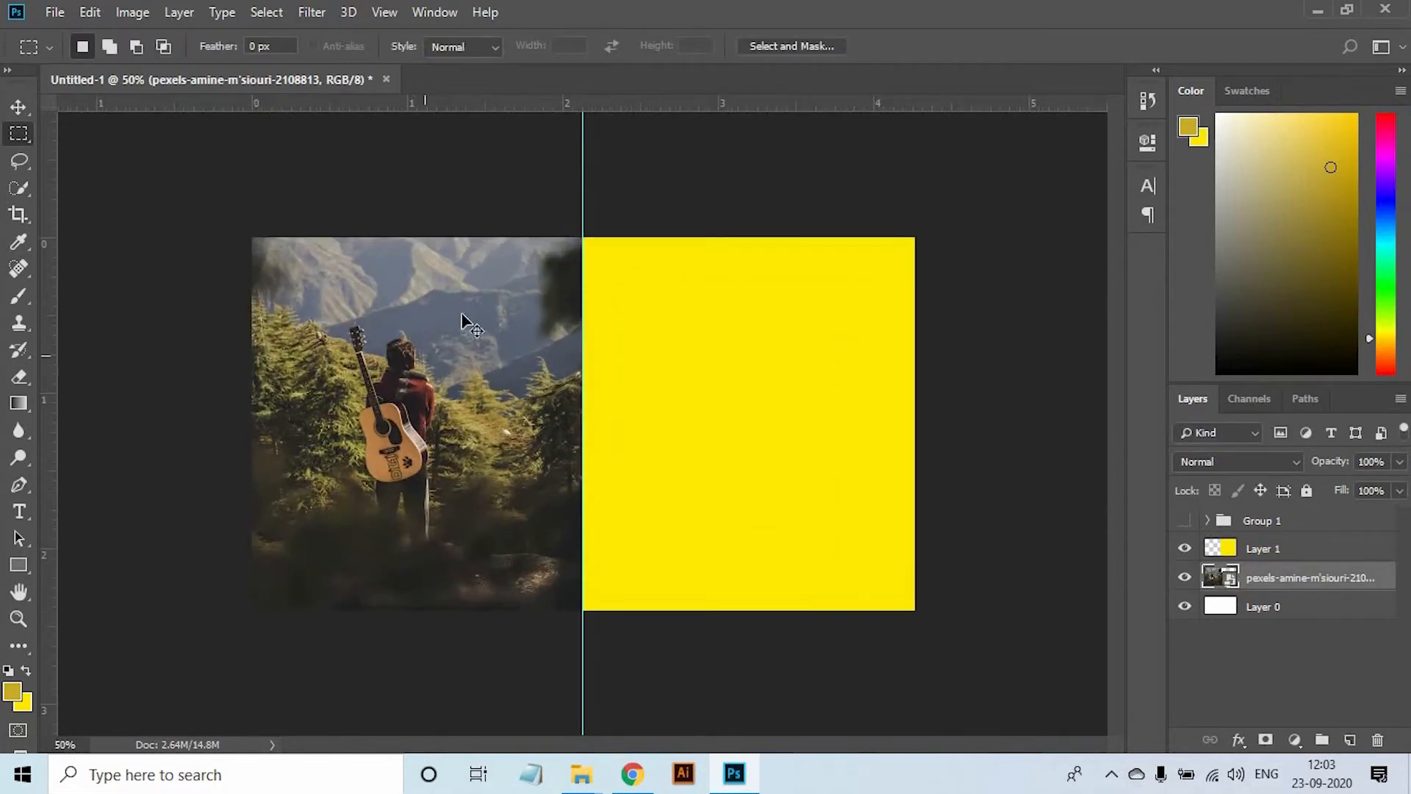
key(ctrl+t)
drag(617, 621, 592, 610)
mouse_move(506, 483)
mouse_down()
mouse_move(501, 469)
mouse_move(512, 483)
mouse_up()
key(Return)
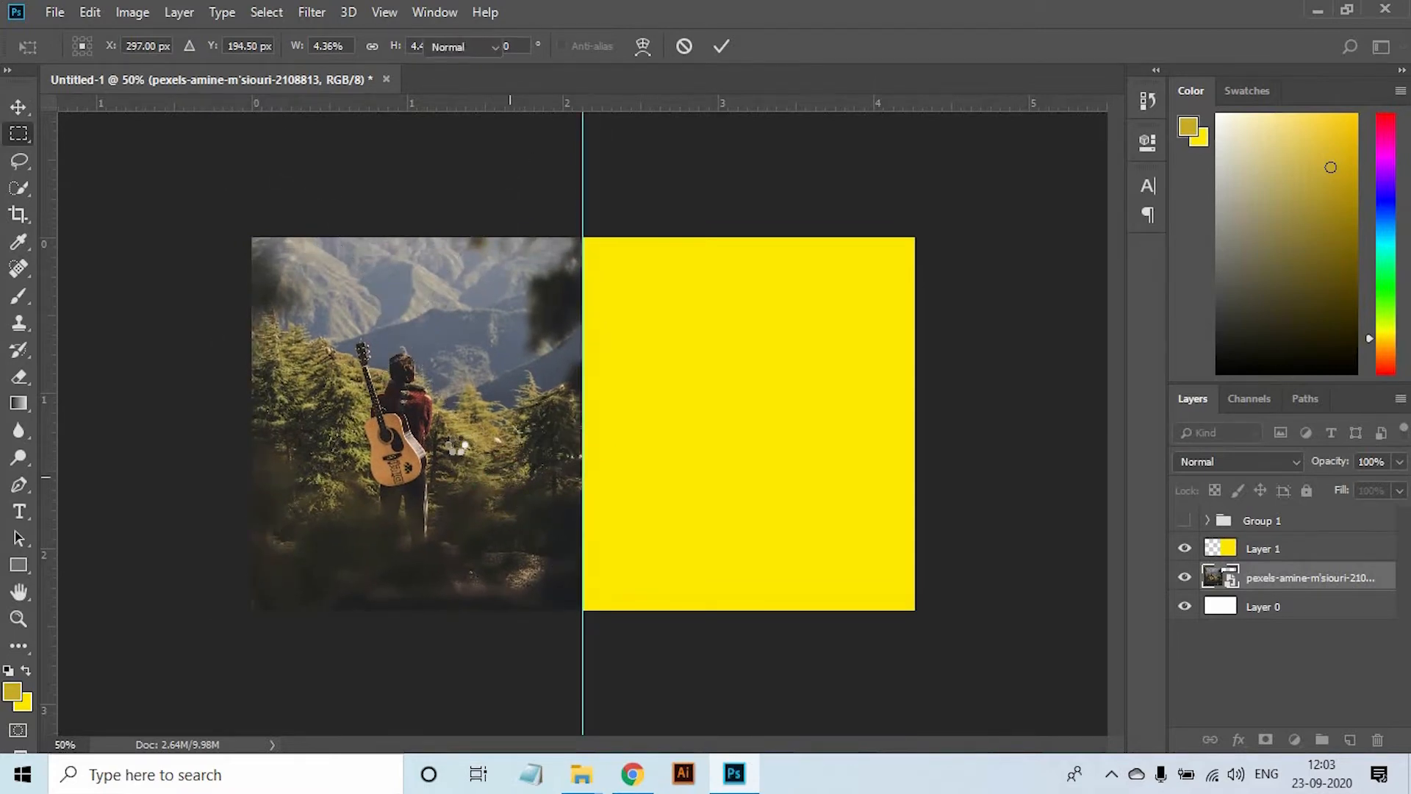
Rasterize the guitarist photo layer and desaturate it to black and white
key(m)
key(ctrl+plus)
key(ctrl+plus)
right_click(1215, 577)
right_click(1289, 578)
click(1090, 343)
ctrl+click(1224, 579)
key(ctrl+shift+u)
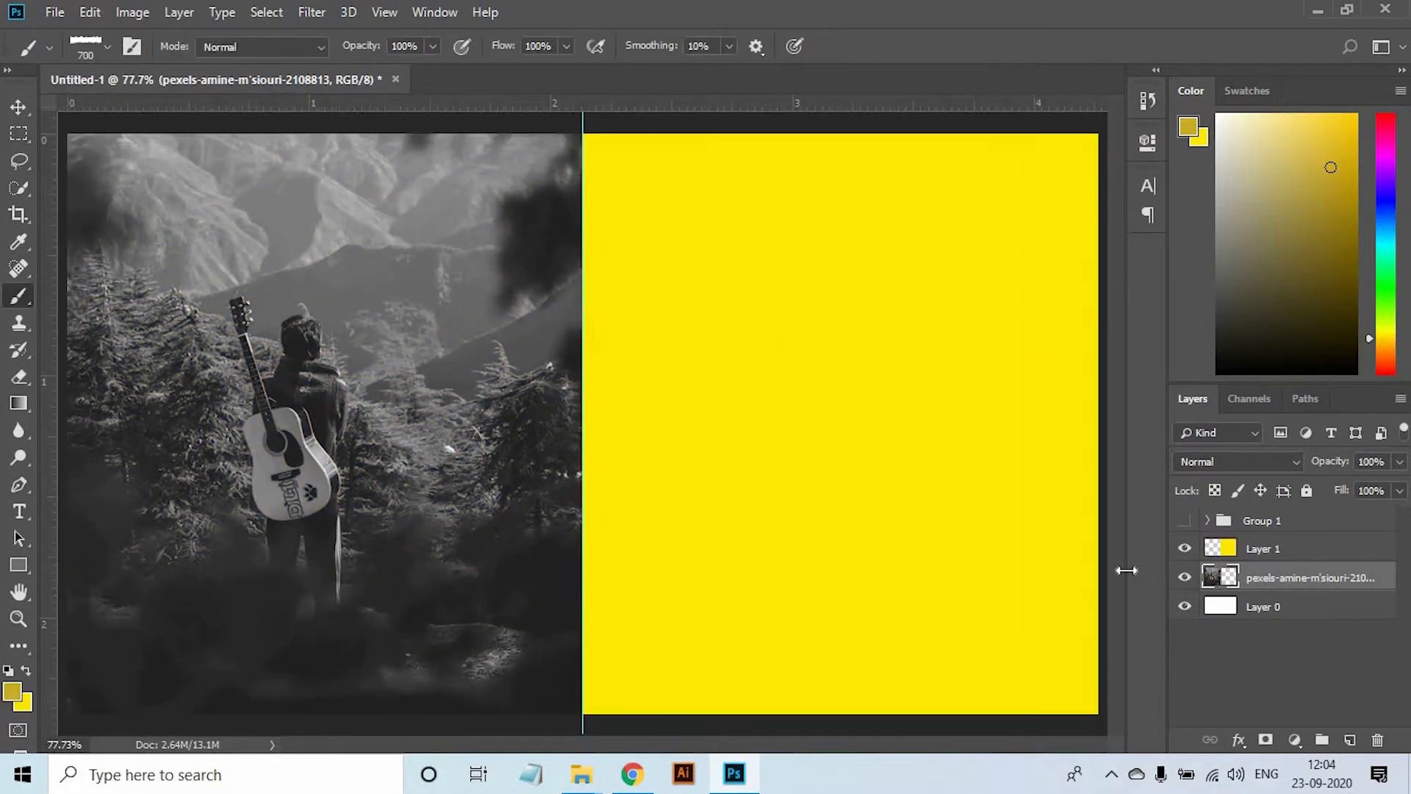
Recolour the yellow half on Layer 1 with orange ff6600, deselect it and remove the centre guide
ctrl+click(1221, 549)
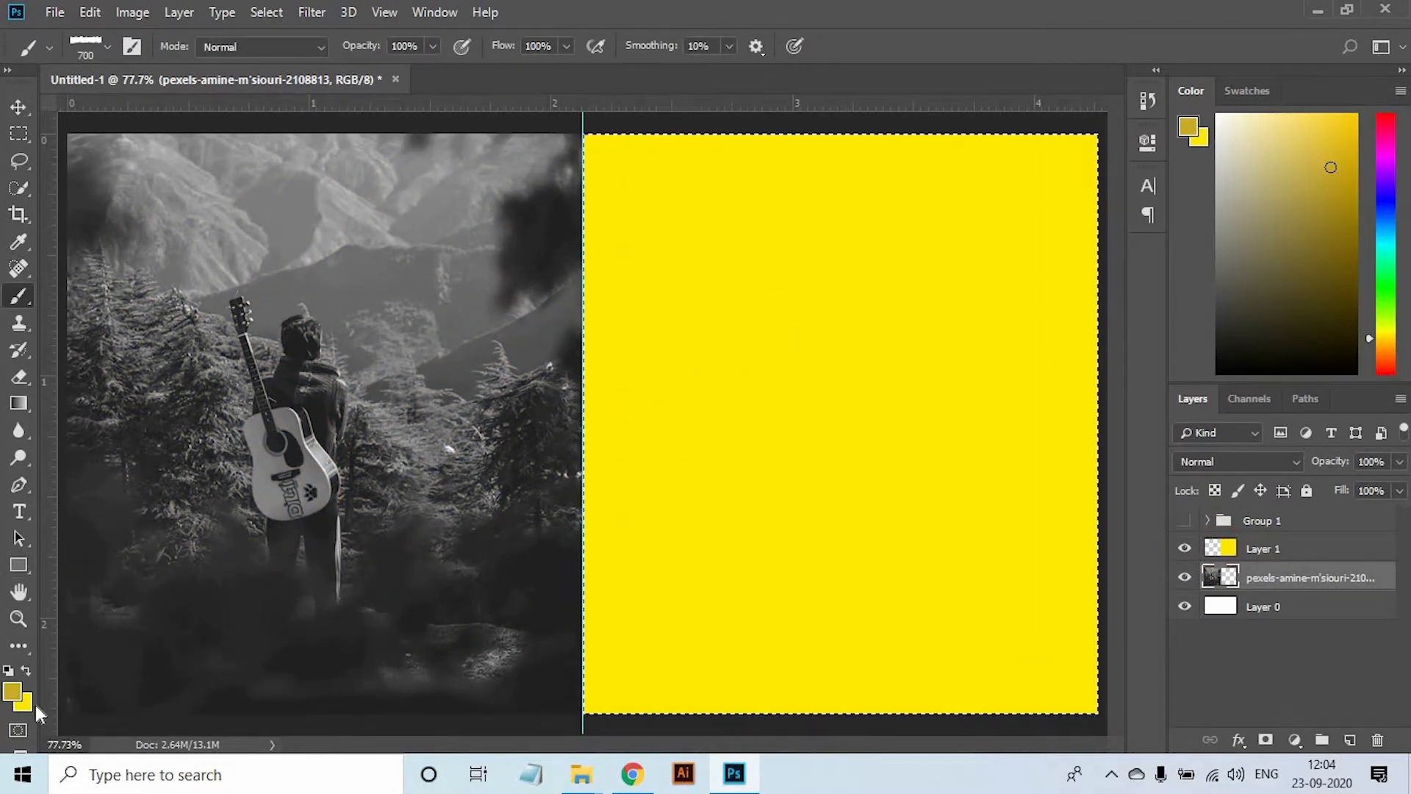
click(28, 705)
drag(1146, 426, 1148, 453)
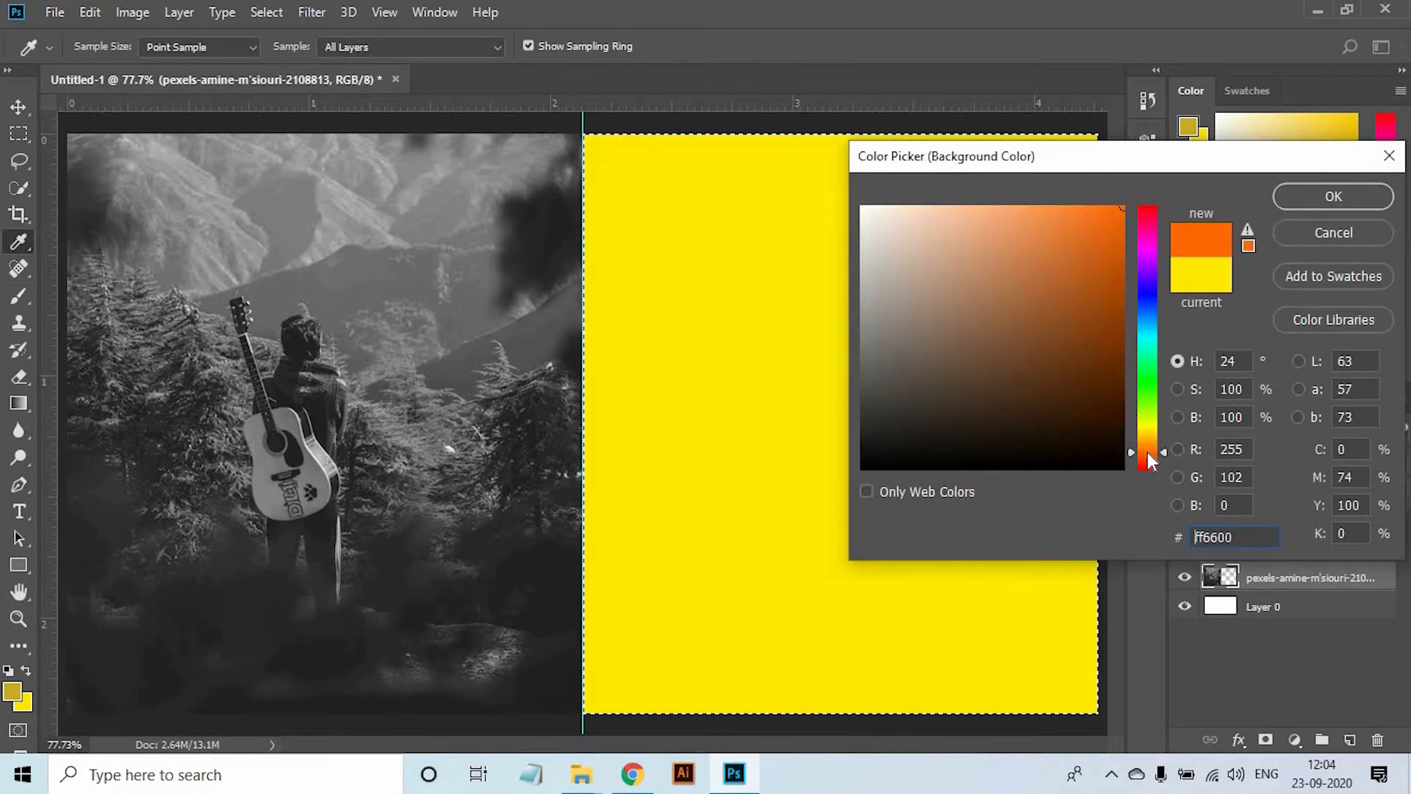
click(1298, 210)
key(ctrl+BackSpace)
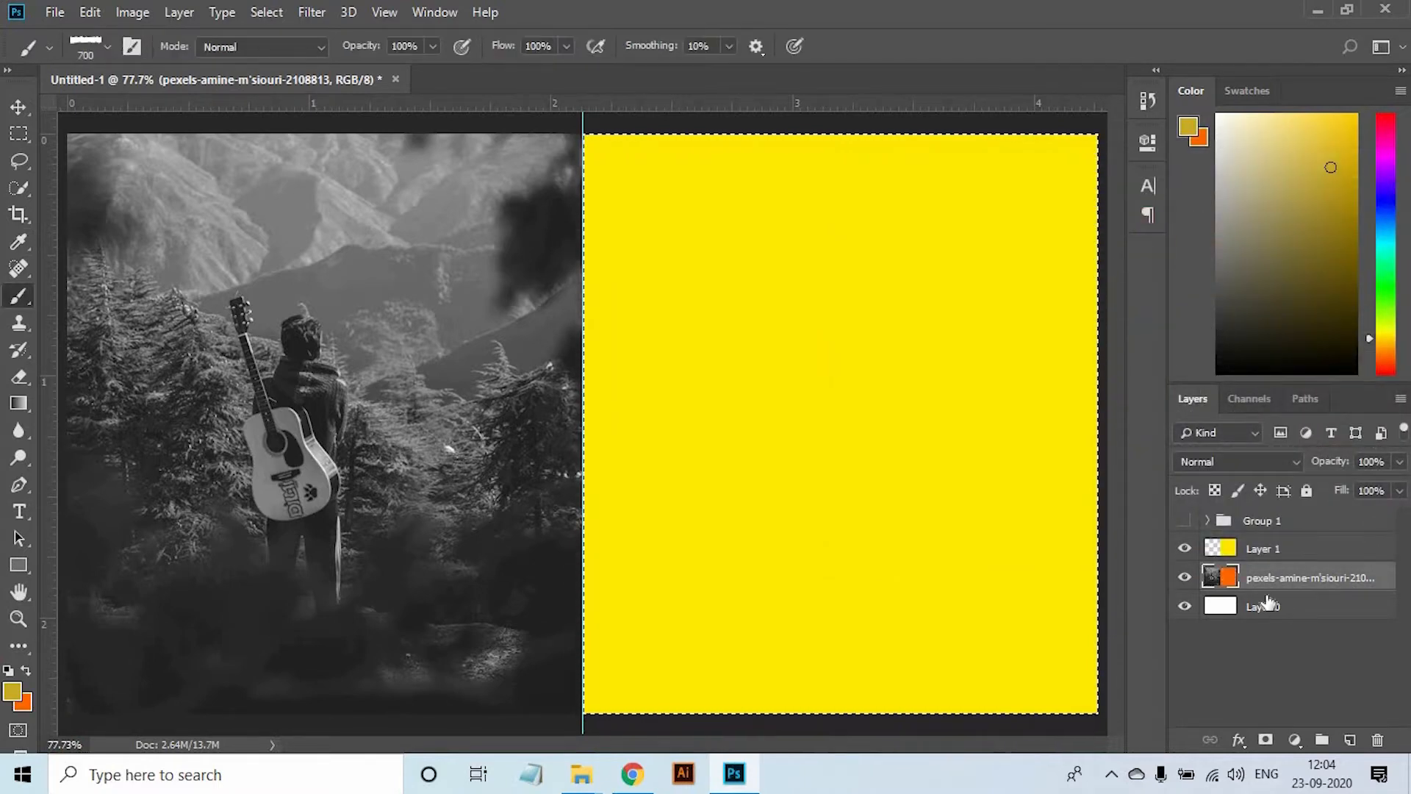
key(ctrl+z)
click(1242, 549)
key(ctrl+BackSpace)
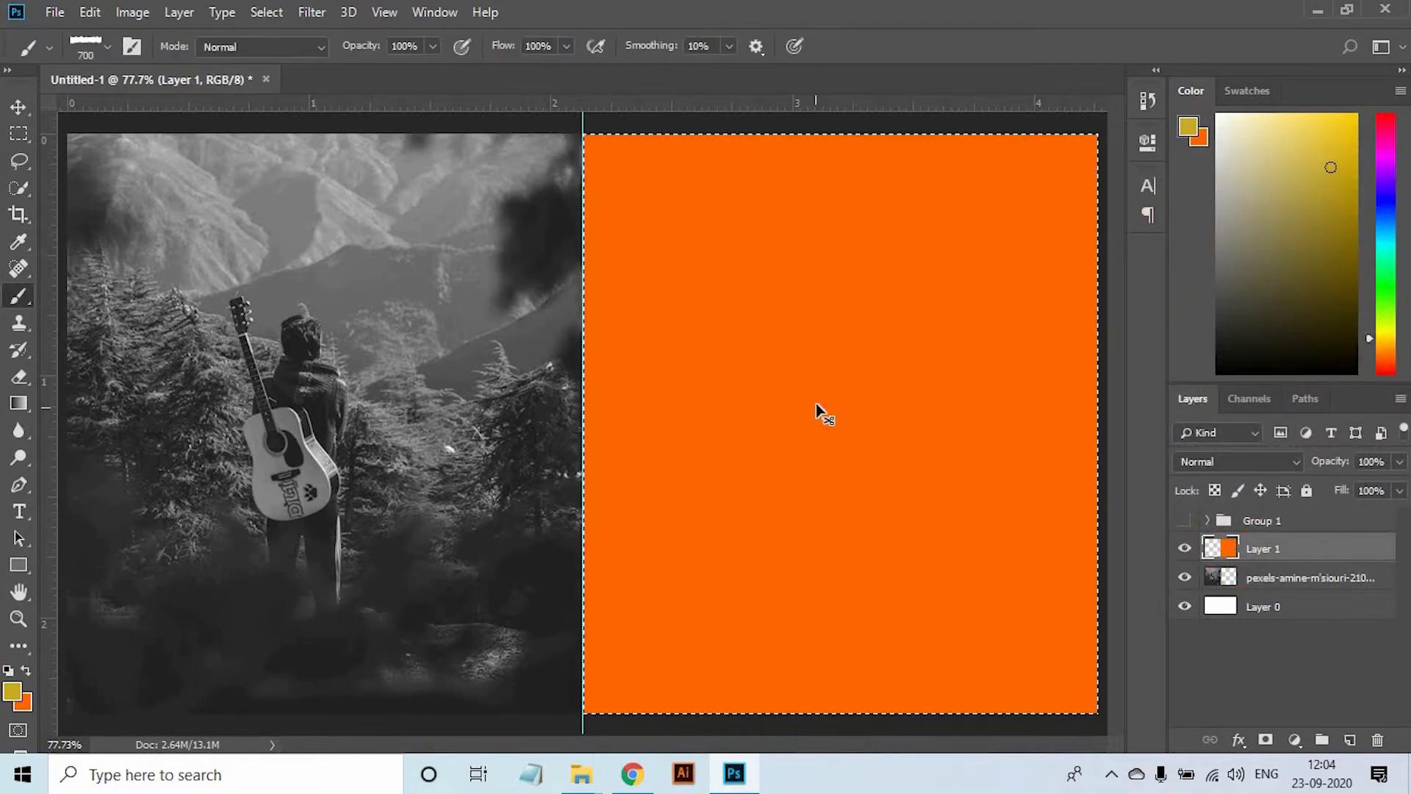
click(14, 111)
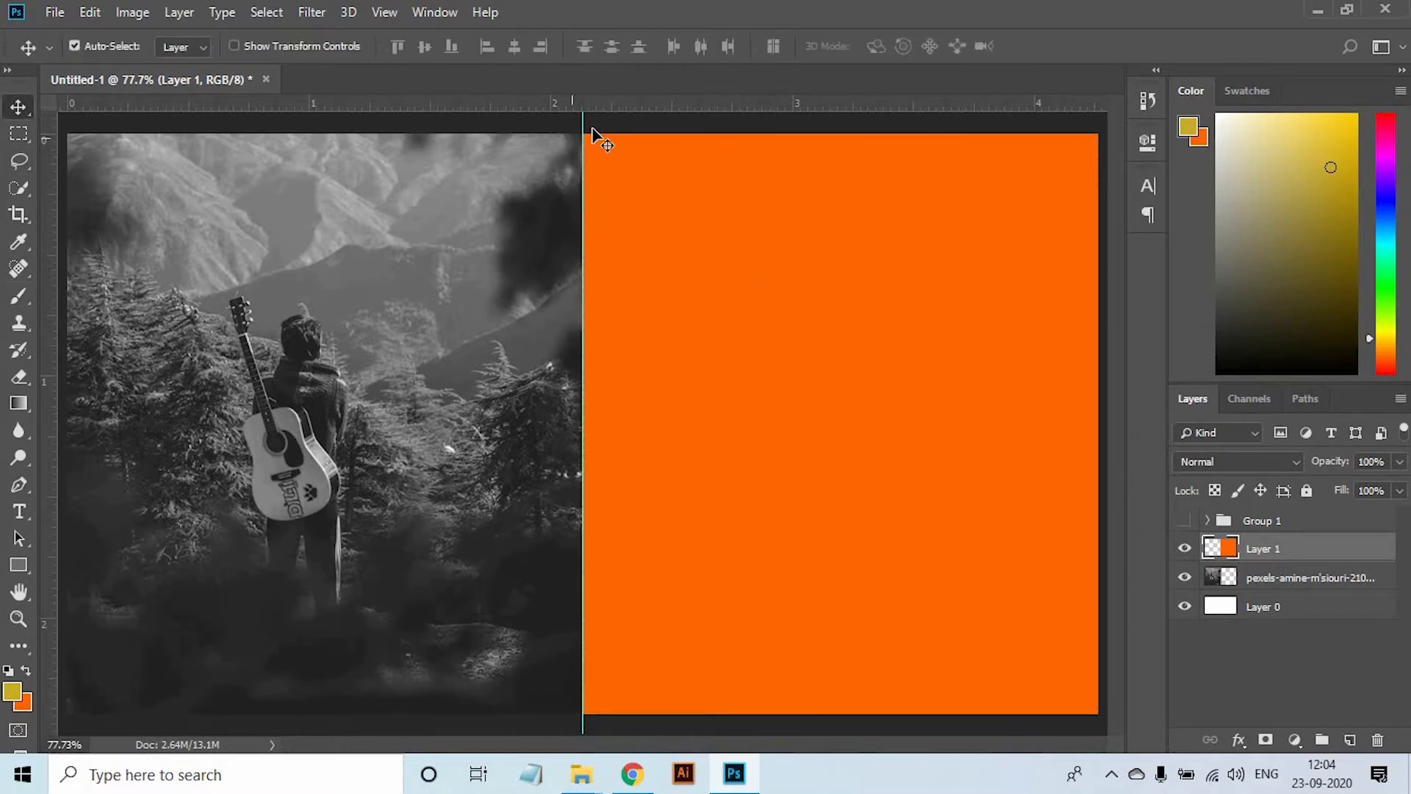
key(ctrl+minus)
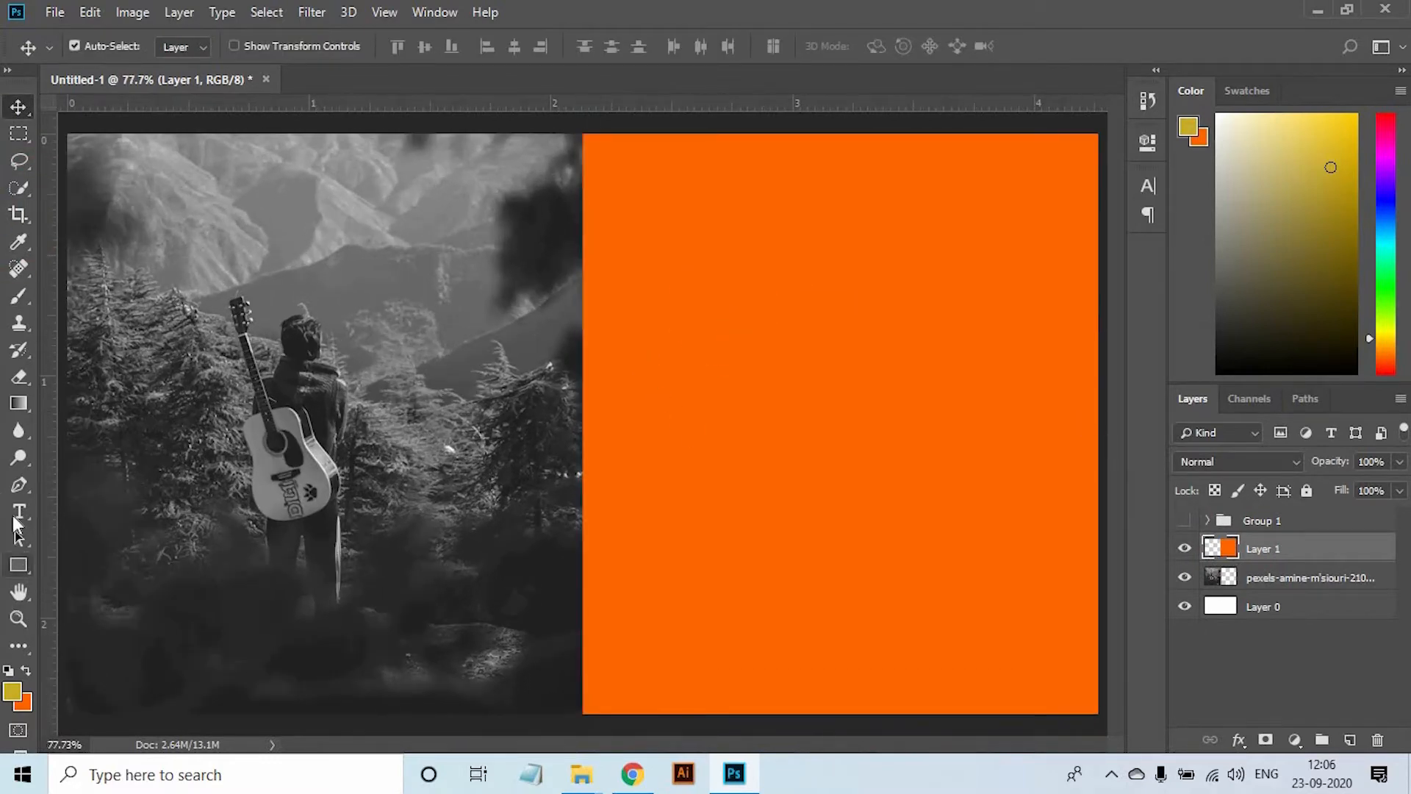
Add the text "5 BEST PLACES" in 20 pt Futura Md BT on the orange half
click(17, 514)
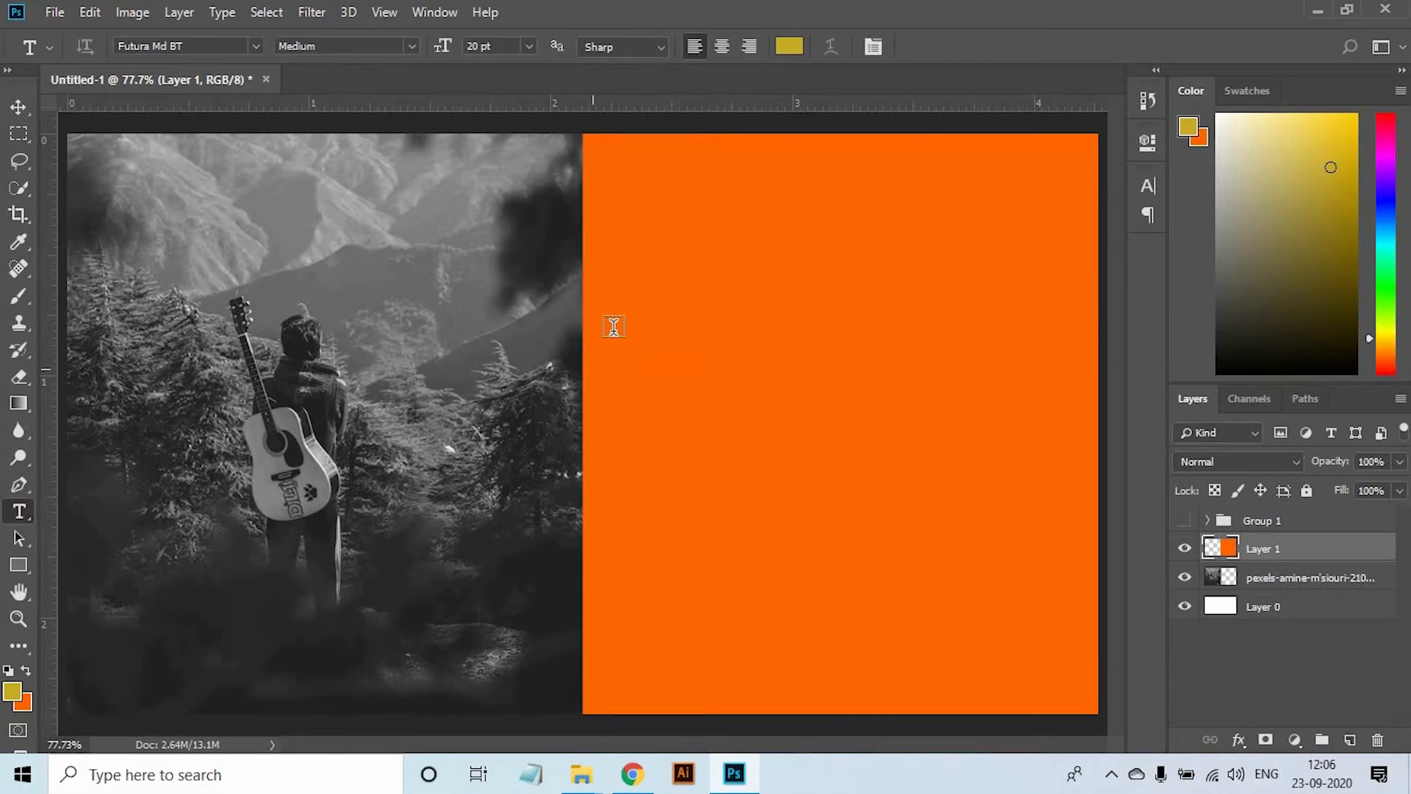
click(662, 370)
text(5 BEST PLACES)
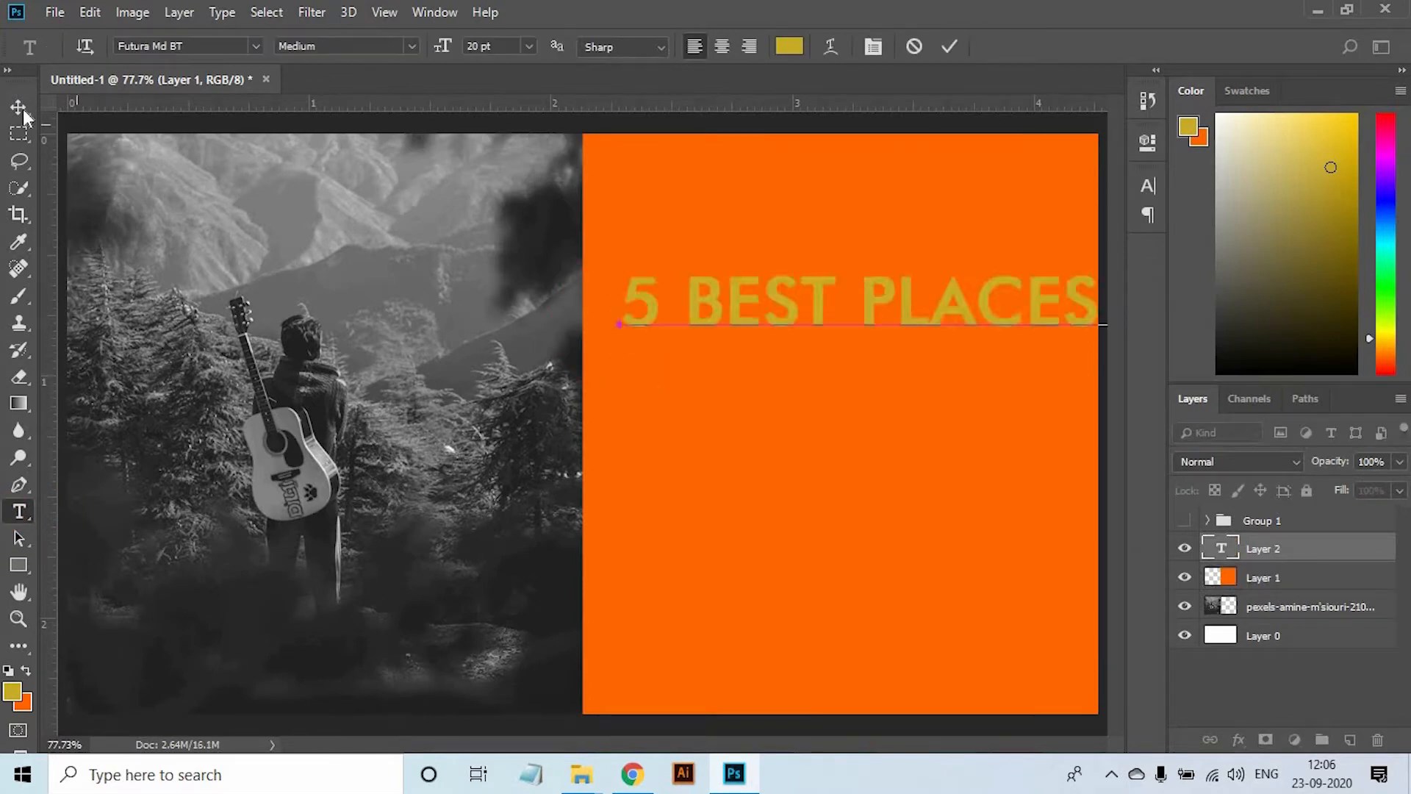
Commit the title text and move it up to the orange half's left edge
key(ctrl+Return)
key(v)
click(1148, 185)
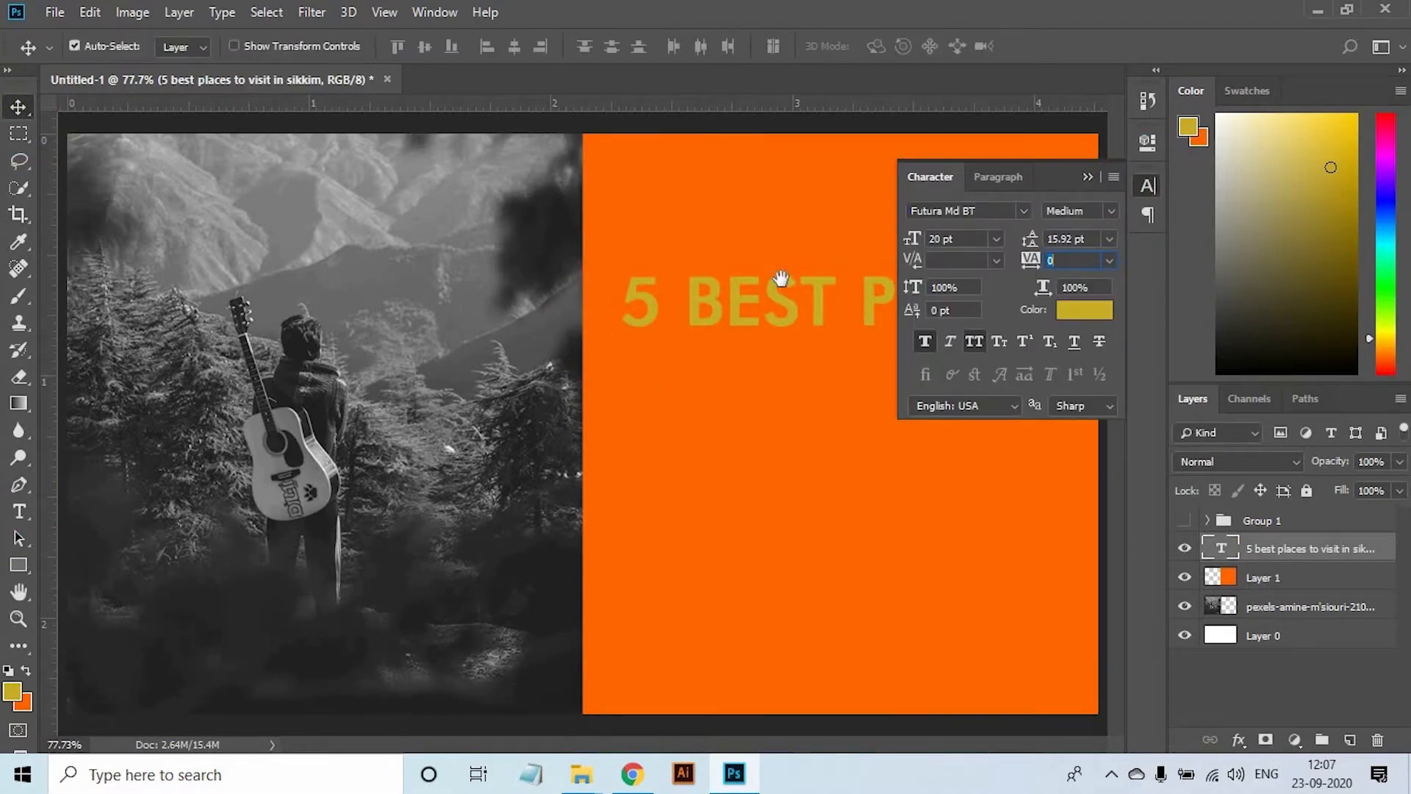
drag(790, 301, 751, 268)
Break the title into the lines "5 BEST PLACES", "TO VISIT IN" and "SIKKIM", and lower it to about mid-height of the orange half
key(t)
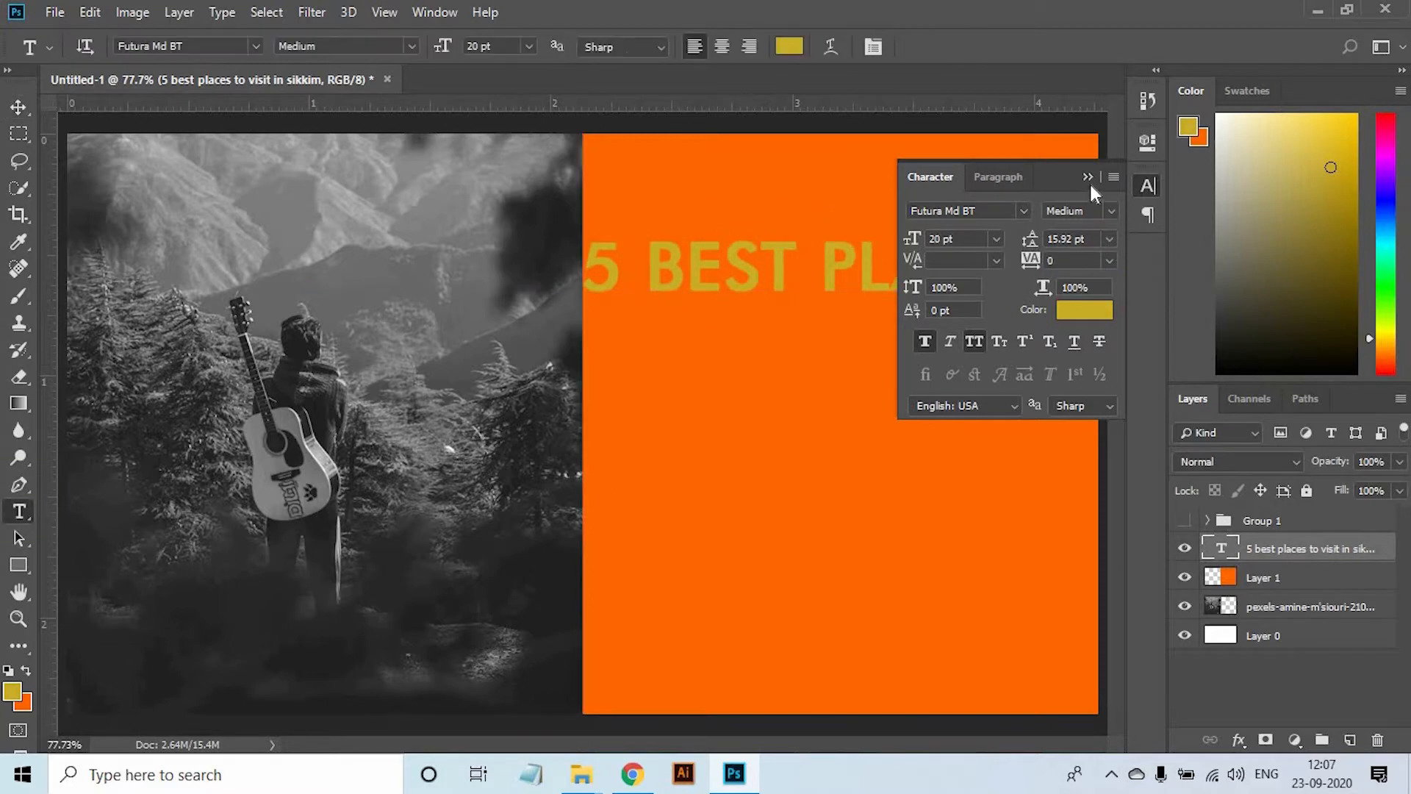
click(1087, 177)
click(1050, 276)
key(Return)
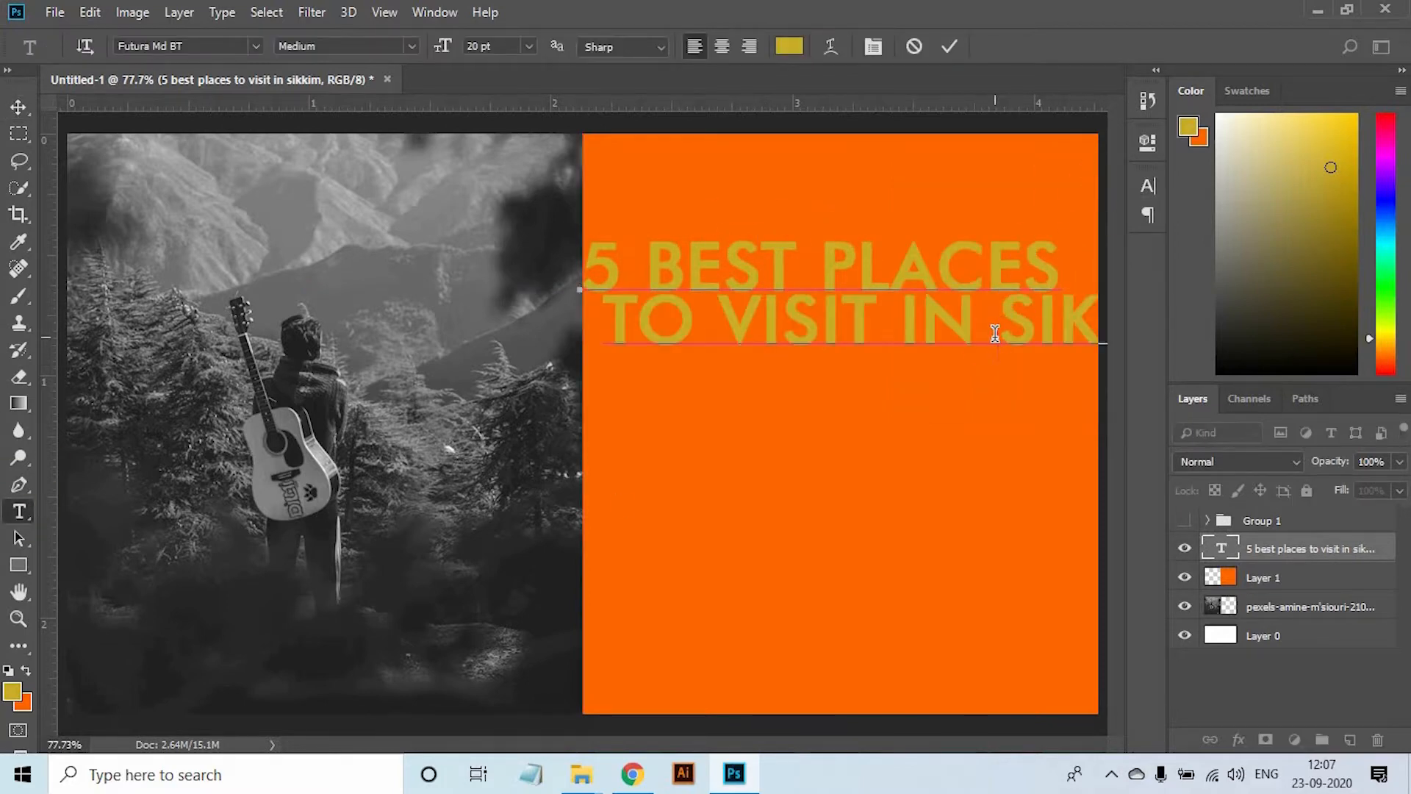
click(996, 335)
key(Return)
key(BackSpace)
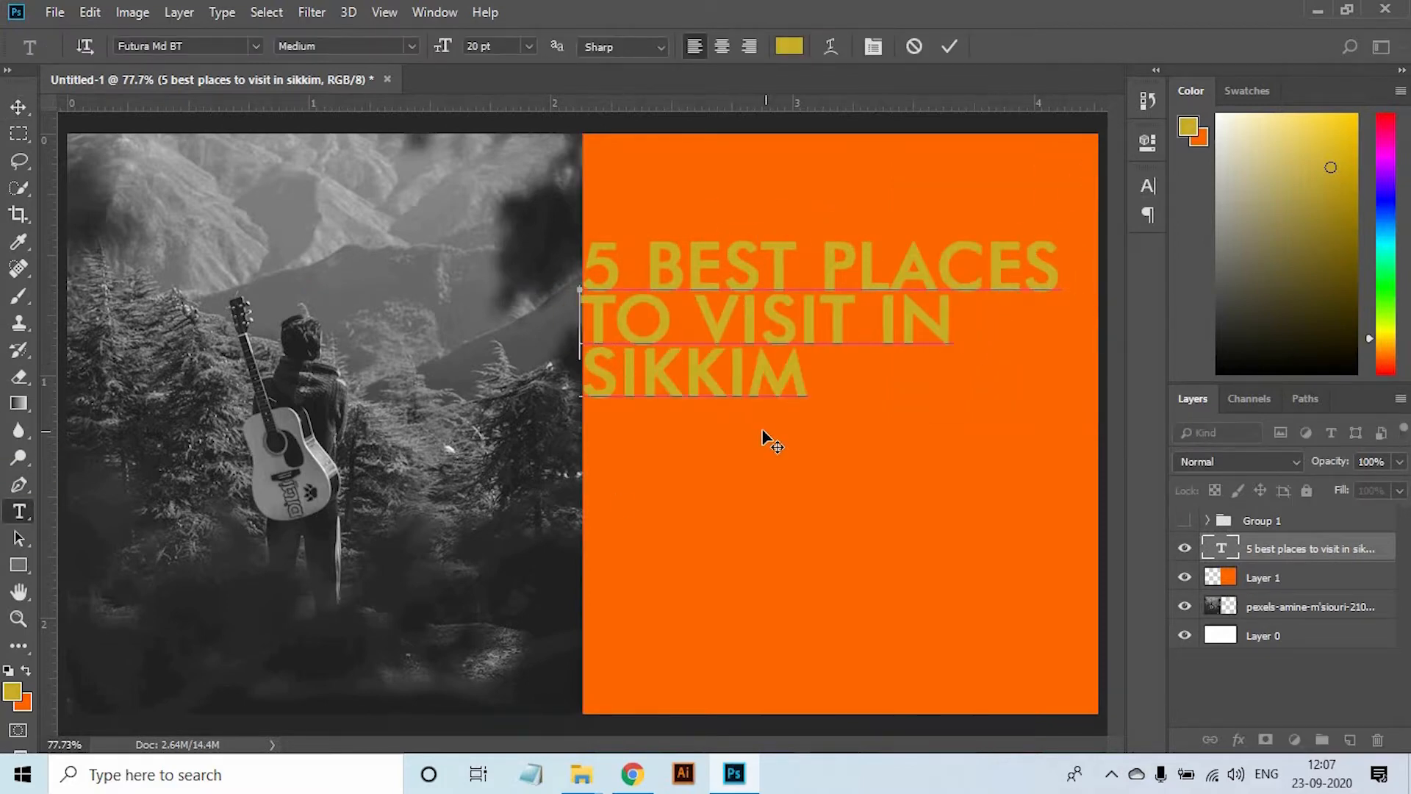
click(19, 107)
drag(787, 289, 784, 377)
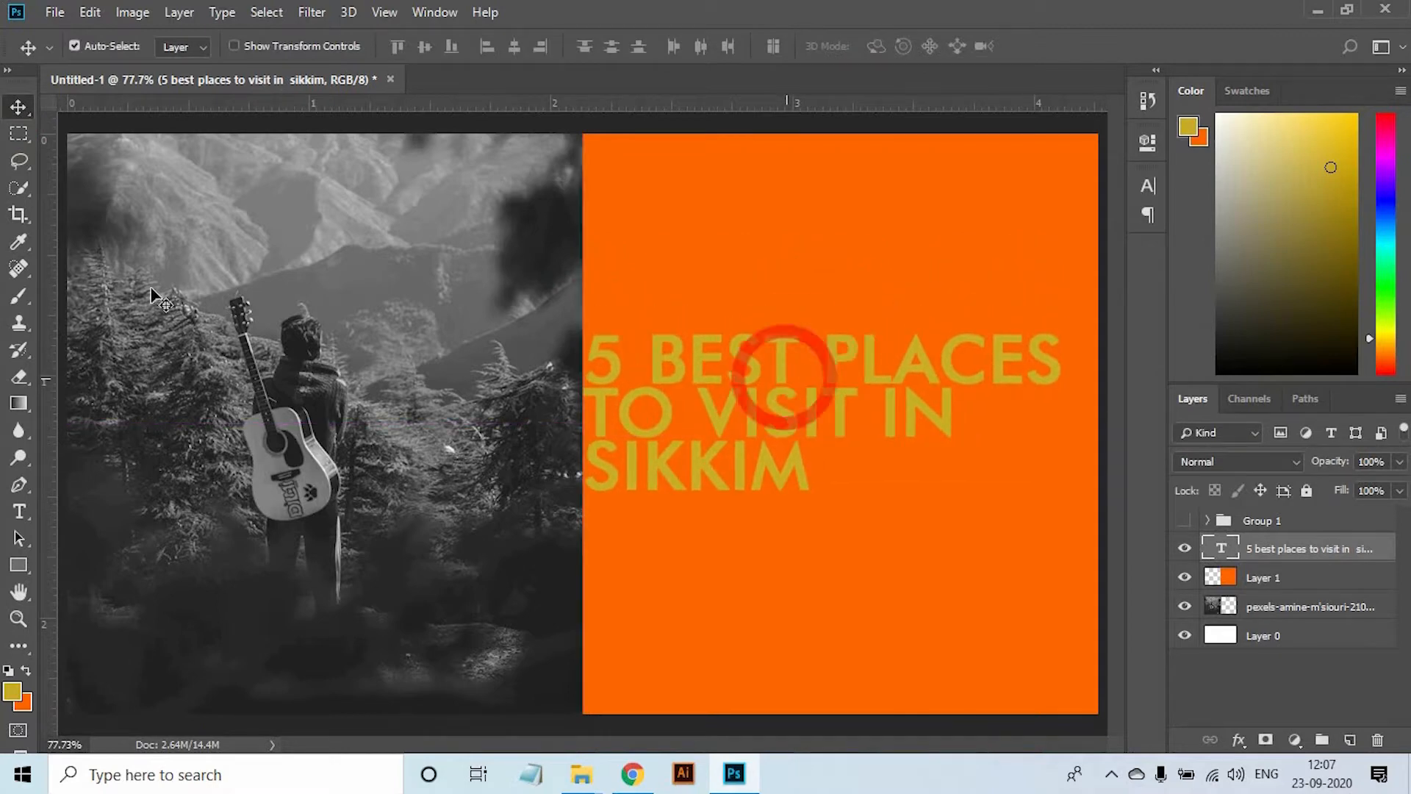
Fill a rectangle about 2.49 × 0.82 in with black on a new layer behind the title, overlapping the photo
key(m)
drag(581, 291, 798, 545)
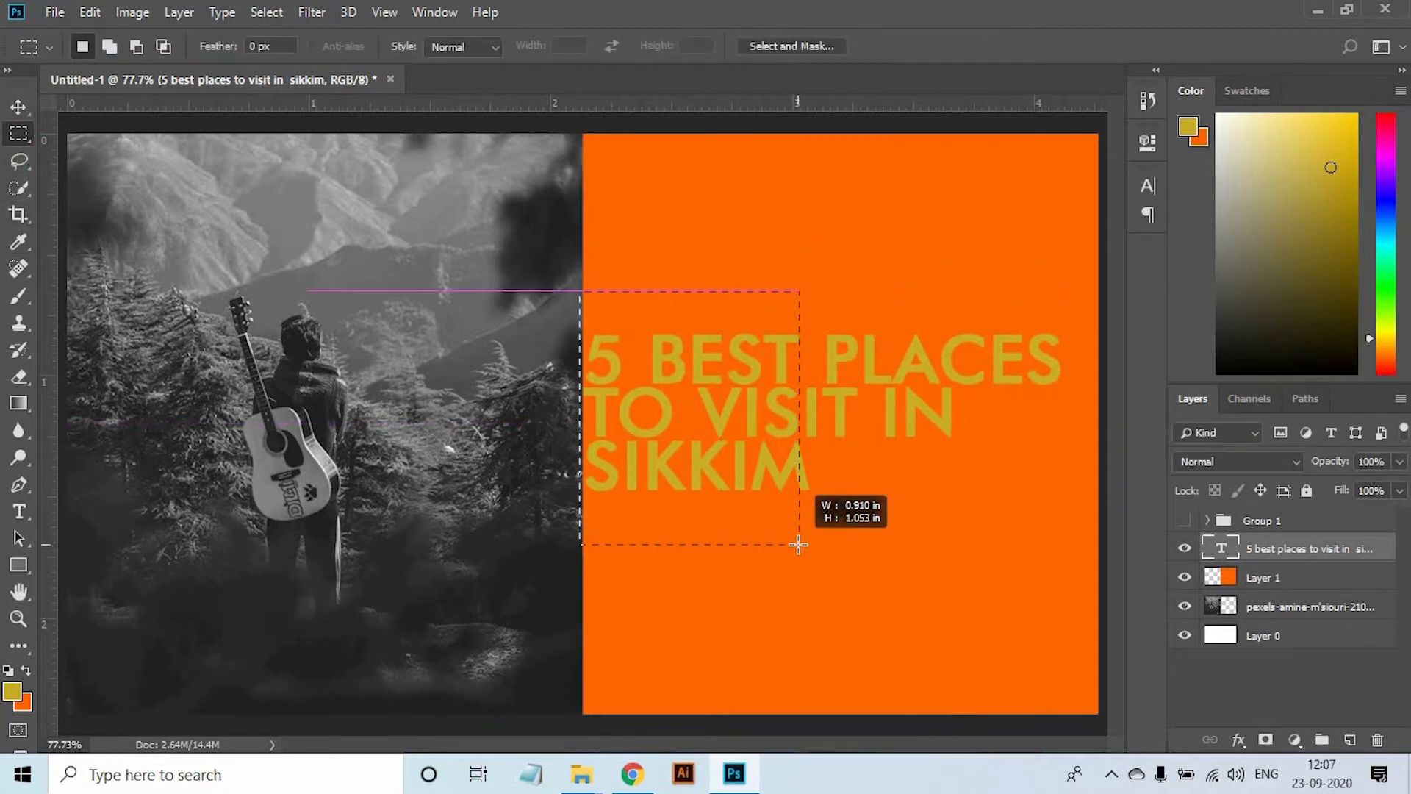
drag(482, 314, 1081, 509)
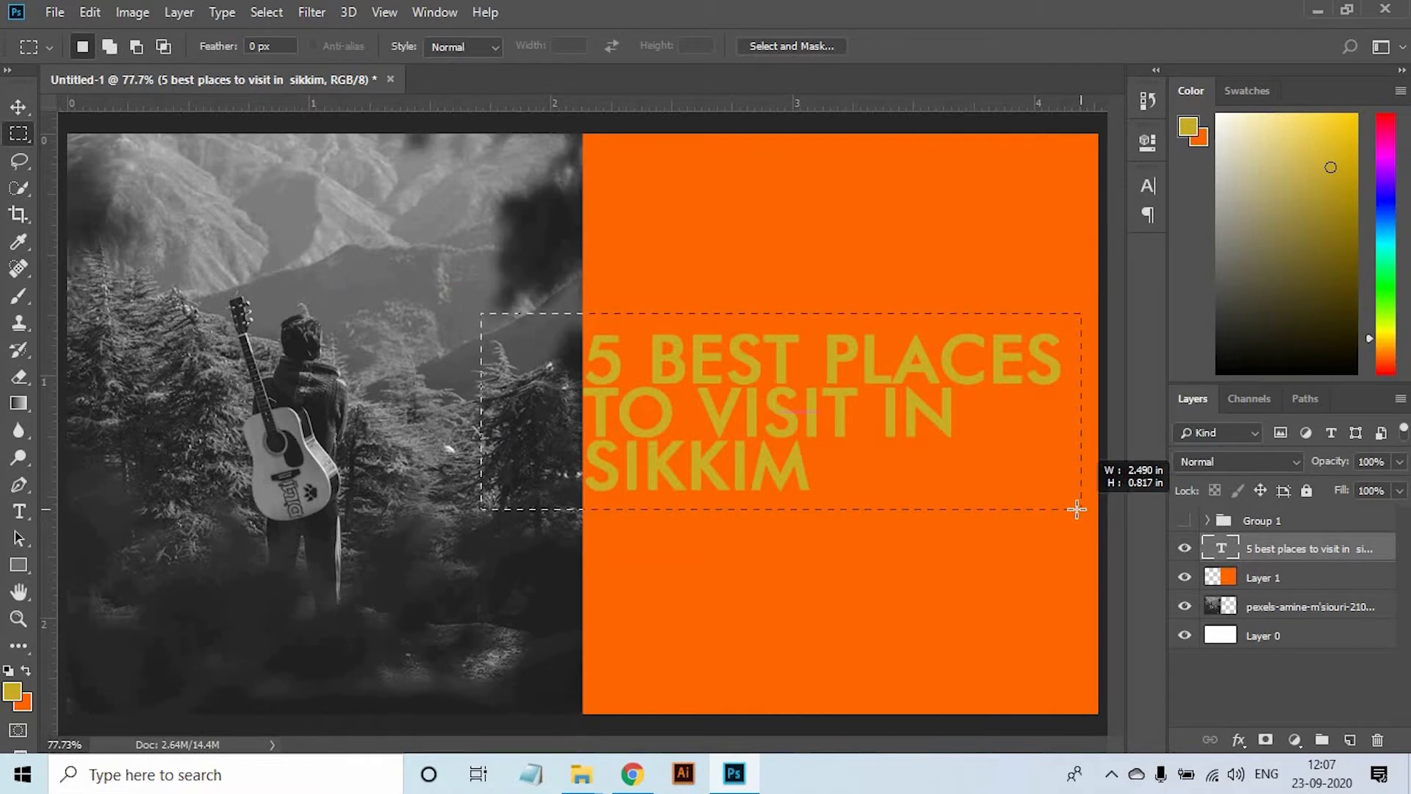
click(1288, 580)
click(1351, 739)
click(13, 692)
drag(886, 449, 827, 488)
click(1358, 200)
click(27, 670)
key(ctrl+BackSpace)
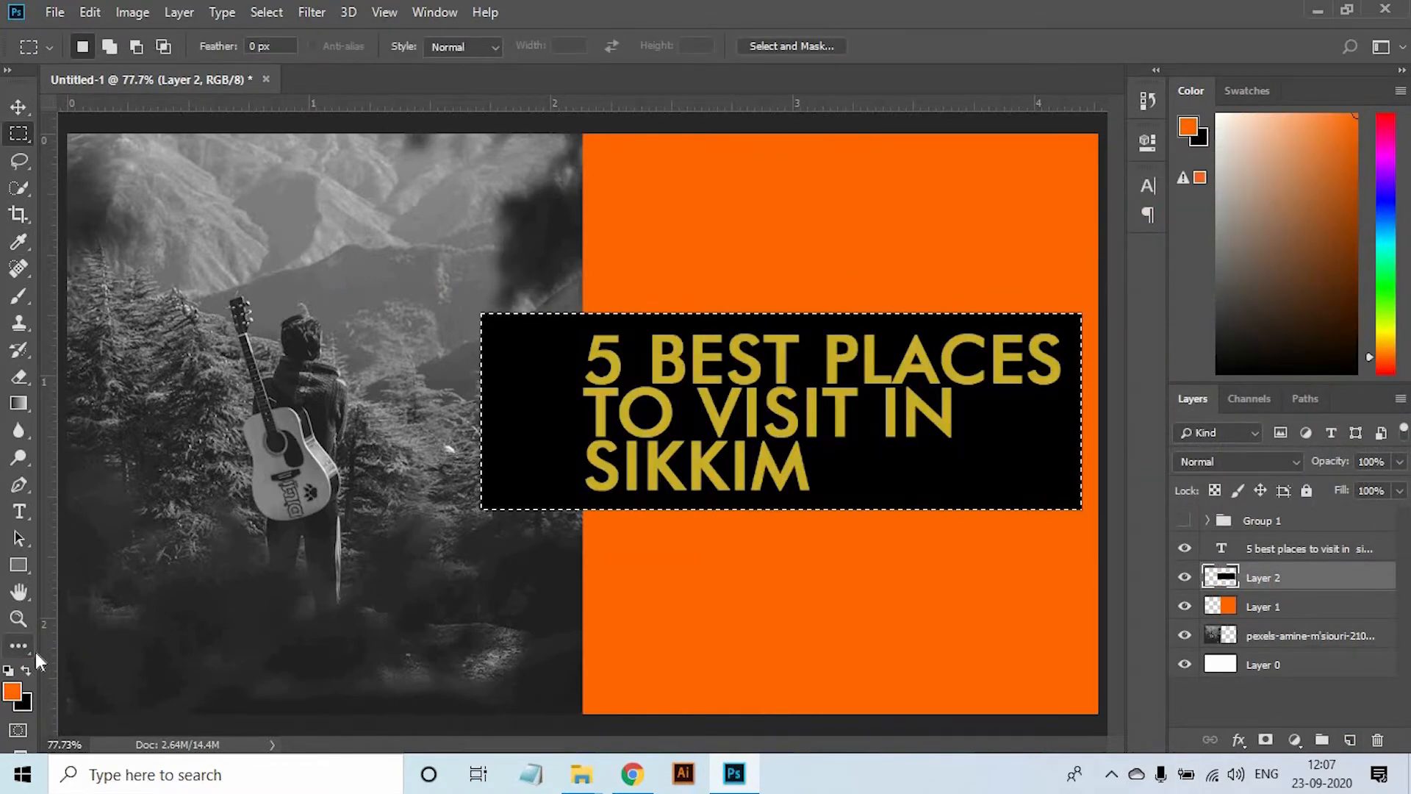
Deselect, centre the black box vertically on the canvas and align the title to the box's vertical centre
key(v)
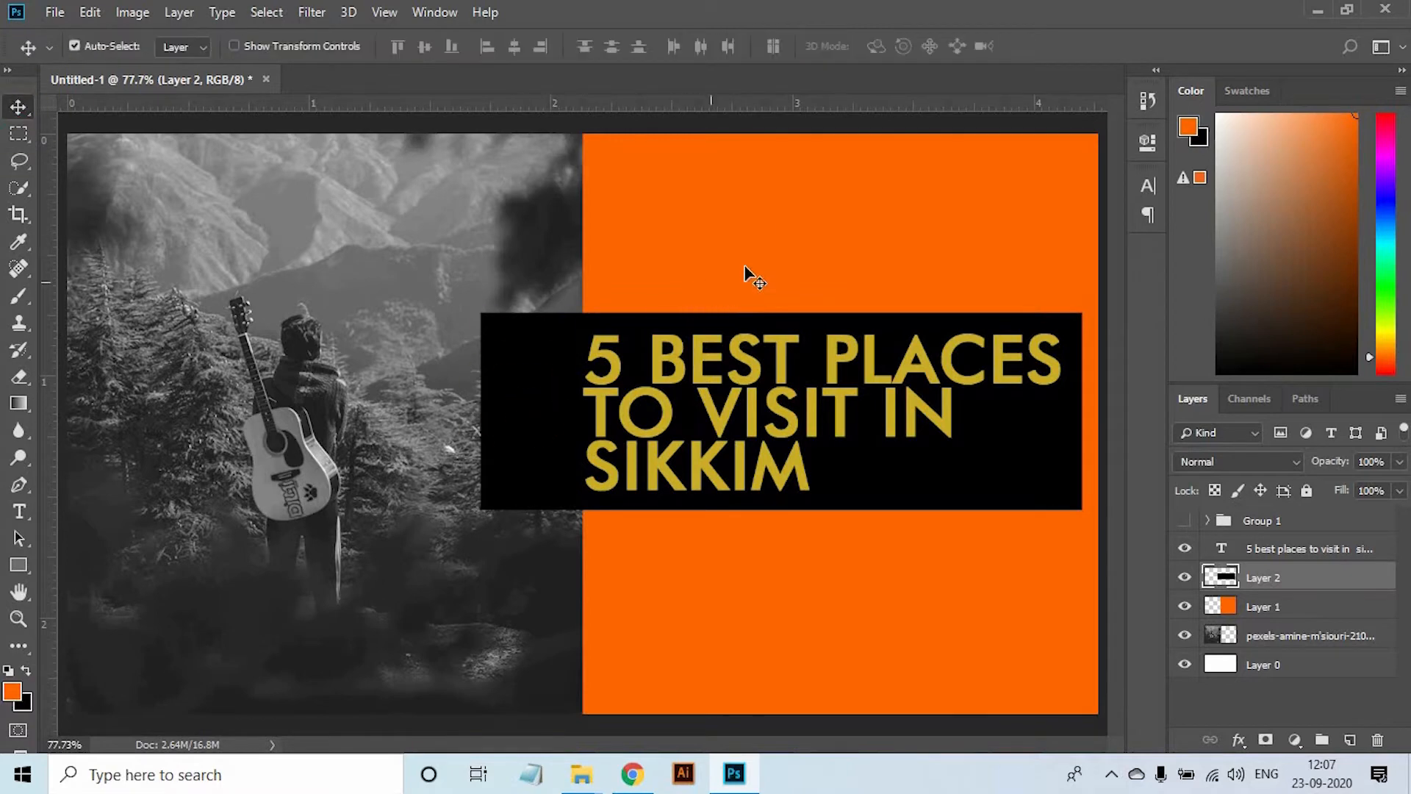
click(424, 47)
ctrl+click(702, 377)
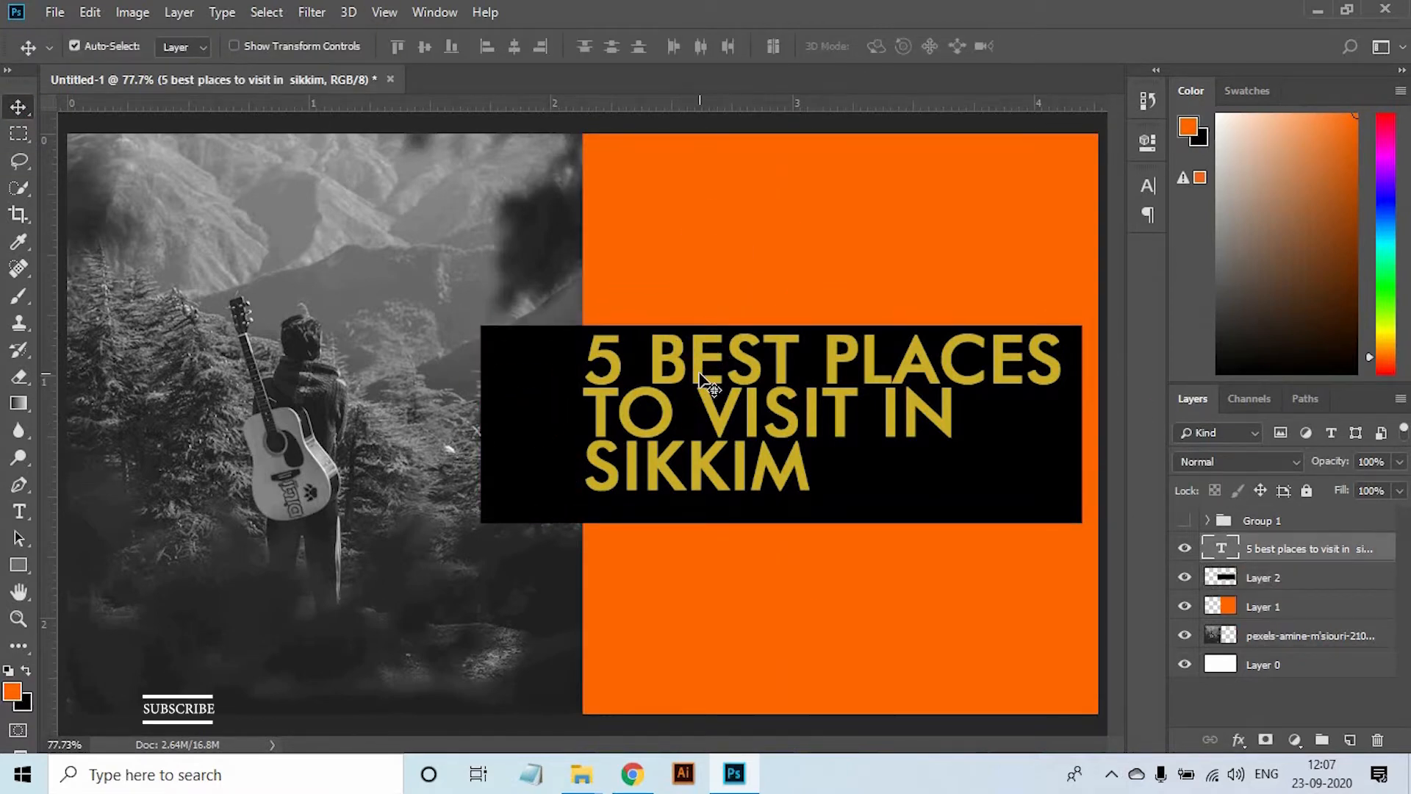
shift+click(497, 378)
click(424, 47)
click(819, 204)
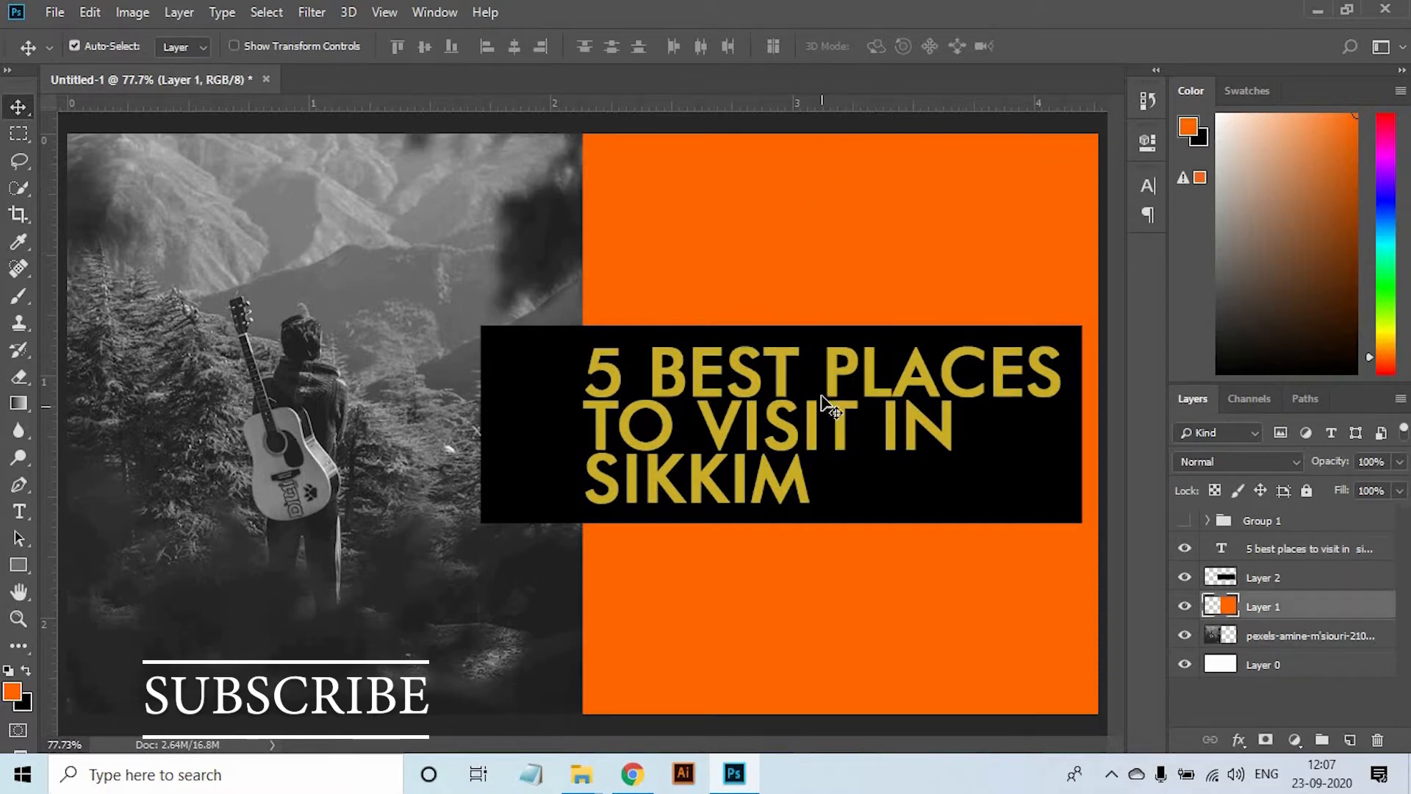
Align the title and the black box on their horizontal centres
click(944, 459)
shift+click(1271, 592)
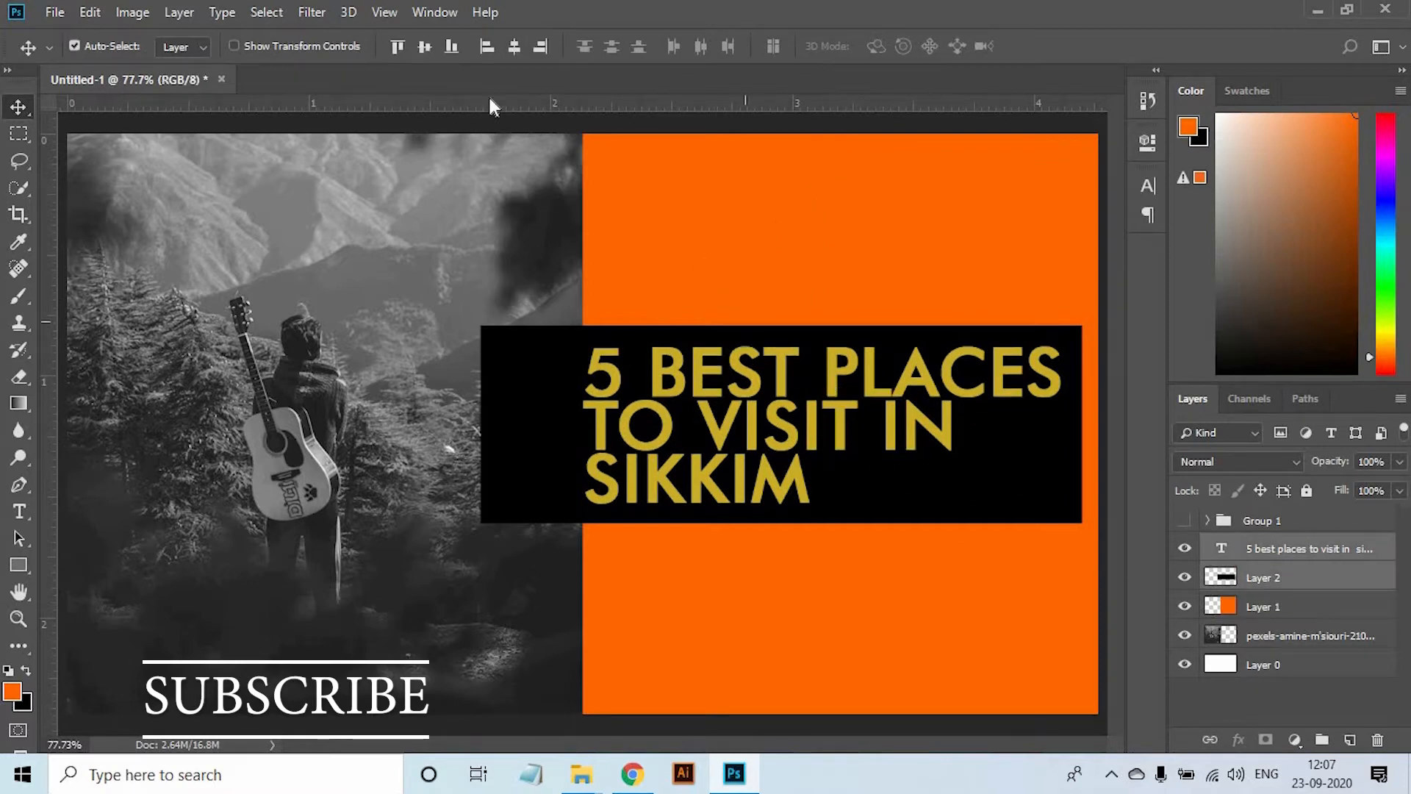
click(519, 48)
click(844, 248)
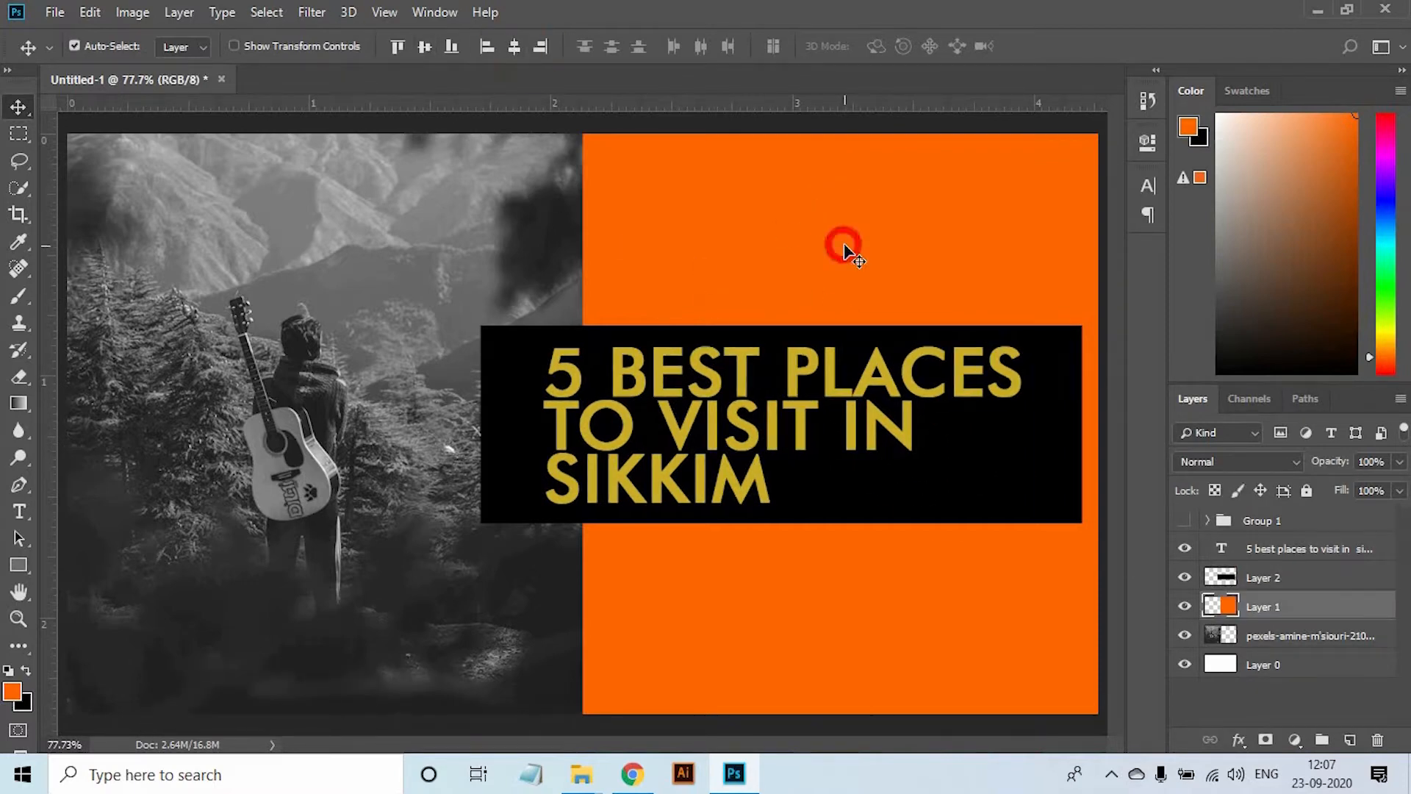
Change the title's font style to Bold
click(895, 390)
click(1147, 185)
click(1110, 210)
click(1109, 266)
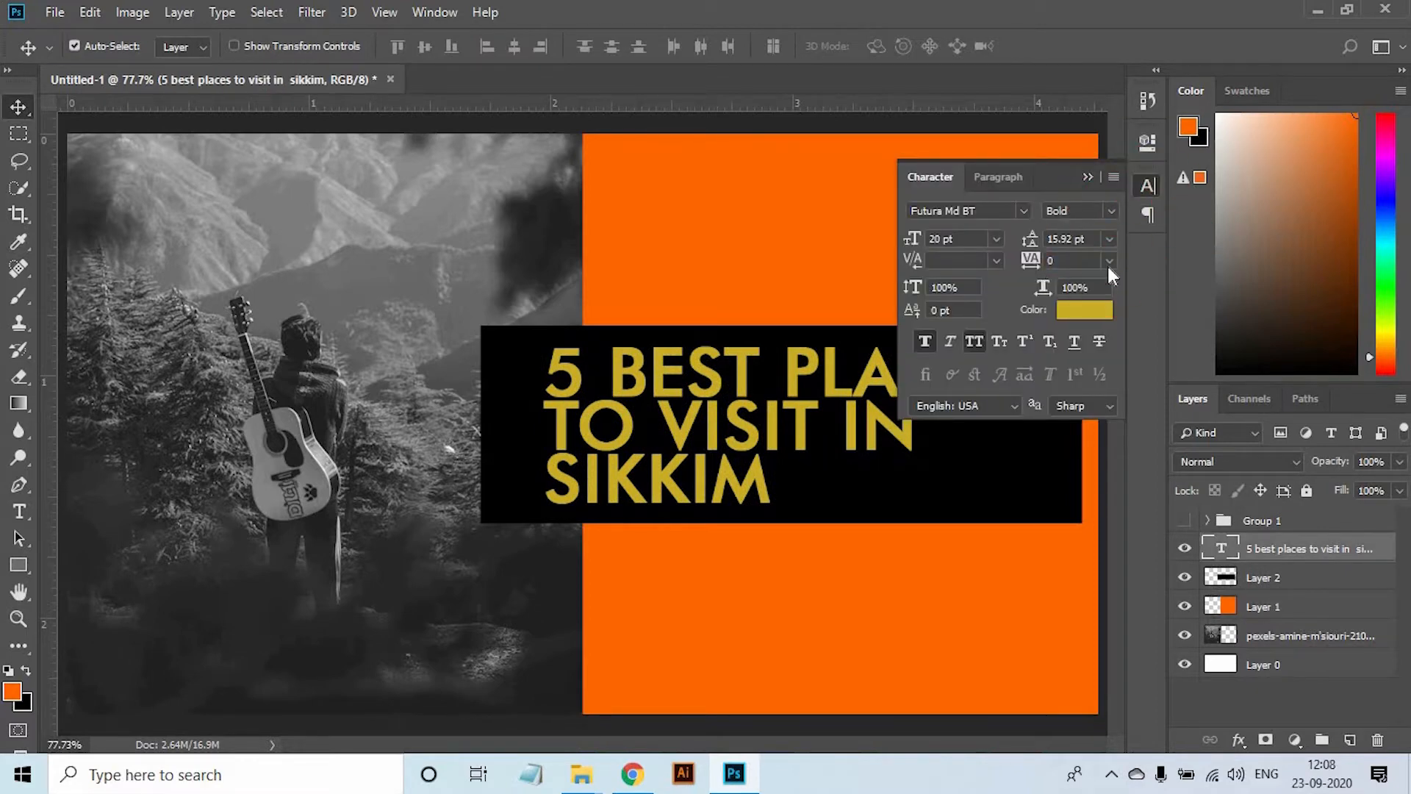
click(785, 225)
click(1089, 178)
Shift the title slightly left in the black box and narrow the box from its right side to fit the text
key(ctrl+minus)
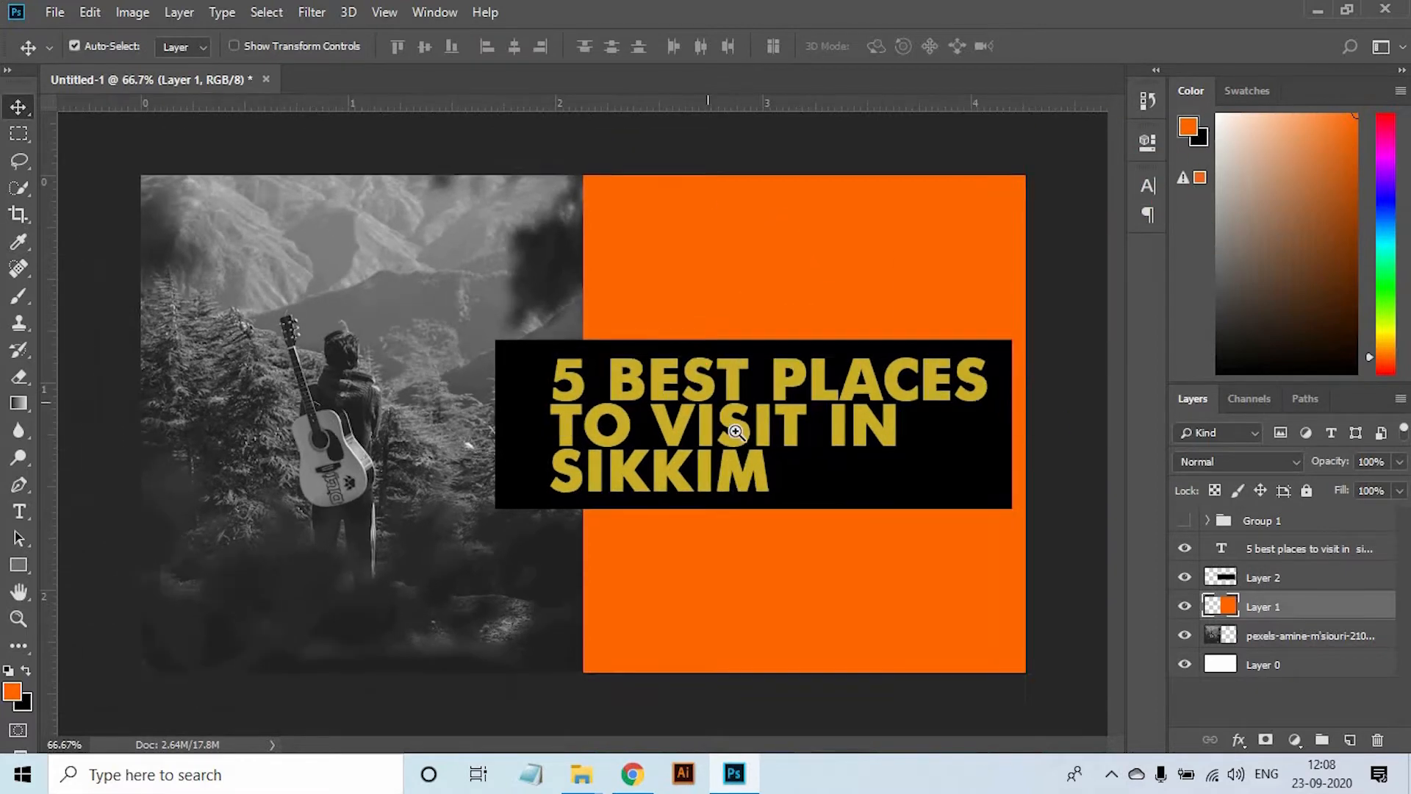
ctrl+click(737, 432)
drag(544, 409, 510, 406)
drag(777, 362, 550, 363)
click(871, 455)
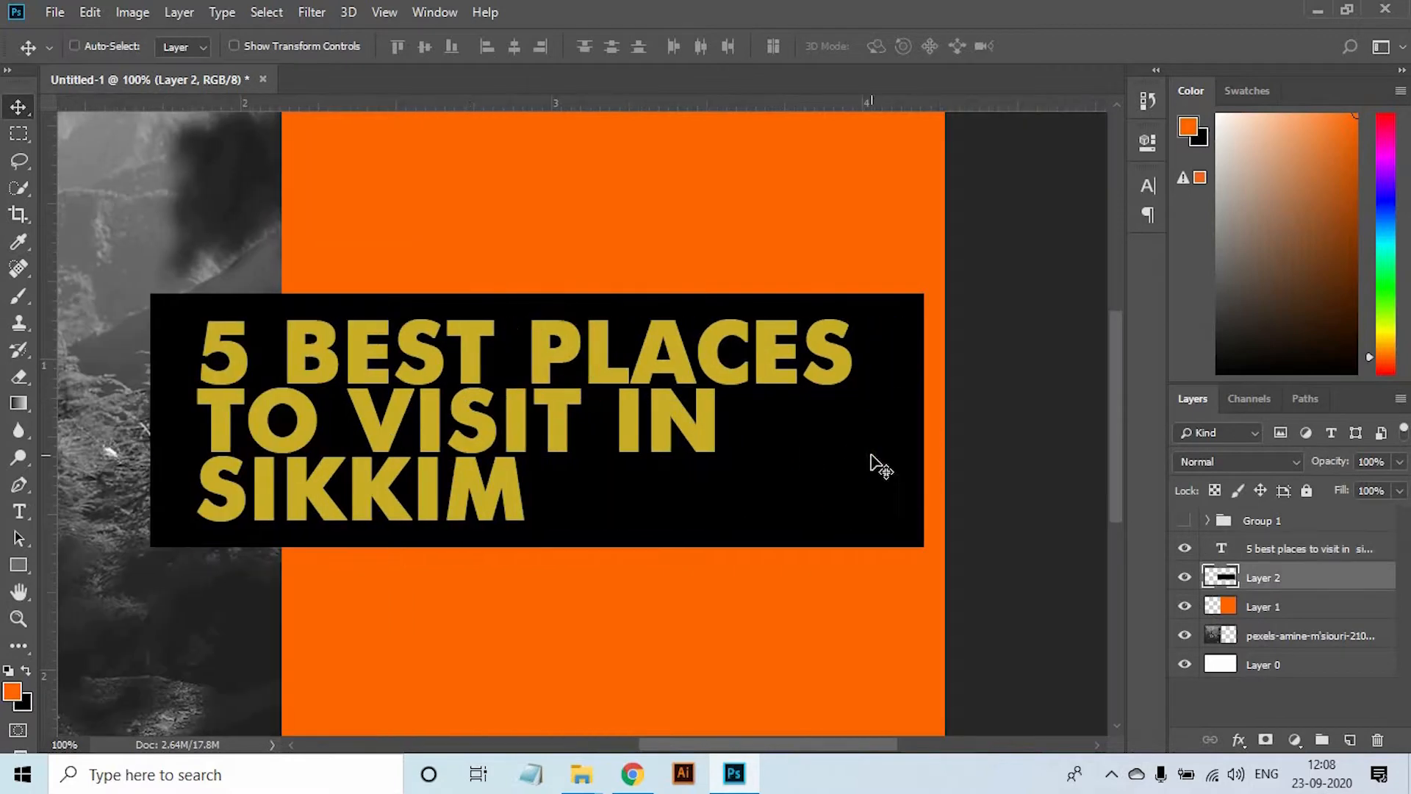
key(ctrl+t)
drag(924, 421, 879, 419)
key(Return)
key(ctrl+0)
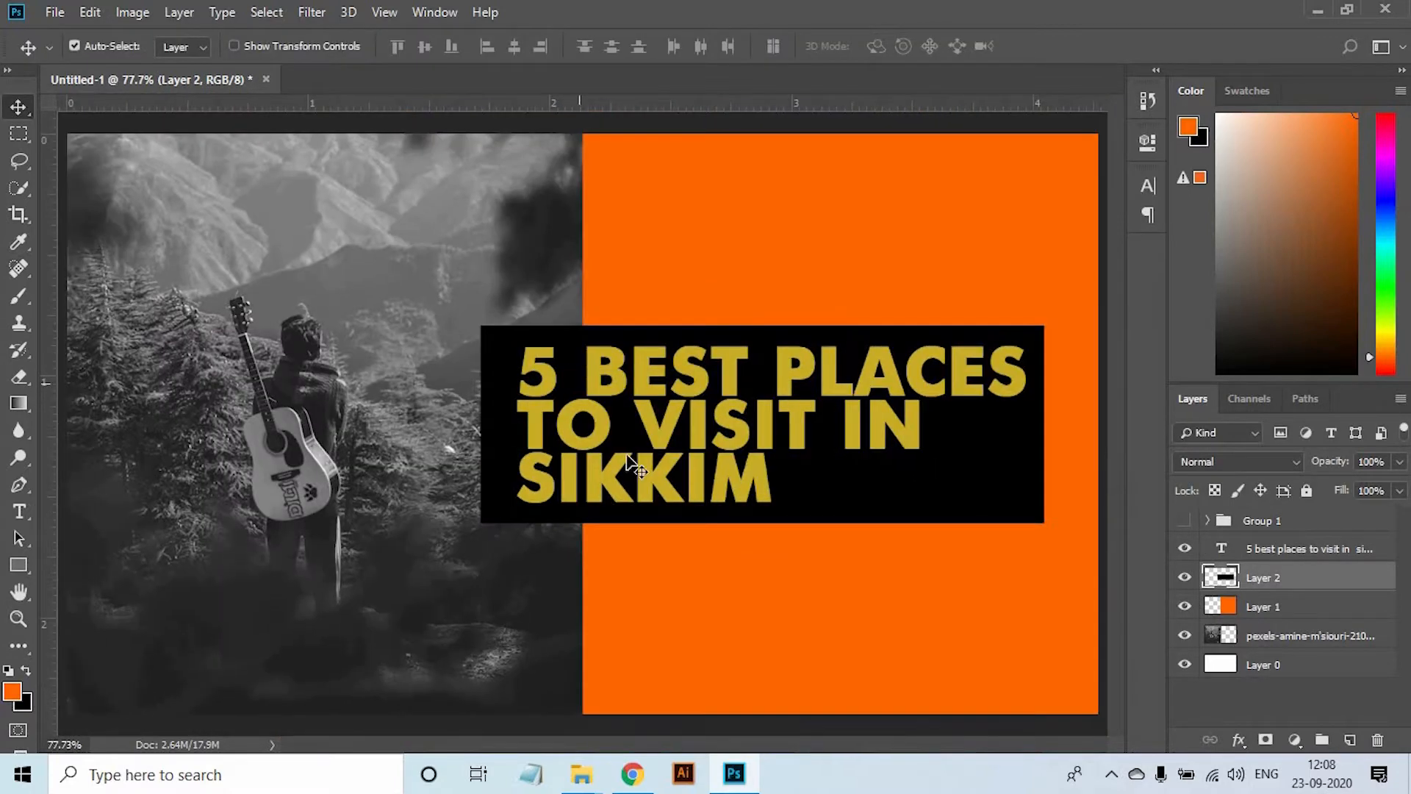
Recolour the title text white
click(659, 441)
click(1147, 185)
click(1084, 309)
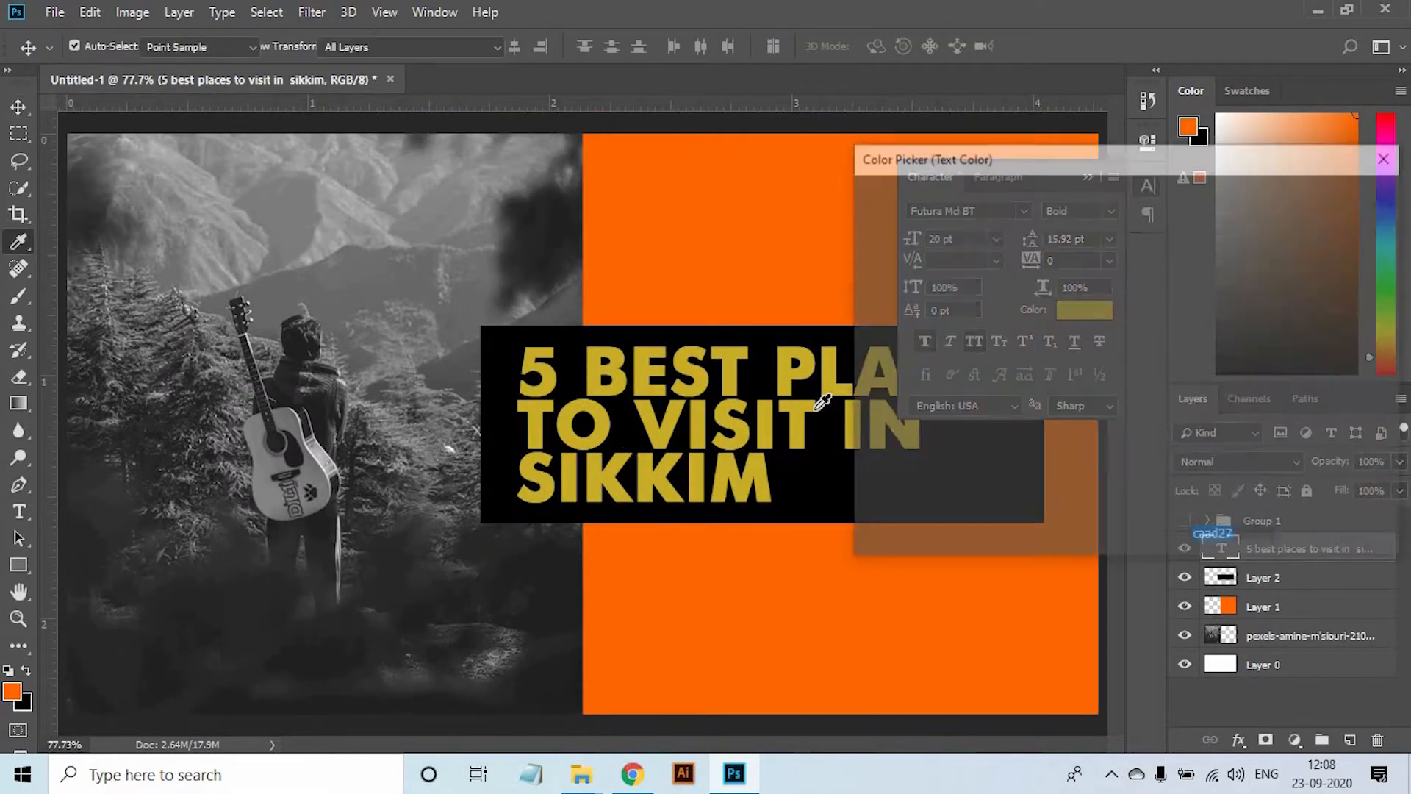
click(862, 207)
click(1306, 201)
key(ctrl+minus)
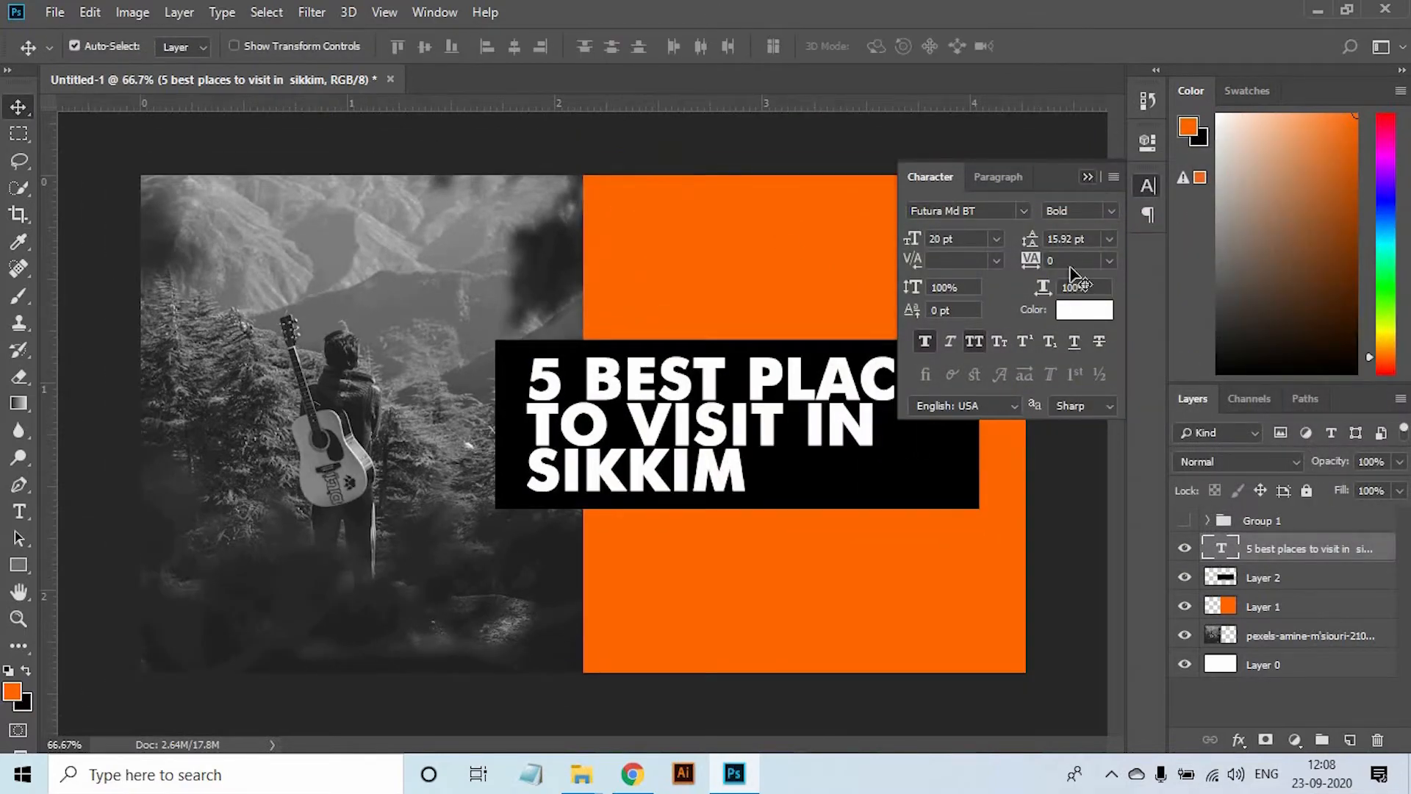
Duplicate the title below the black box and replace the copy's text with "TOUR GUIDE"
key(t)
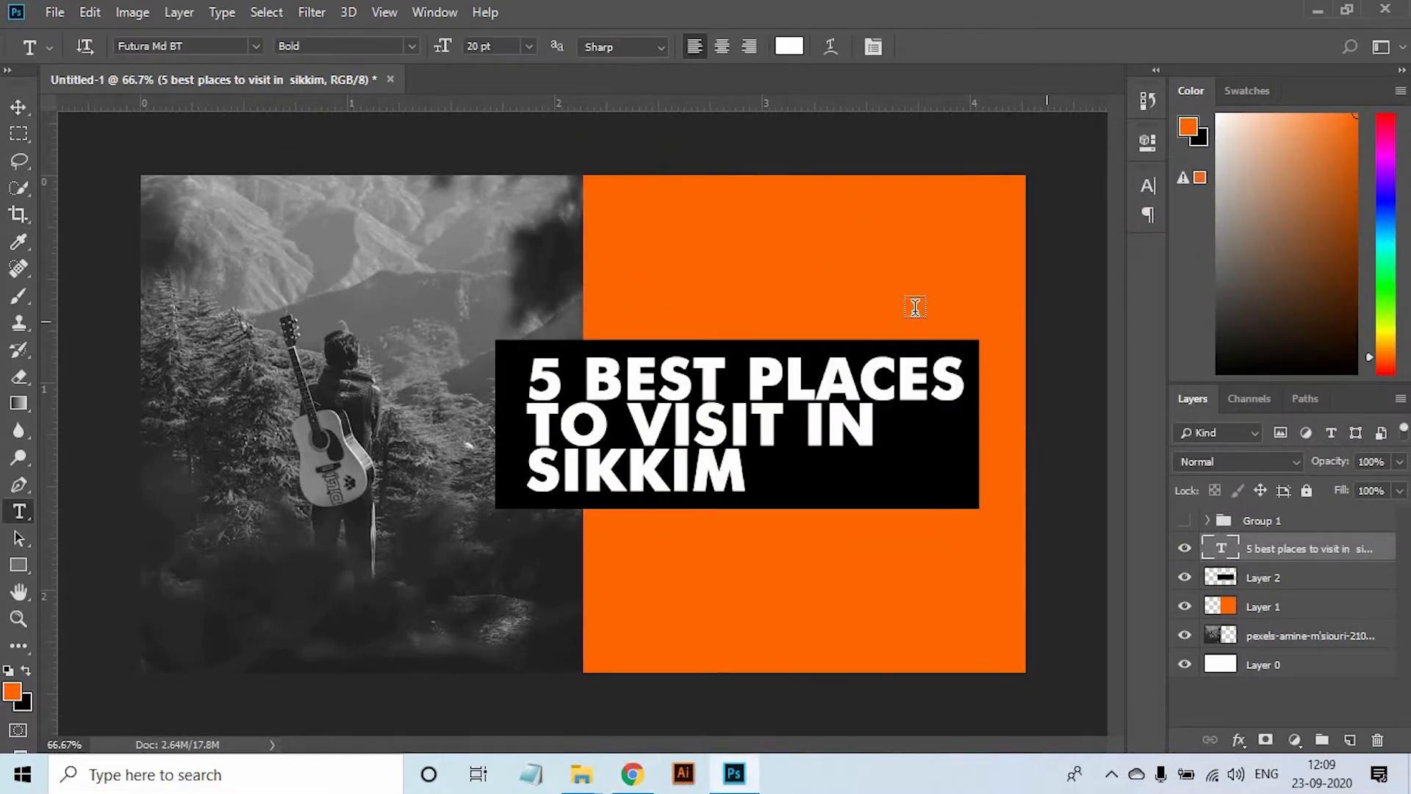
key(ctrl+plus)
drag(718, 378, 704, 631)
click(708, 531)
key(ctrl+a)
text(tour guide)
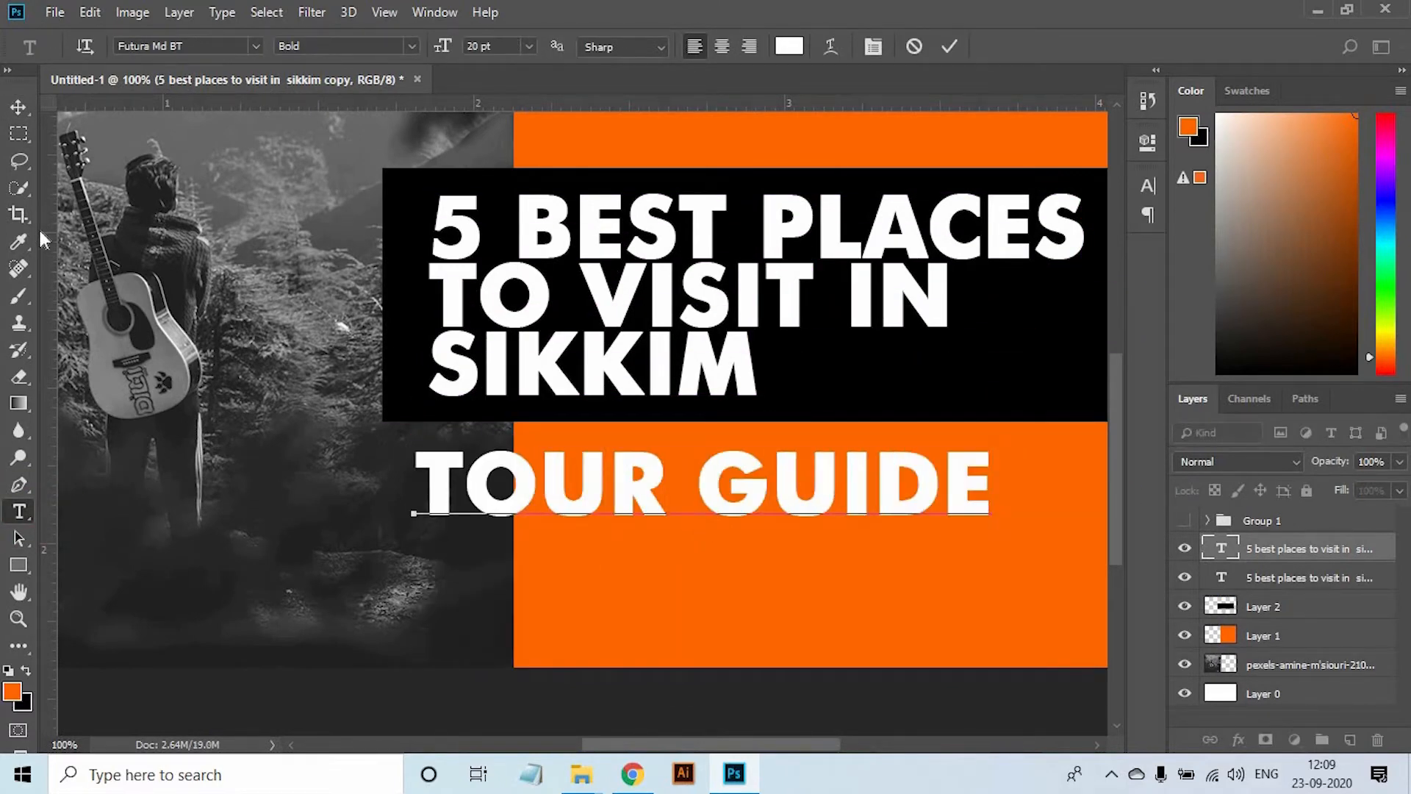
key(ctrl+0)
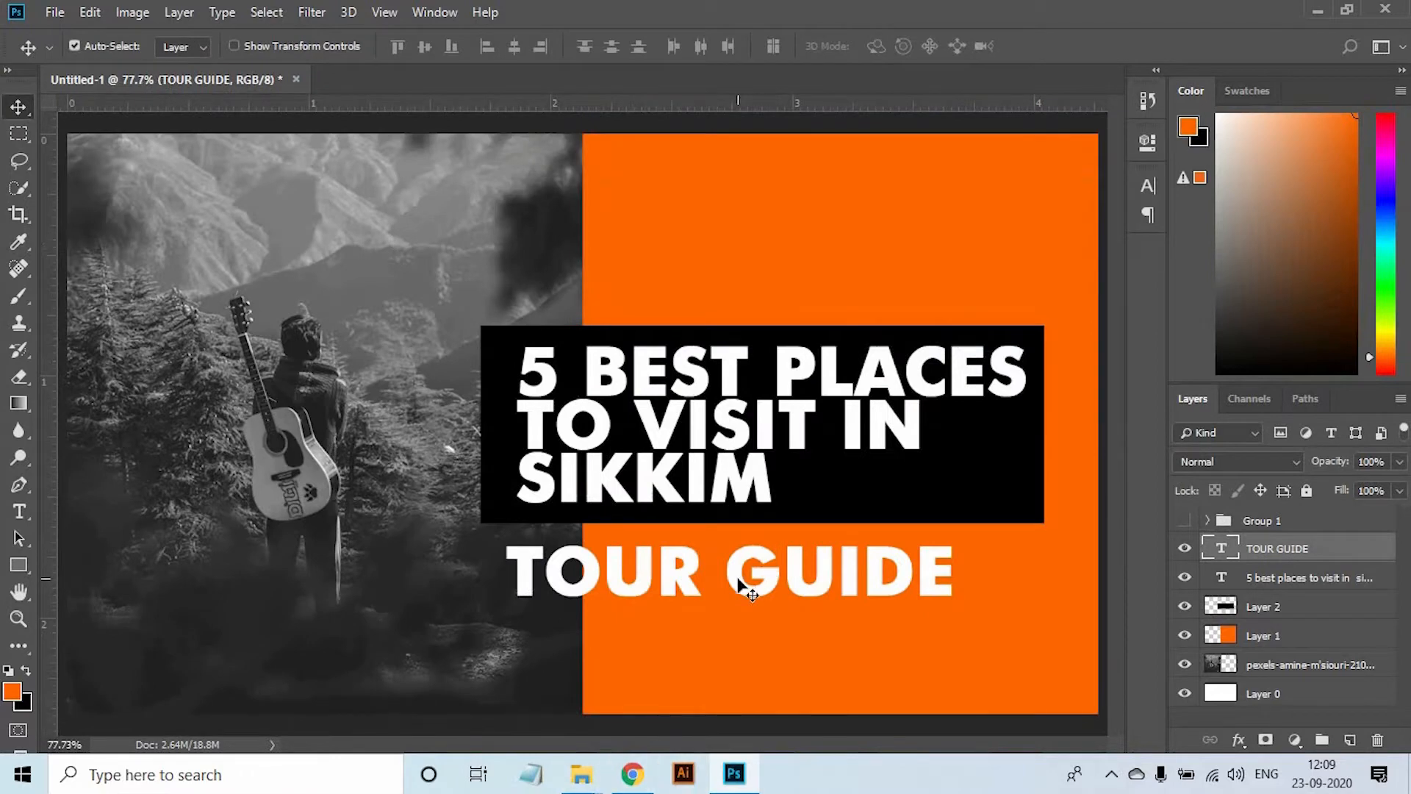
Set the TOUR GUIDE text to 15 pt and position it just beneath the black box
shift+click(829, 509)
click(515, 46)
click(882, 630)
click(929, 573)
click(1147, 186)
drag(900, 242, 875, 263)
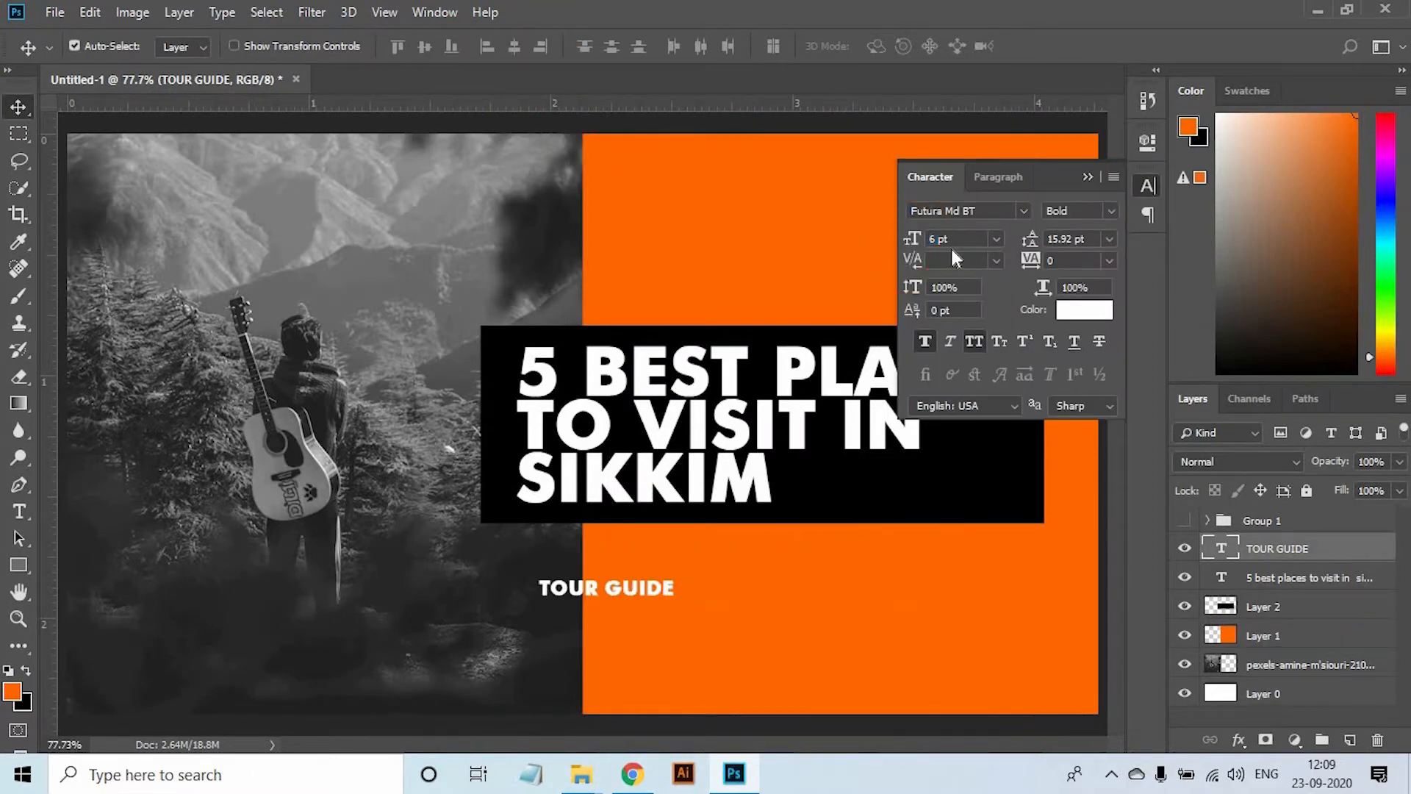
drag(689, 584, 762, 549)
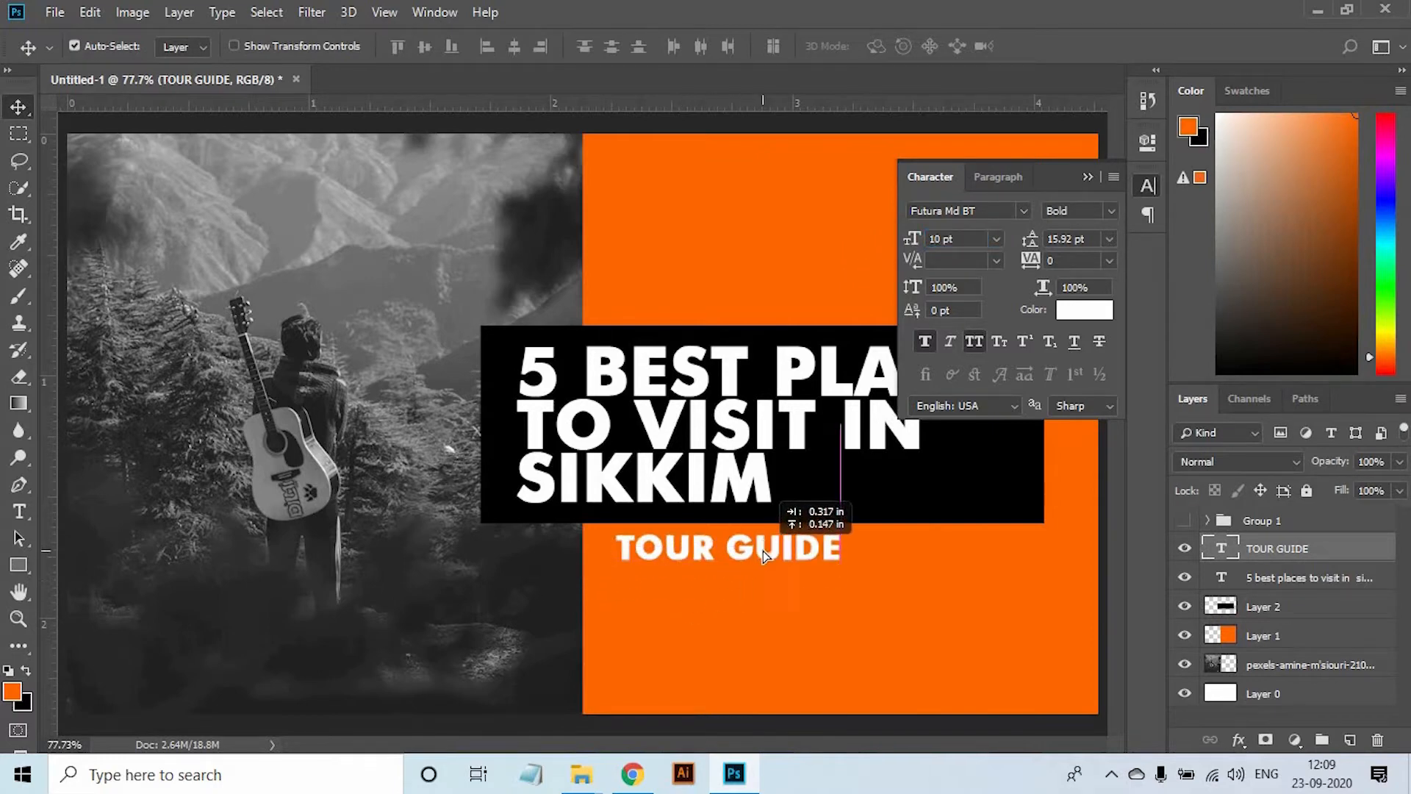
text(15)
key(Return)
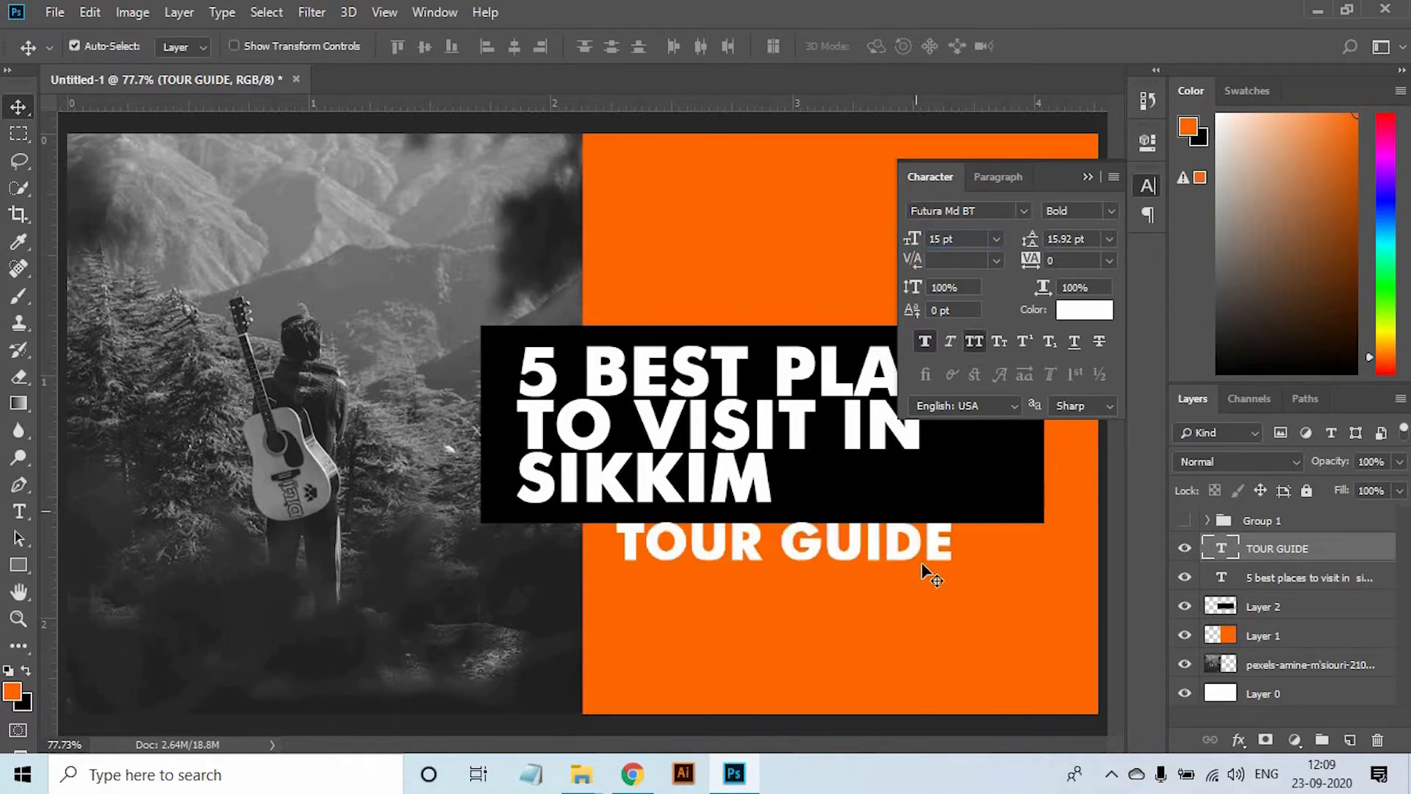
ctrl+click(925, 566)
drag(659, 537, 727, 566)
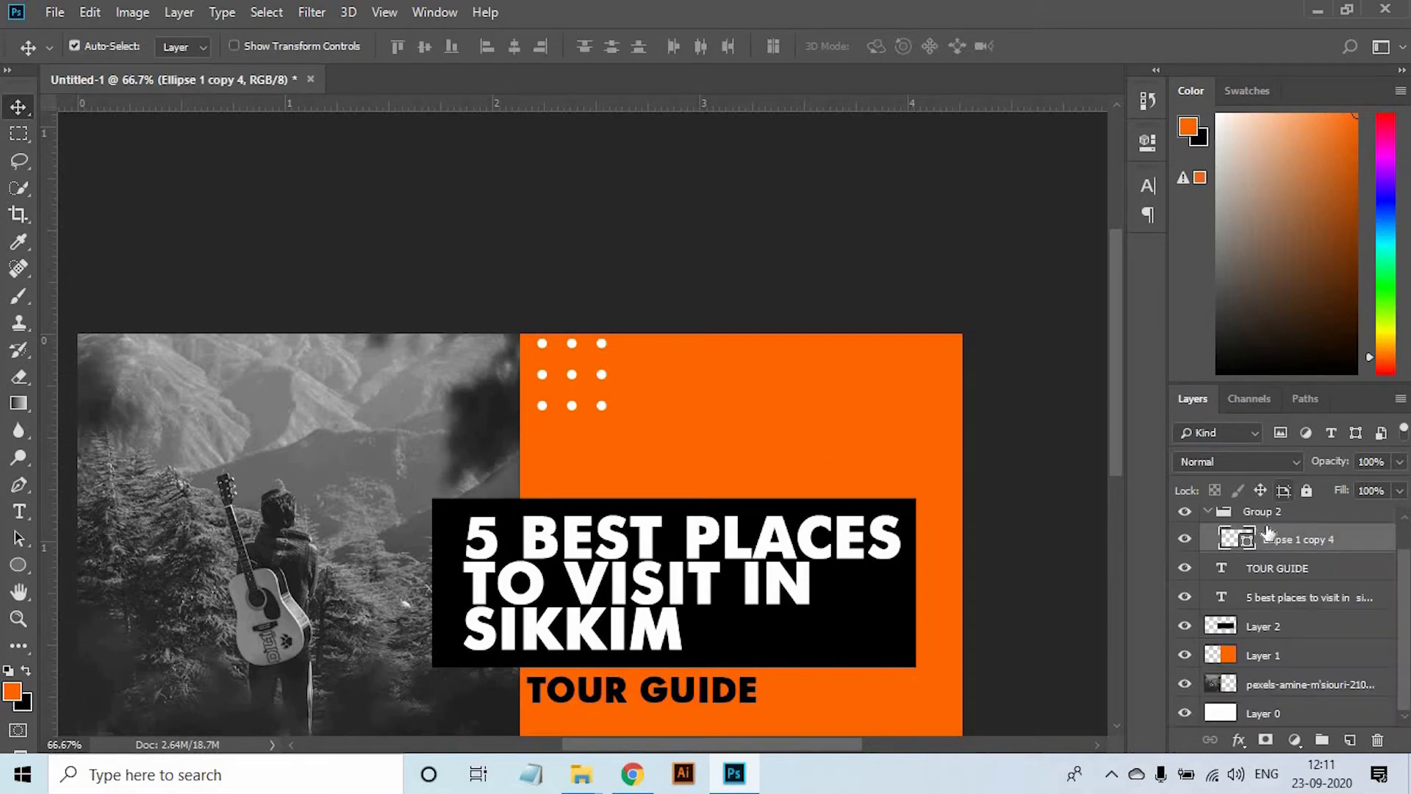
Take the dot grid's layer out of Group 2, remove the group and shift the dots about 0.05 in left
key(Delete)
key(ctrl+z)
drag(1229, 540, 1378, 740)
ctrl+click(577, 389)
drag(577, 369, 561, 369)
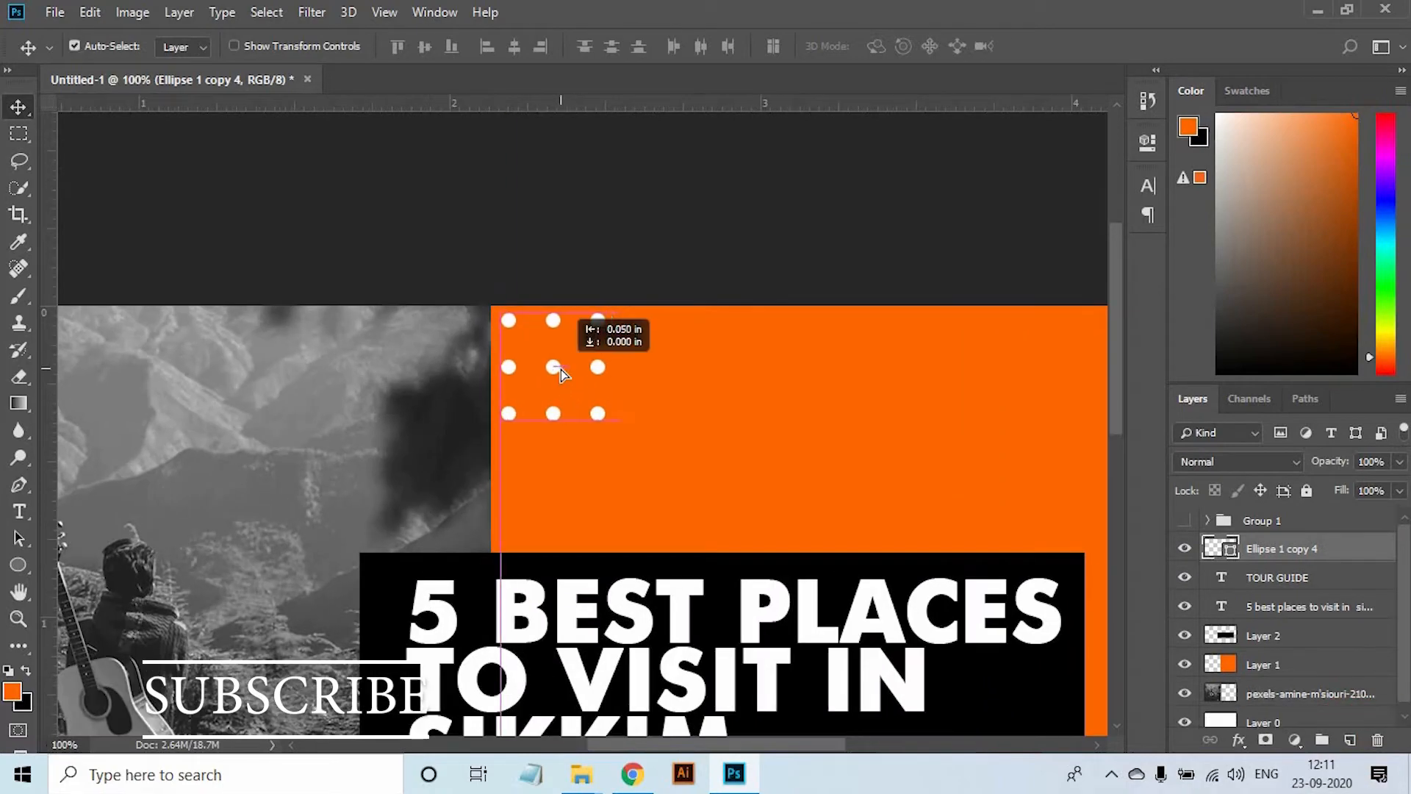
Place a copy of the dot grid in the bottom-right corner of the orange half
key(ctrl+minus)
key(ctrl+minus)
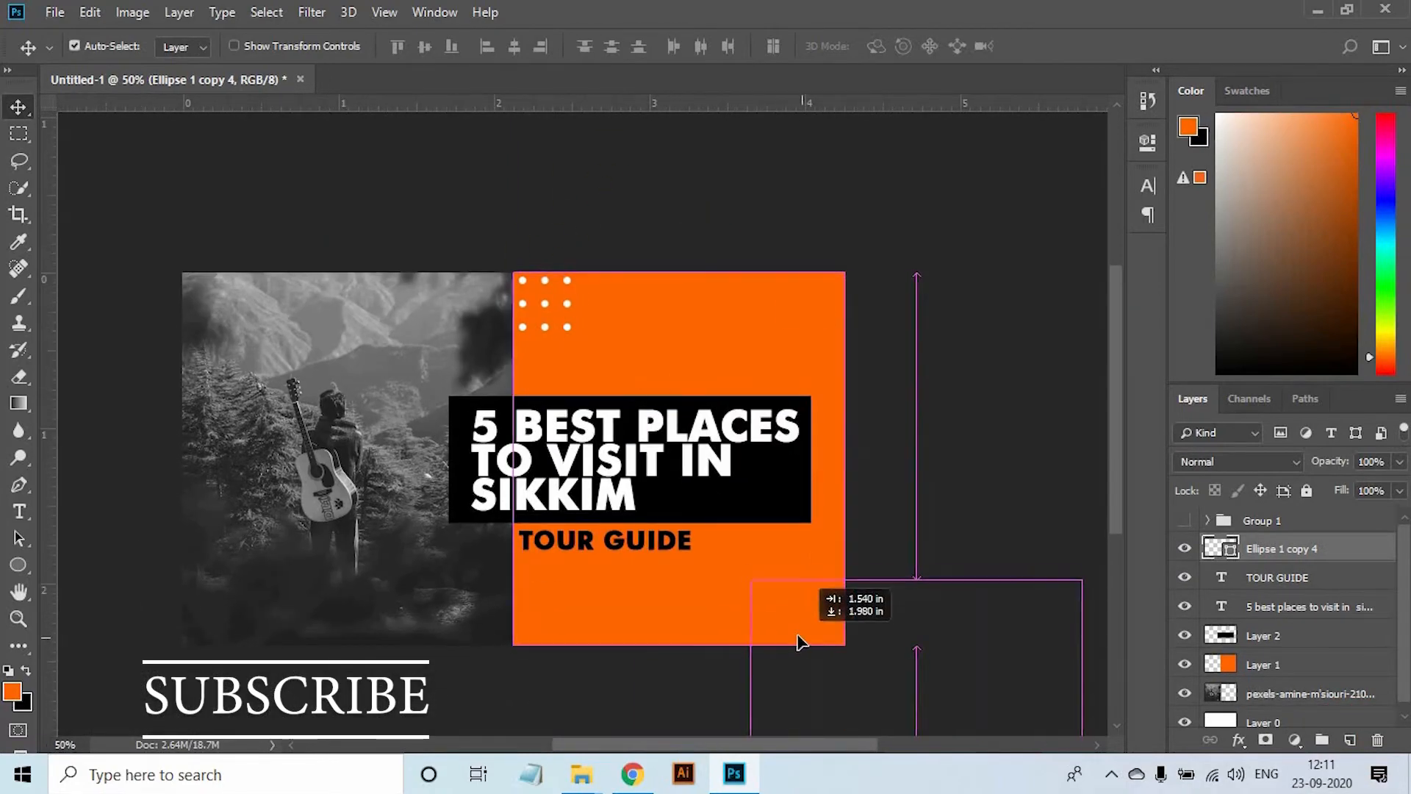
drag(798, 635, 798, 635)
key(ctrl+z)
drag(545, 325, 798, 640)
Try to enlarge the copied dot grid to 184% width and 161.54% height
key(ctrl+t)
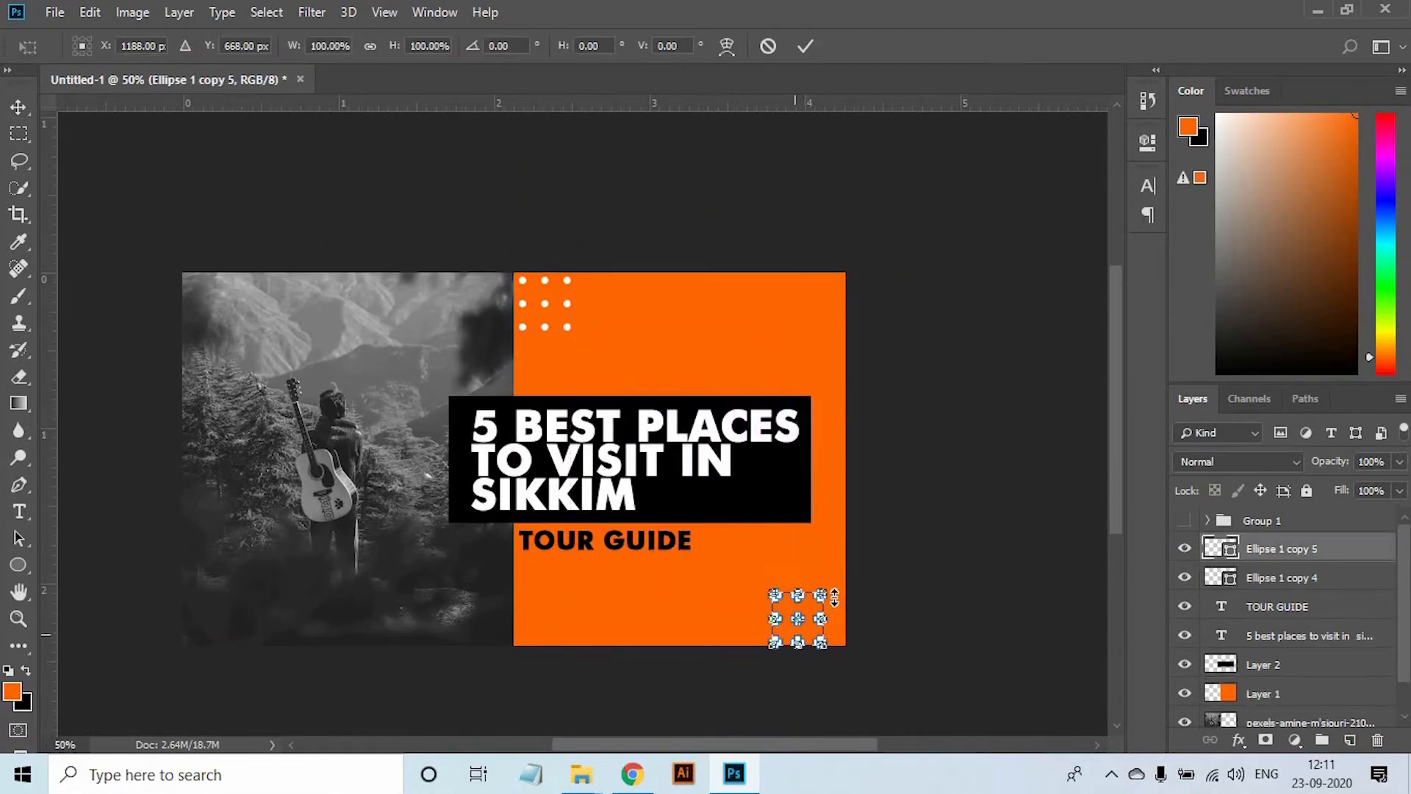
drag(835, 597, 852, 572)
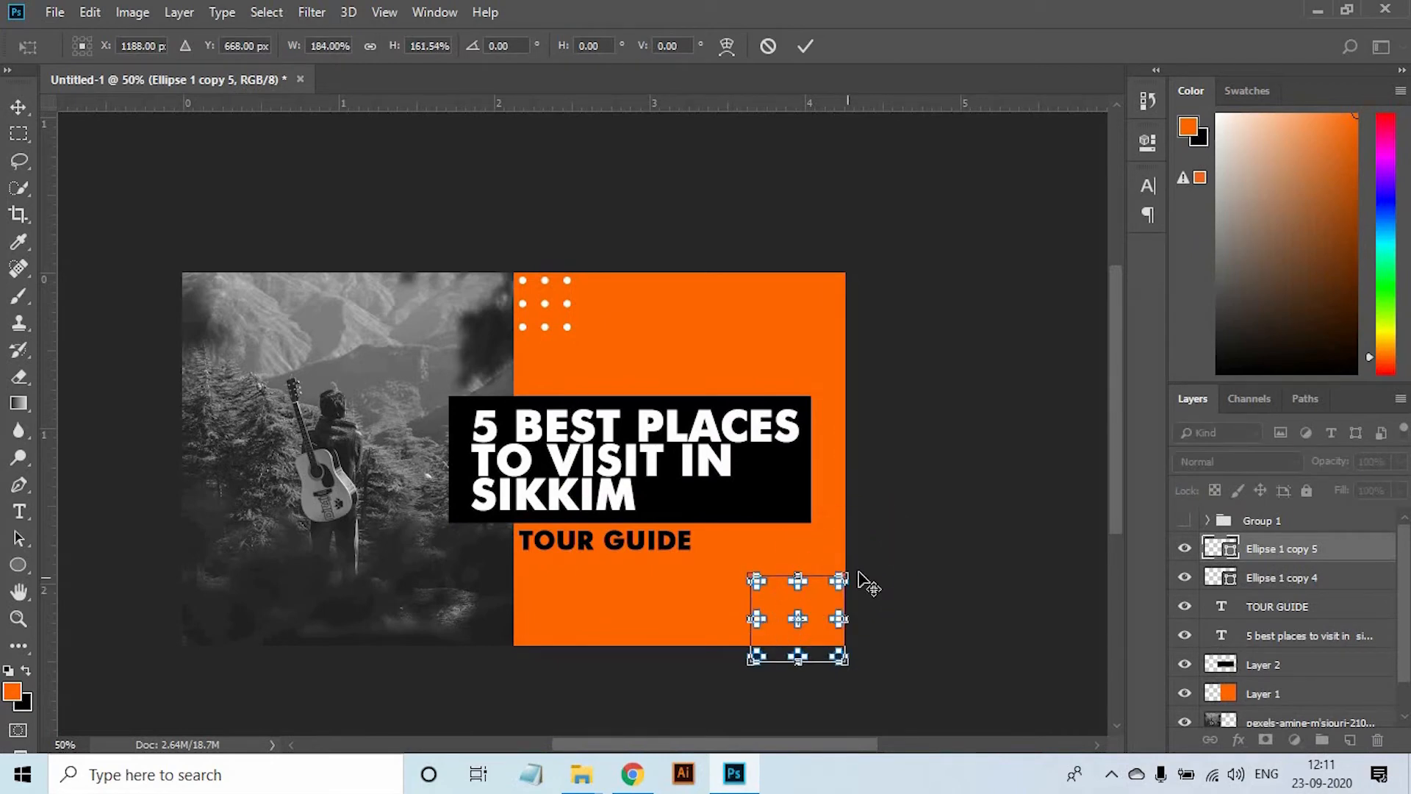
key(Return)
key(ctrl+plus)
ctrl+click(975, 638)
key(ctrl+z)
key(ctrl+t)
click(673, 317)
Enlarge the copied dot grid proportionally and move it down so its last row runs off the canvas's bottom edge
key(ctrl+t)
drag(1007, 593, 1027, 567)
key(Return)
key(ctrl+minus)
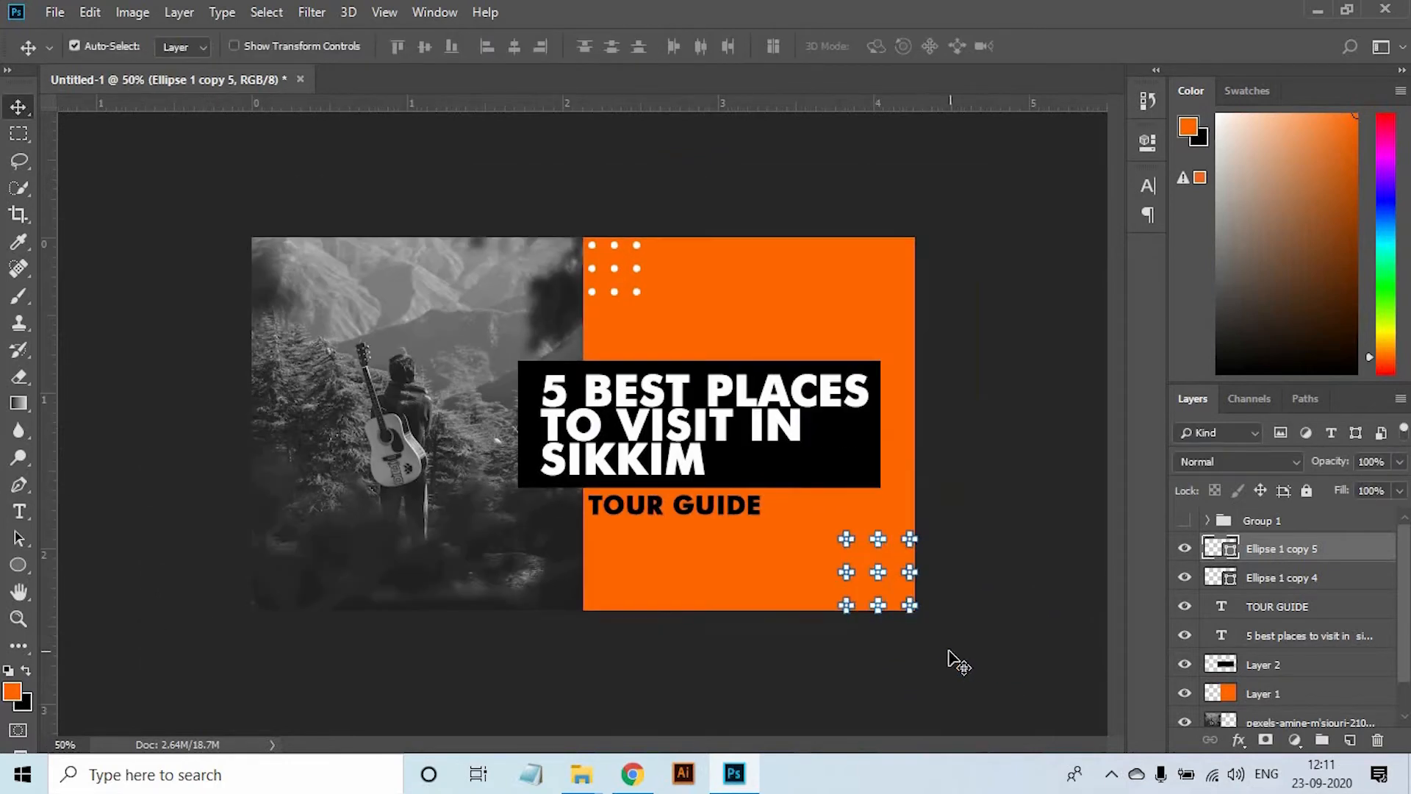
drag(916, 617, 914, 632)
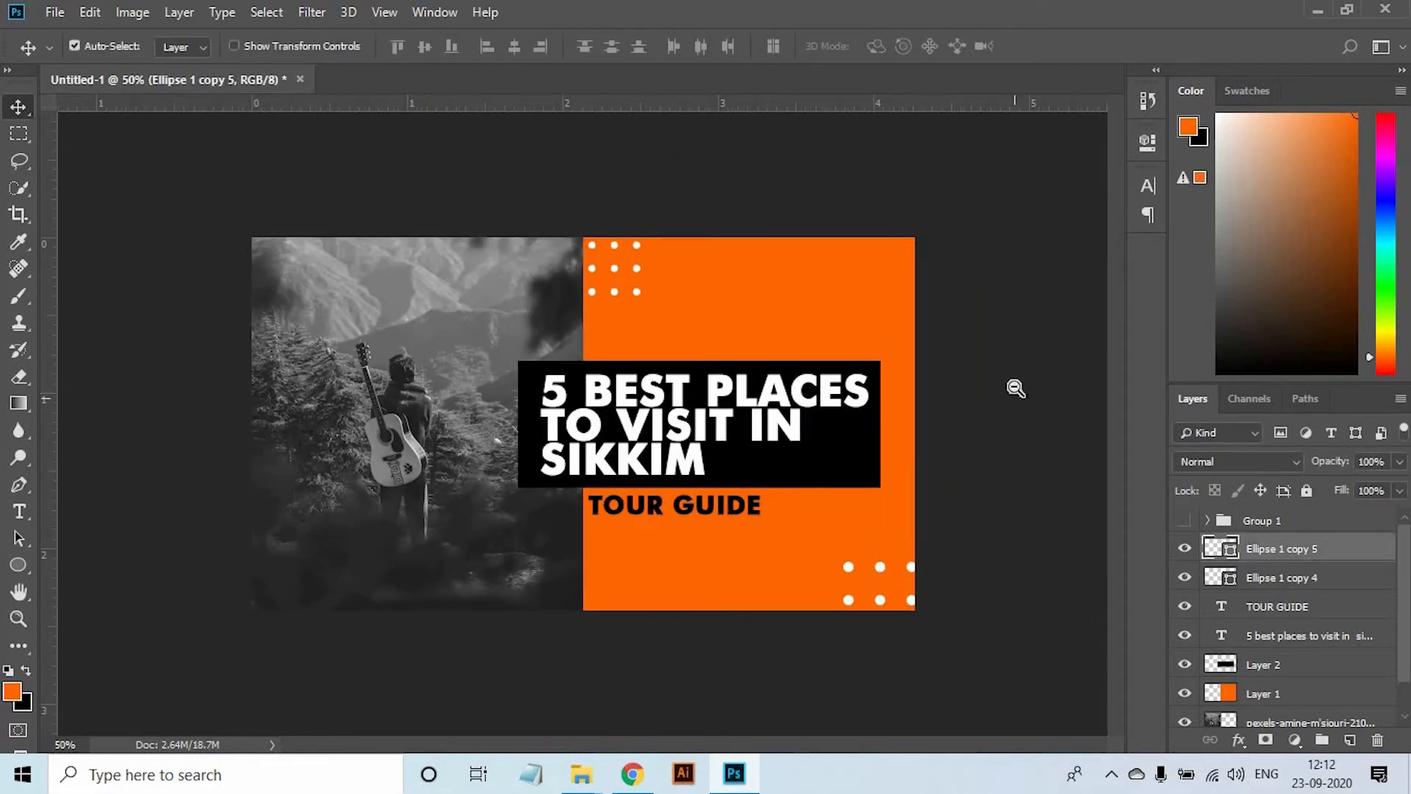
Draw a white vertical bar about 13 × 138 px above the black box and round its corners to 6.5 px
key(ctrl+0)
right_click(28, 569)
click(100, 564)
alt+click(768, 292)
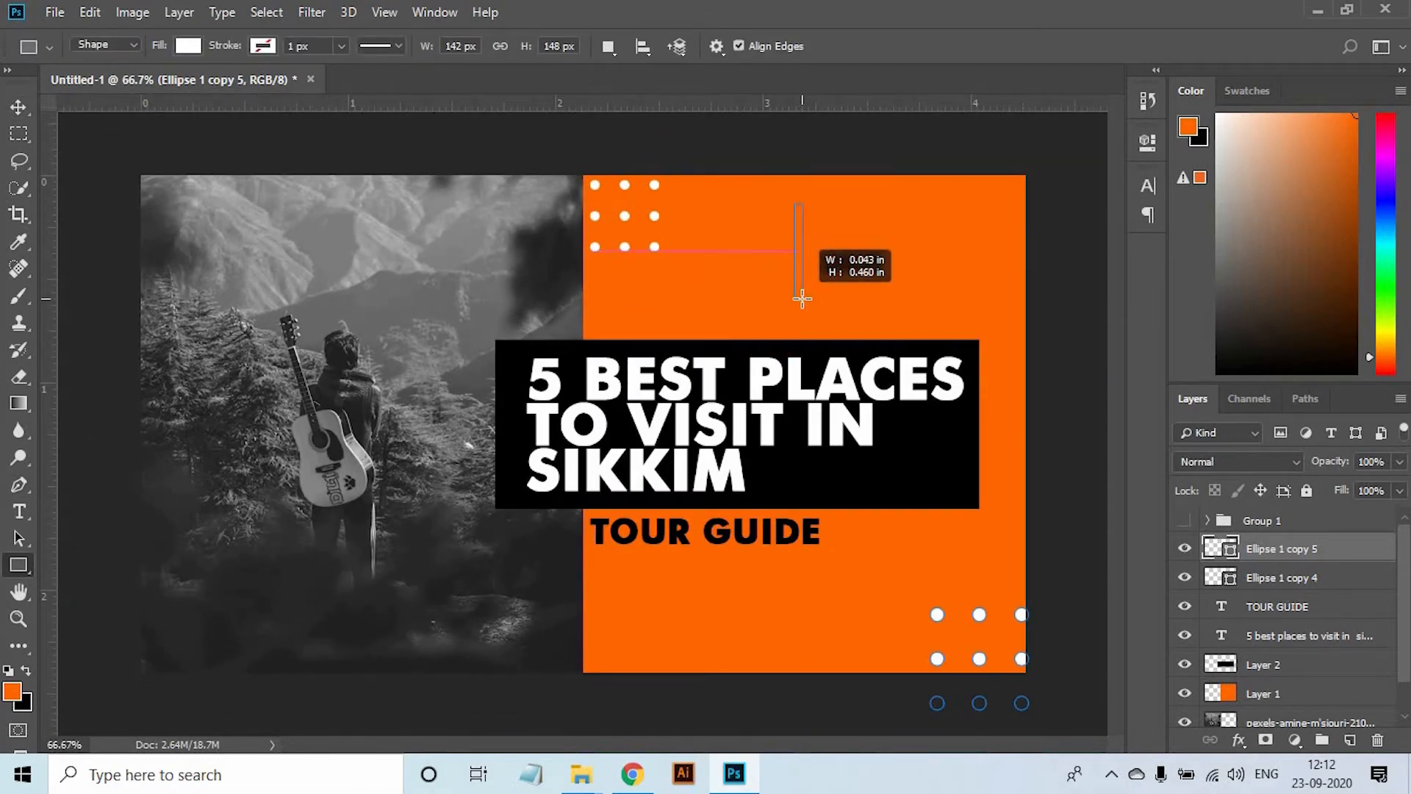
drag(802, 298, 802, 299)
drag(990, 355, 1029, 355)
Duplicate the white bar and rotate the copy 90° so the two bars form a plus sign
key(v)
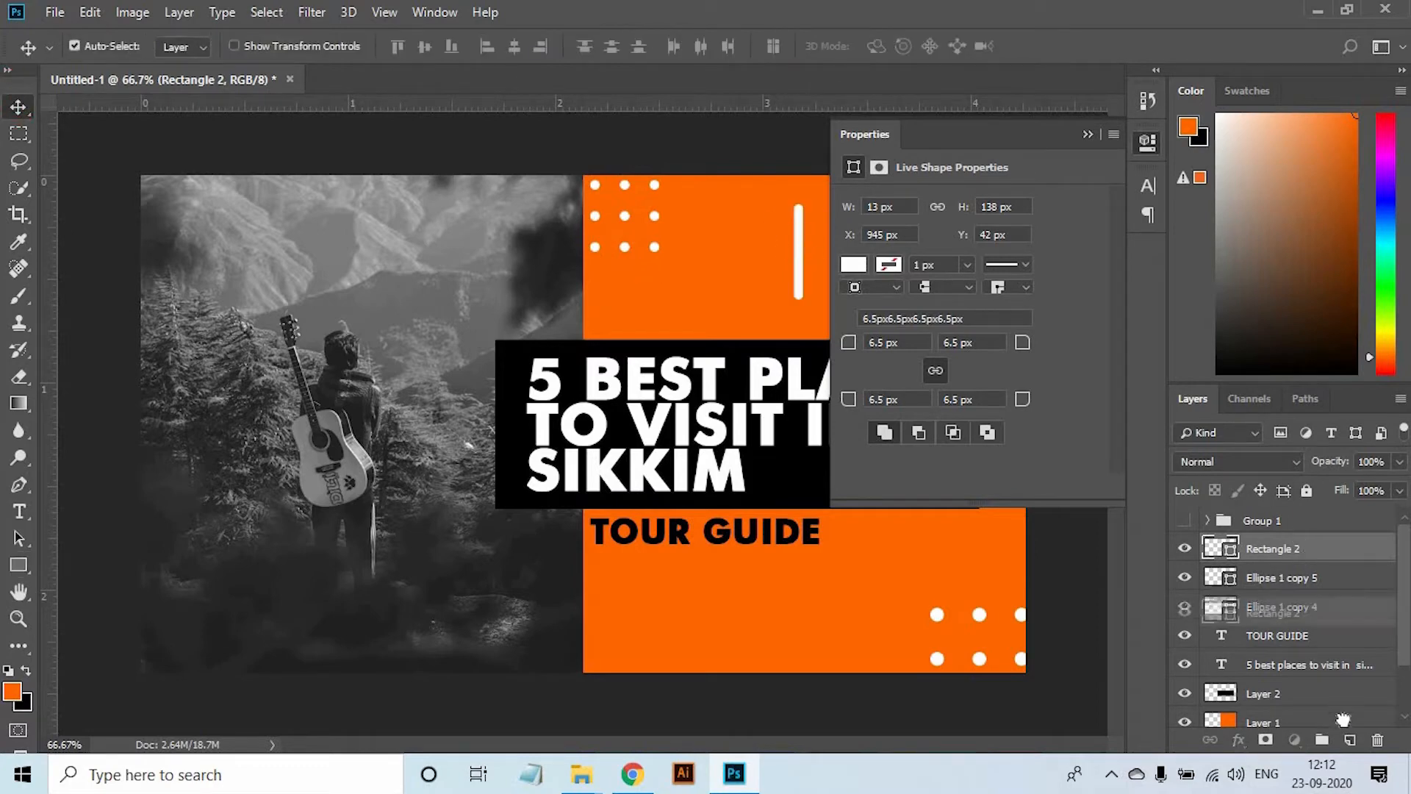
key(ctrl+j)
key(ctrl+t)
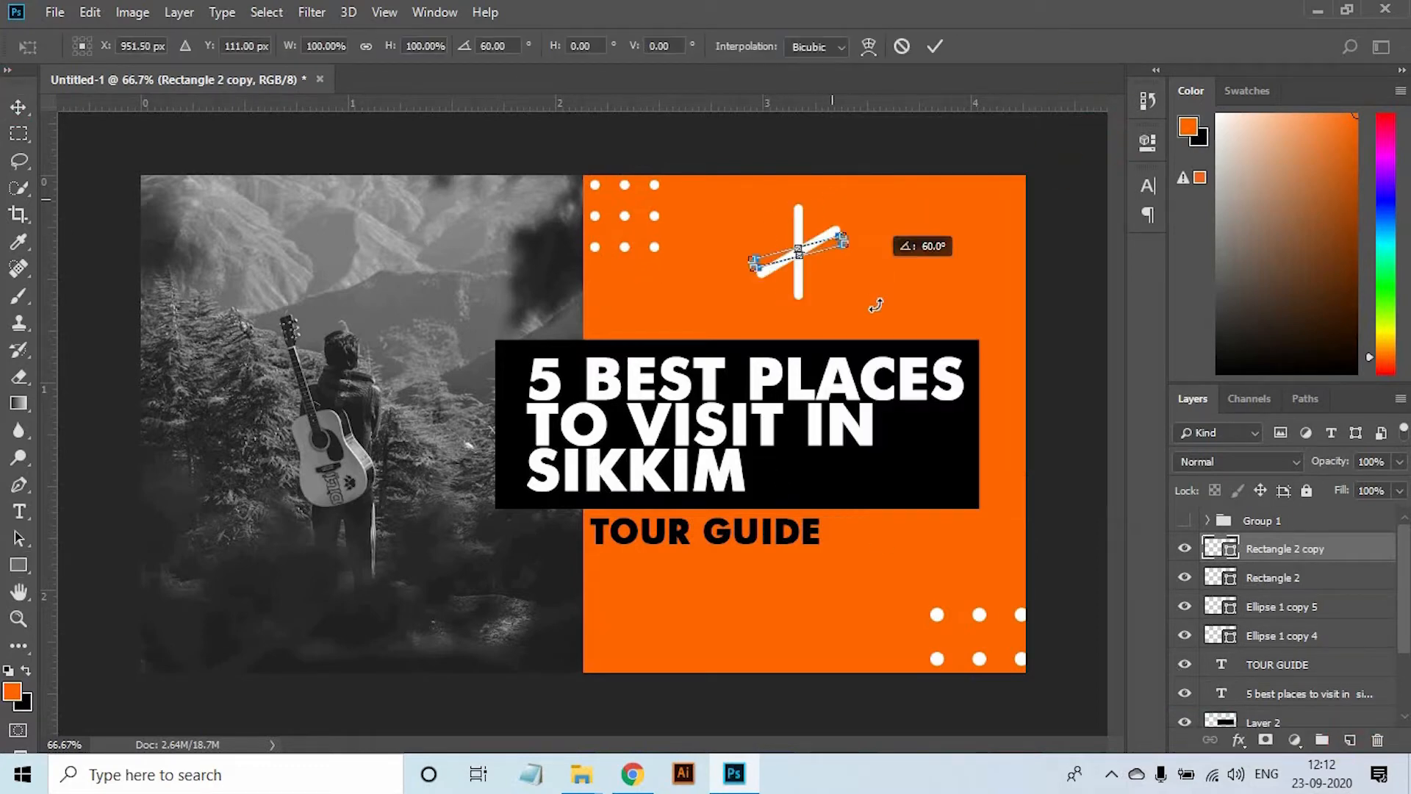
key(Return)
Merge the two crossed bars into one shape layer and hide the rulers
shift+click(1215, 567)
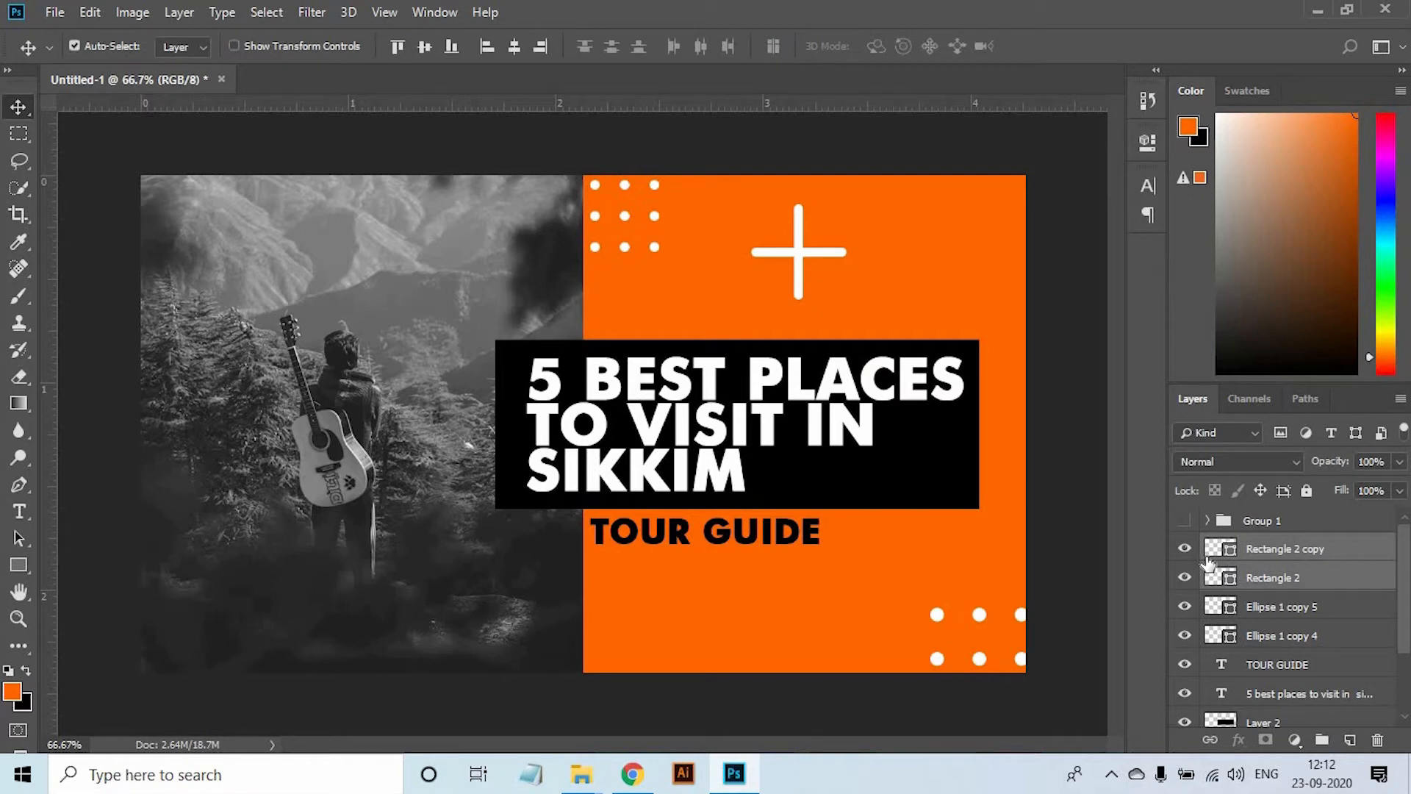
key(ctrl+e)
key(ctrl+r)
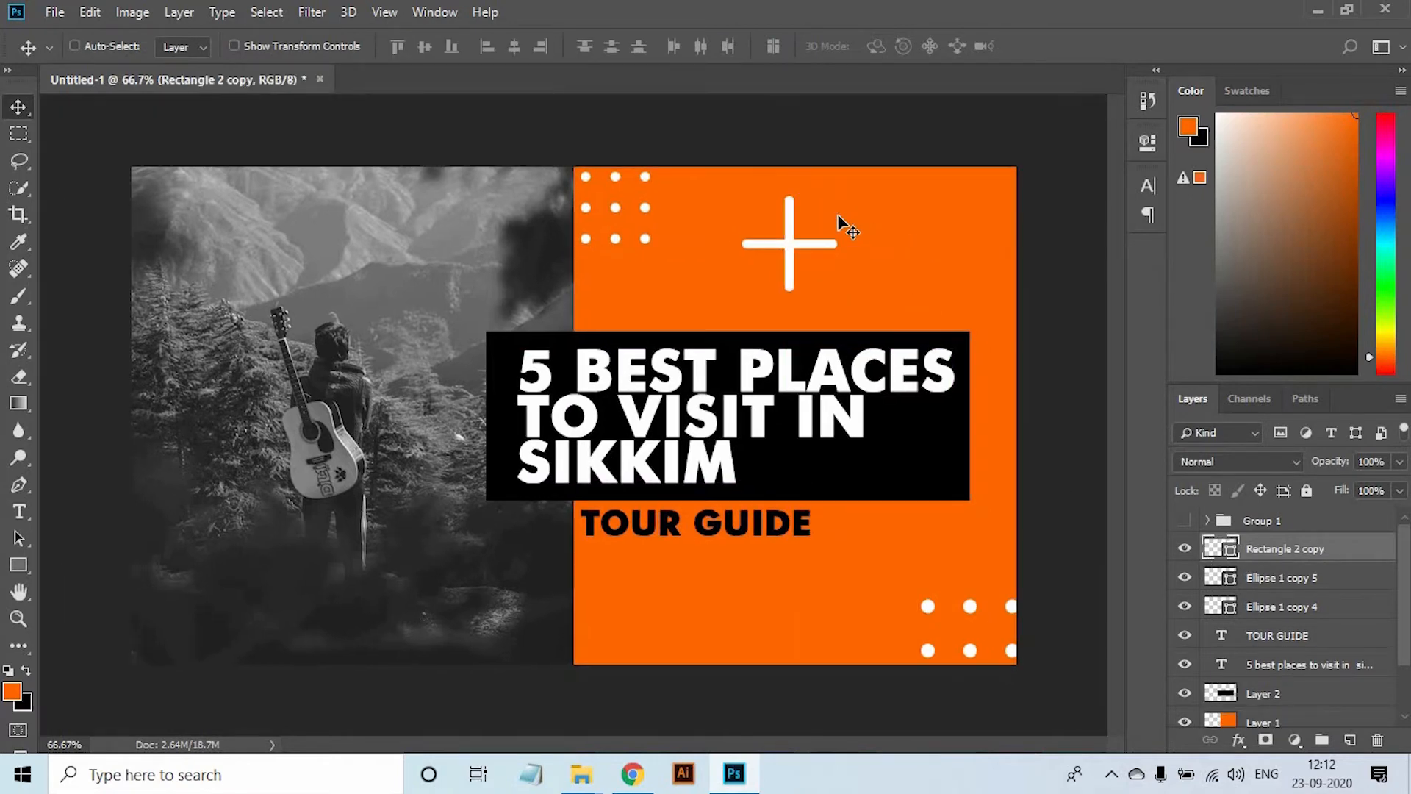
Shrink the plus sign proportionally and place it just beyond the black box's top-right corner
key(ctrl+t)
drag(837, 197, 812, 301)
key(ctrl+z)
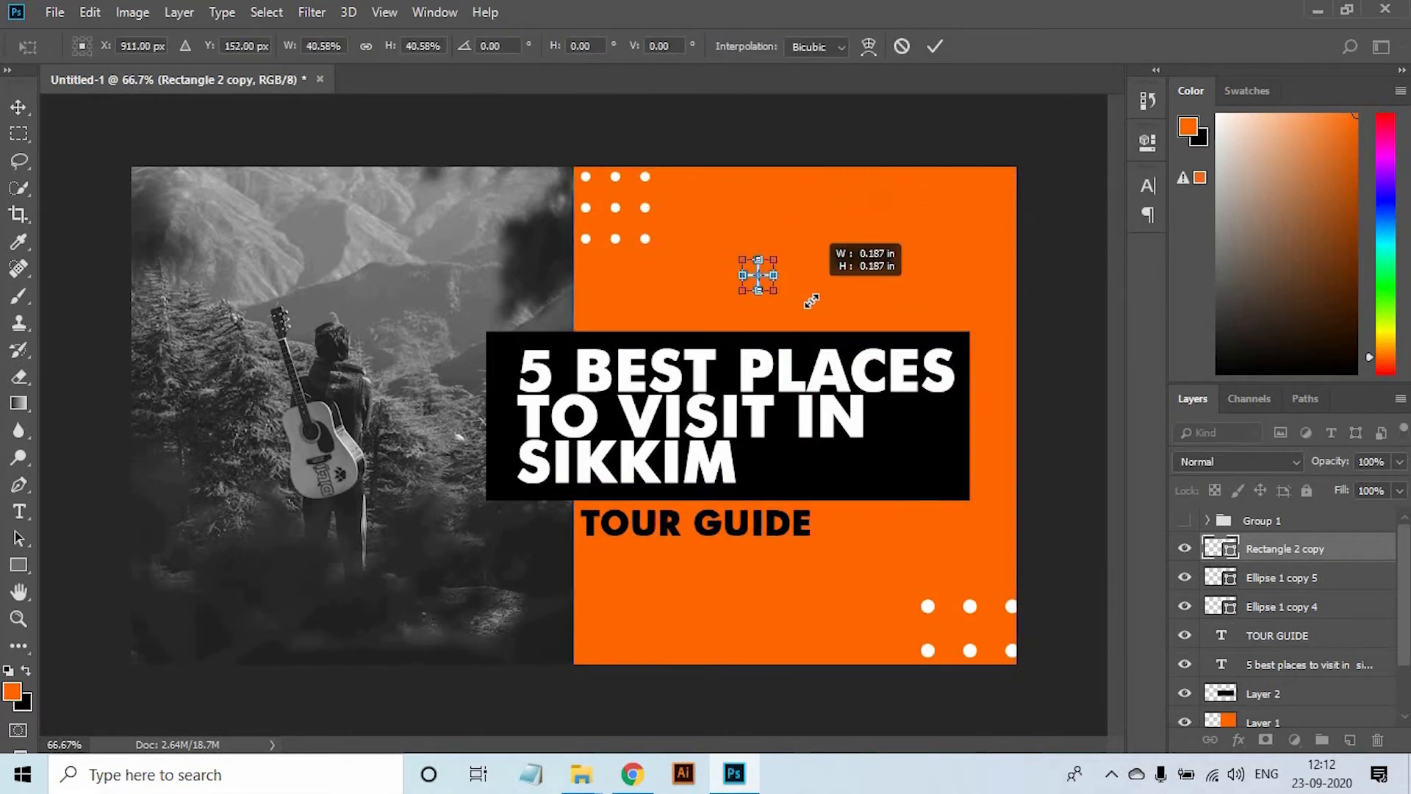
key(Return)
scroll(757, 294, up, 1)
drag(1096, 312, 1100, 338)
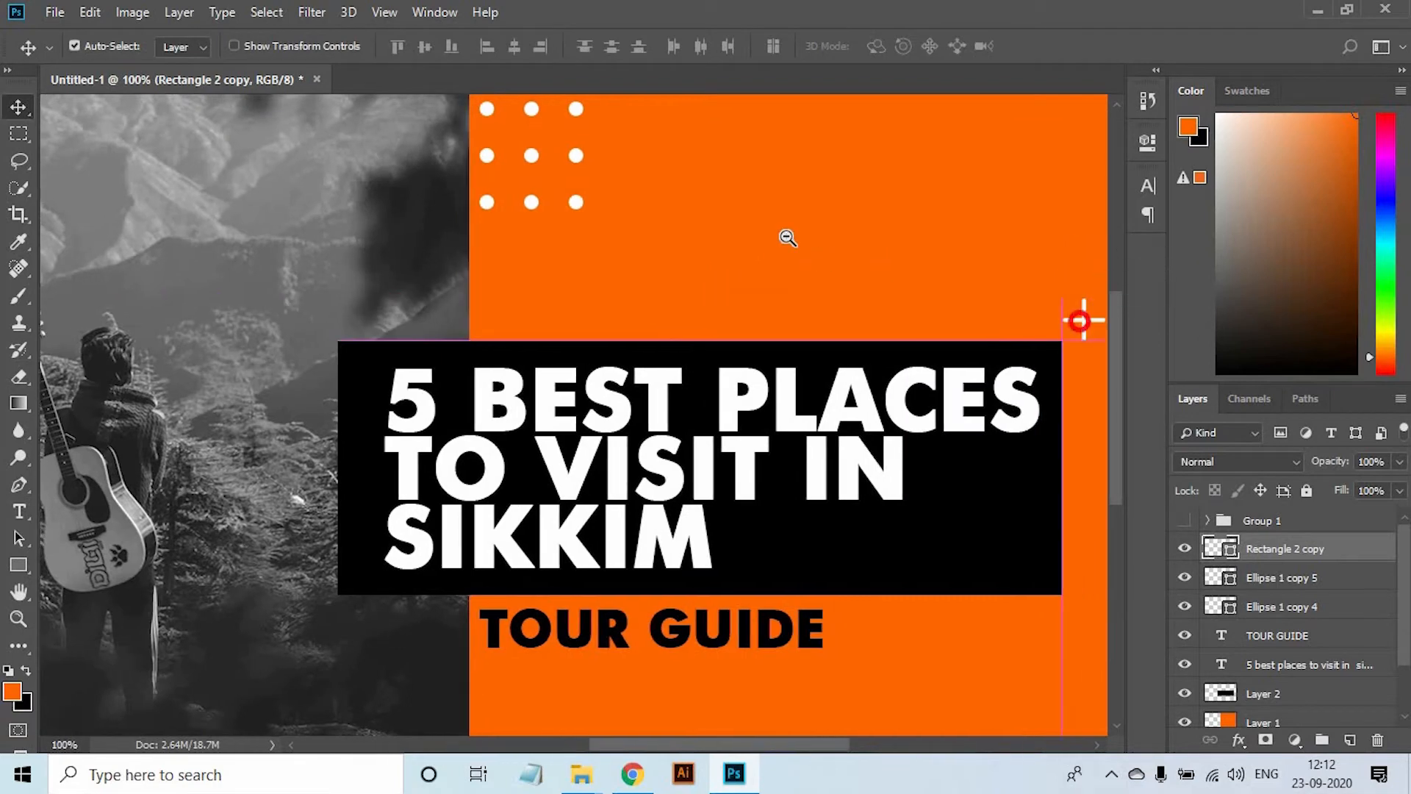
Place two copies of the small plus sign, one near the orange half's top edge and one in its bottom-left corner
scroll(787, 237, down, 1)
drag(827, 526, 958, 373)
drag(875, 196, 770, 182)
click(577, 647)
ctrl+right_click(855, 229)
click(882, 239)
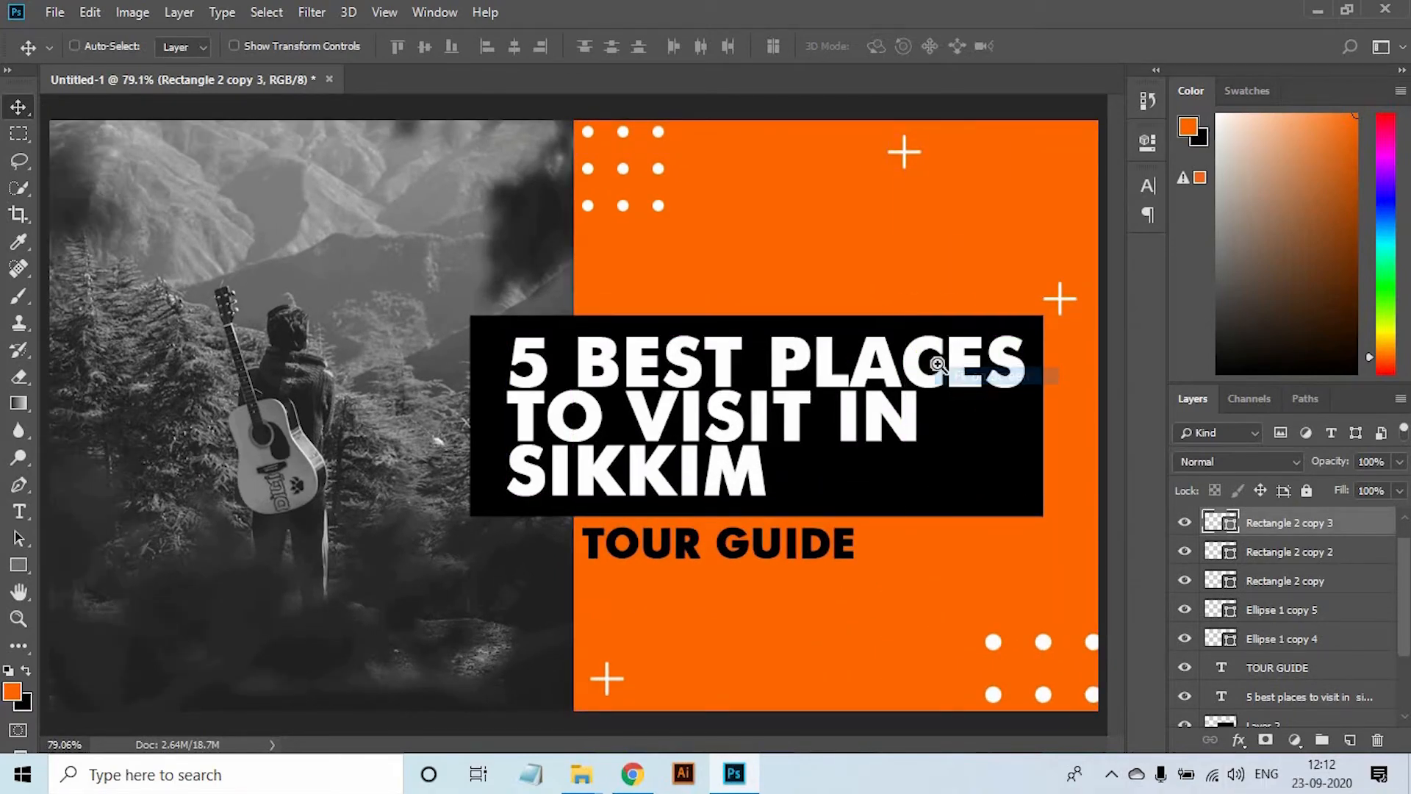
key(f)
key(f)
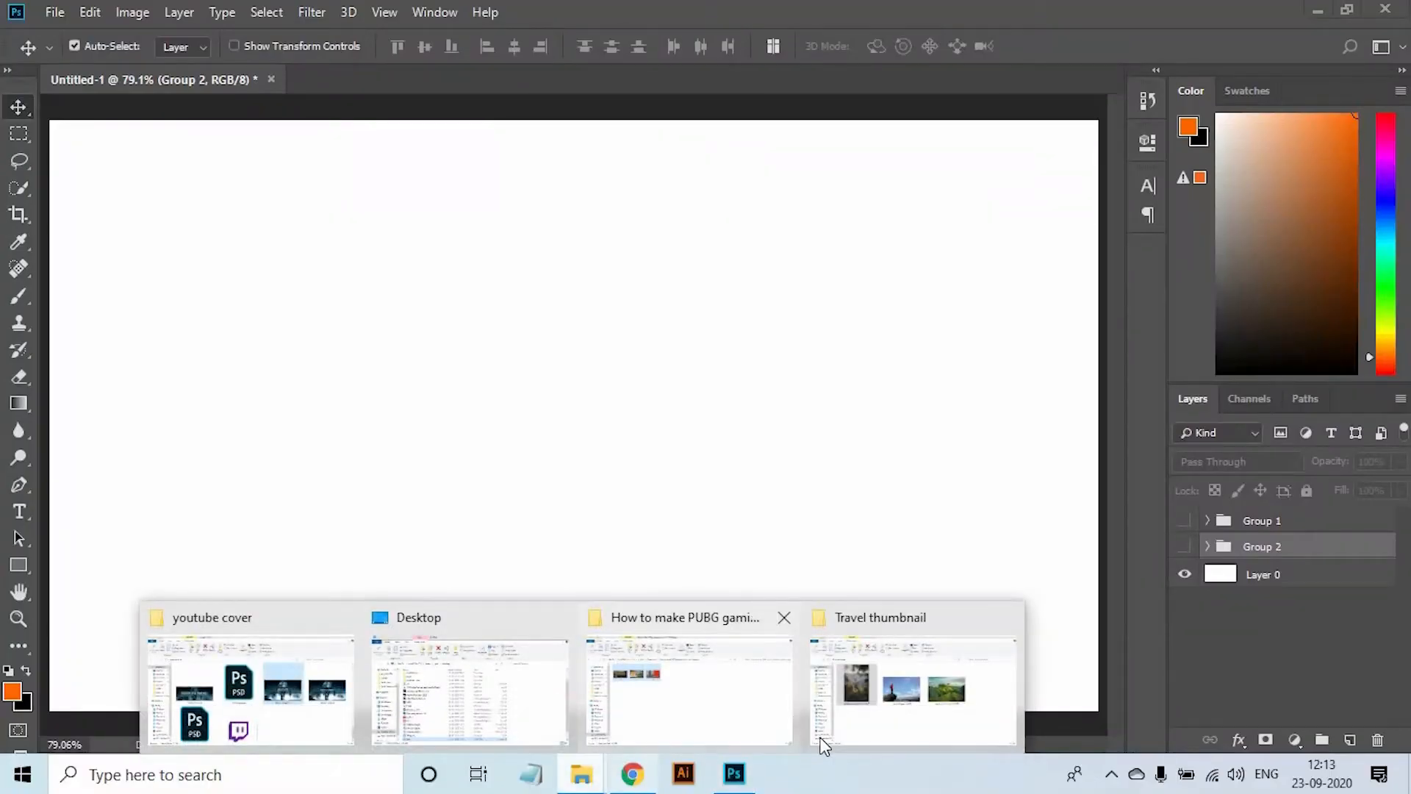
Place the pexels-pixabay-372098 hiker photo from the Travel thumbnail folder onto the canvas
click(904, 668)
click(668, 473)
drag(616, 384, 630, 284)
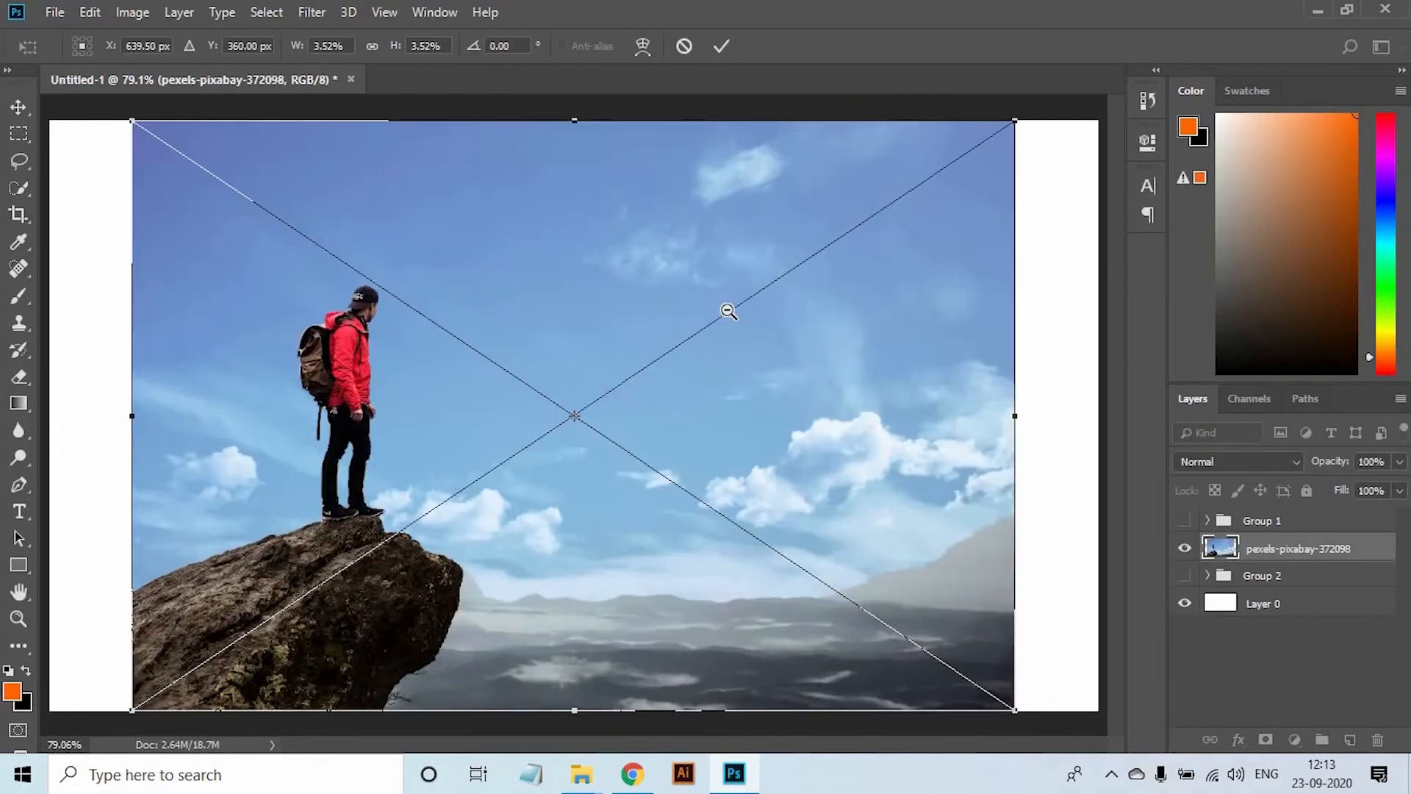
Enlarge the hiker photo to about 4.9% so it covers the canvas, and shift it up and to the right
key(ctrl+minus)
key(ctrl+minus)
drag(853, 229, 951, 173)
drag(727, 402, 730, 390)
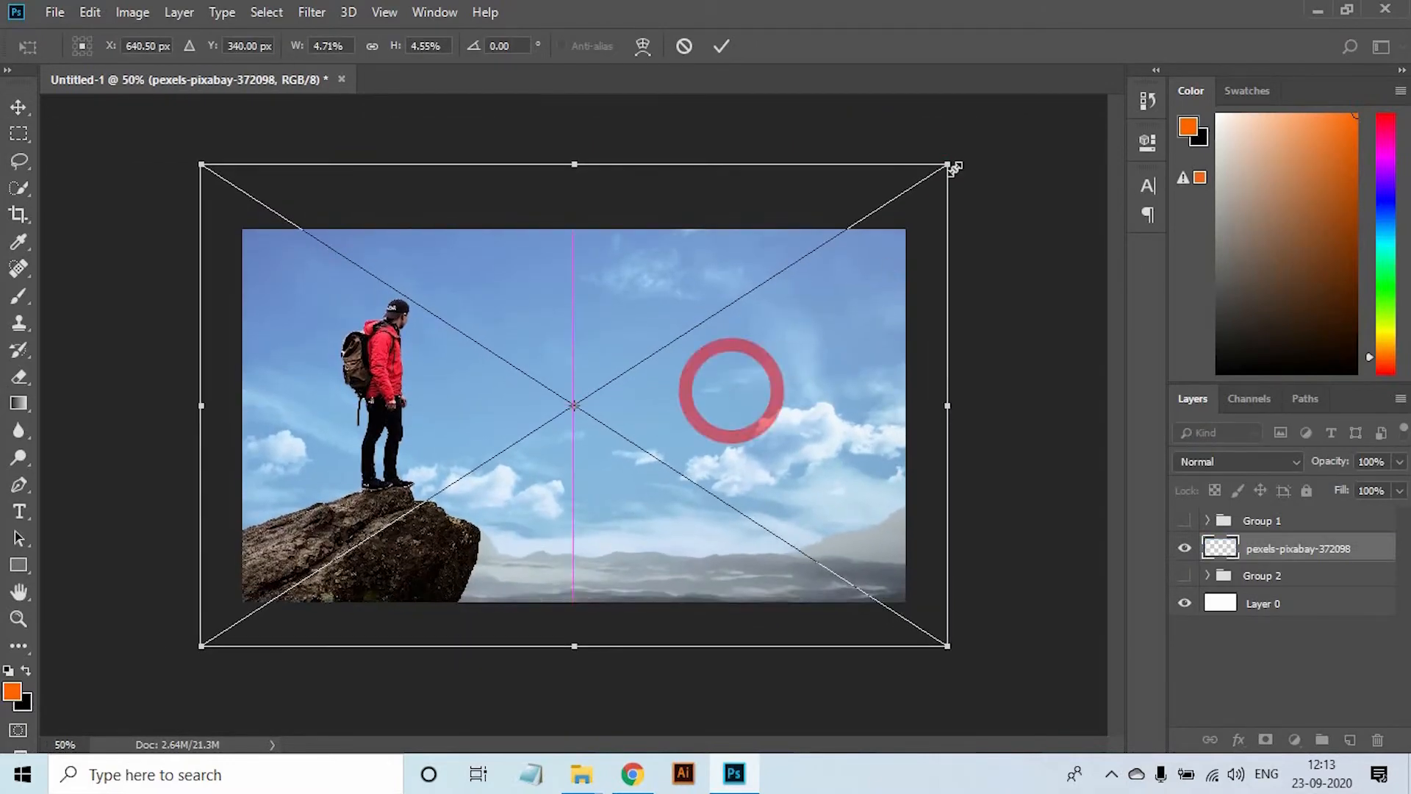
drag(949, 164, 977, 135)
drag(813, 368, 845, 333)
drag(1009, 100, 981, 119)
key(ctrl+z)
drag(748, 388, 758, 377)
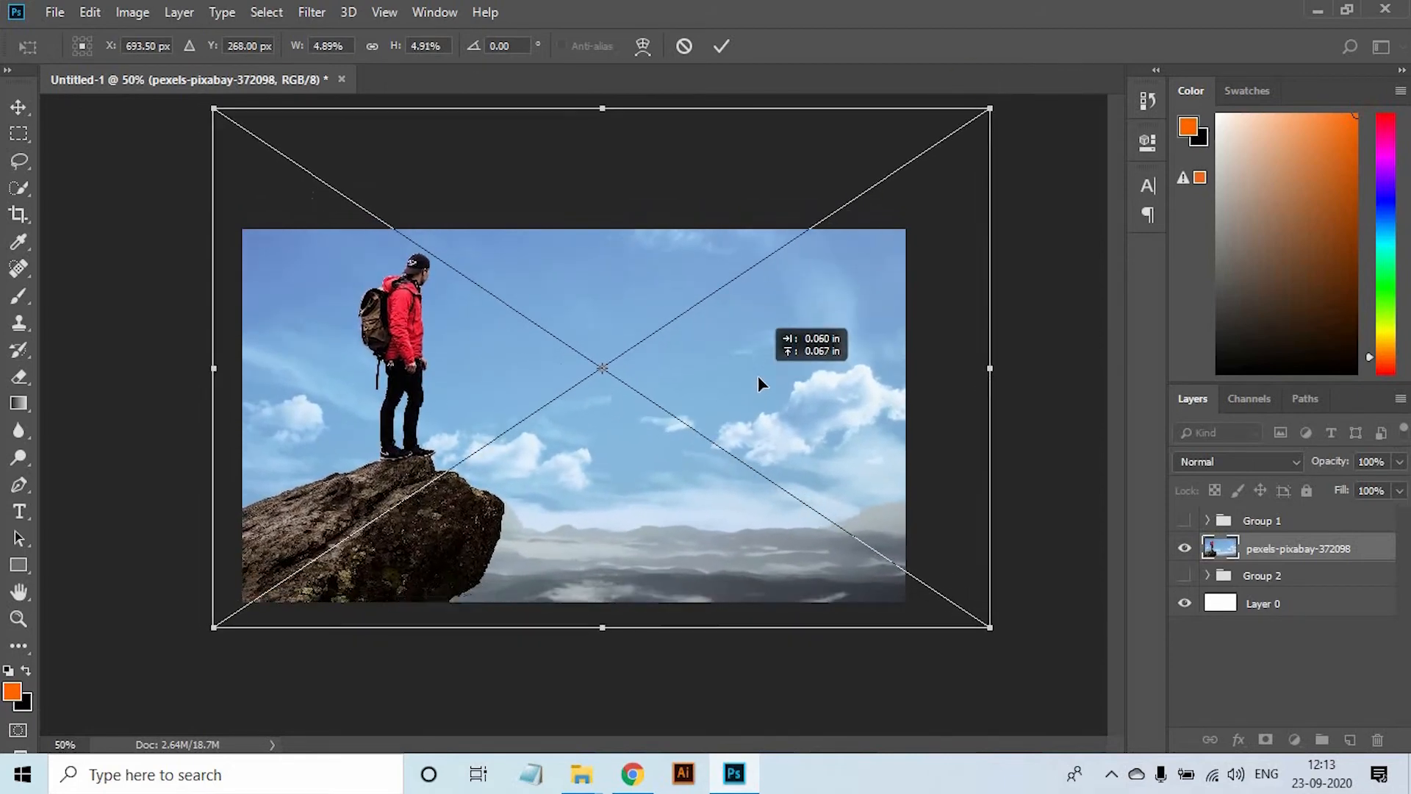
key(ctrl+0)
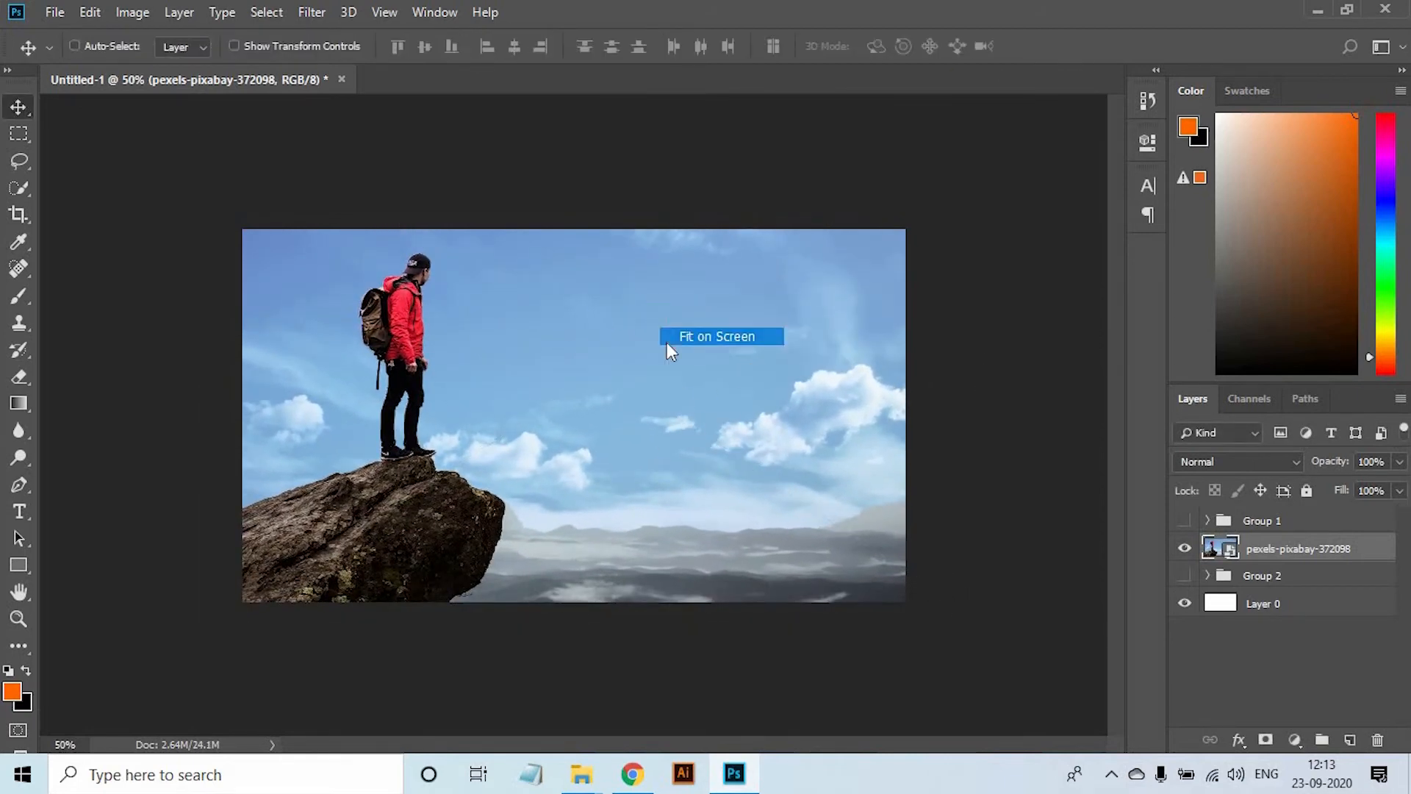
Add a Color Lookup adjustment above the photo using the 2Strip.look 3D LUT
click(1295, 740)
click(1327, 636)
click(1030, 202)
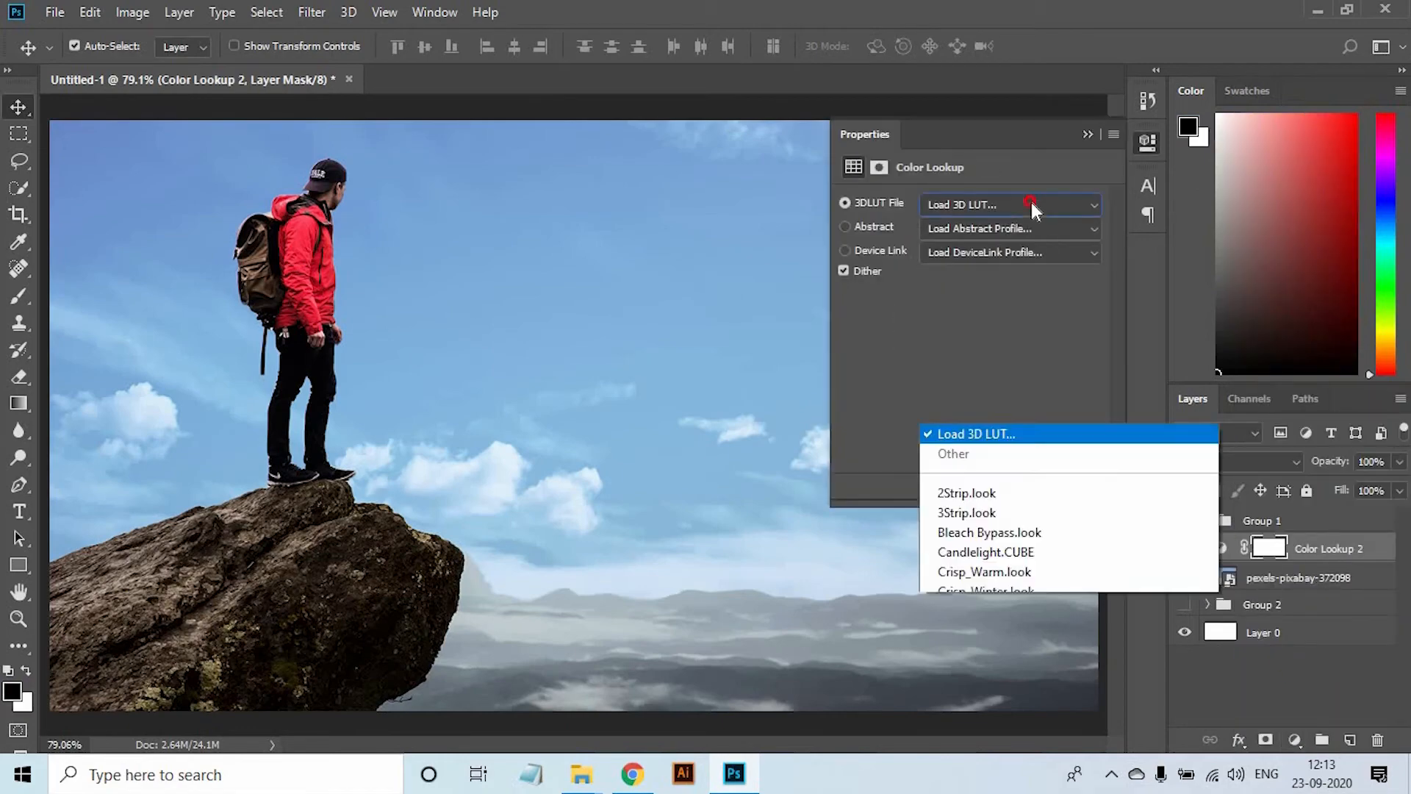
click(981, 68)
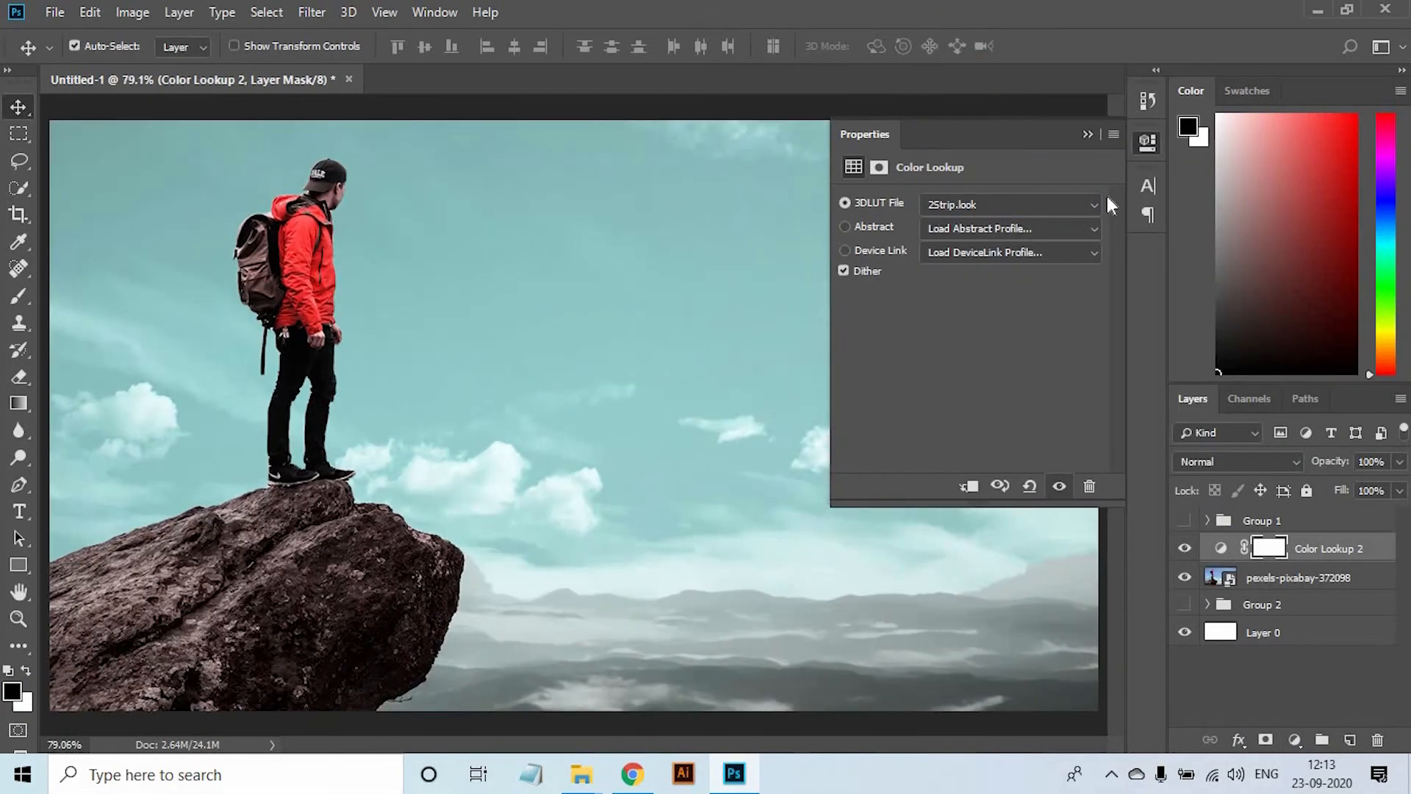
click(1087, 134)
Add a Levels adjustment with the shadow input at 12 and the midtones at 0.70
click(1295, 739)
click(1304, 460)
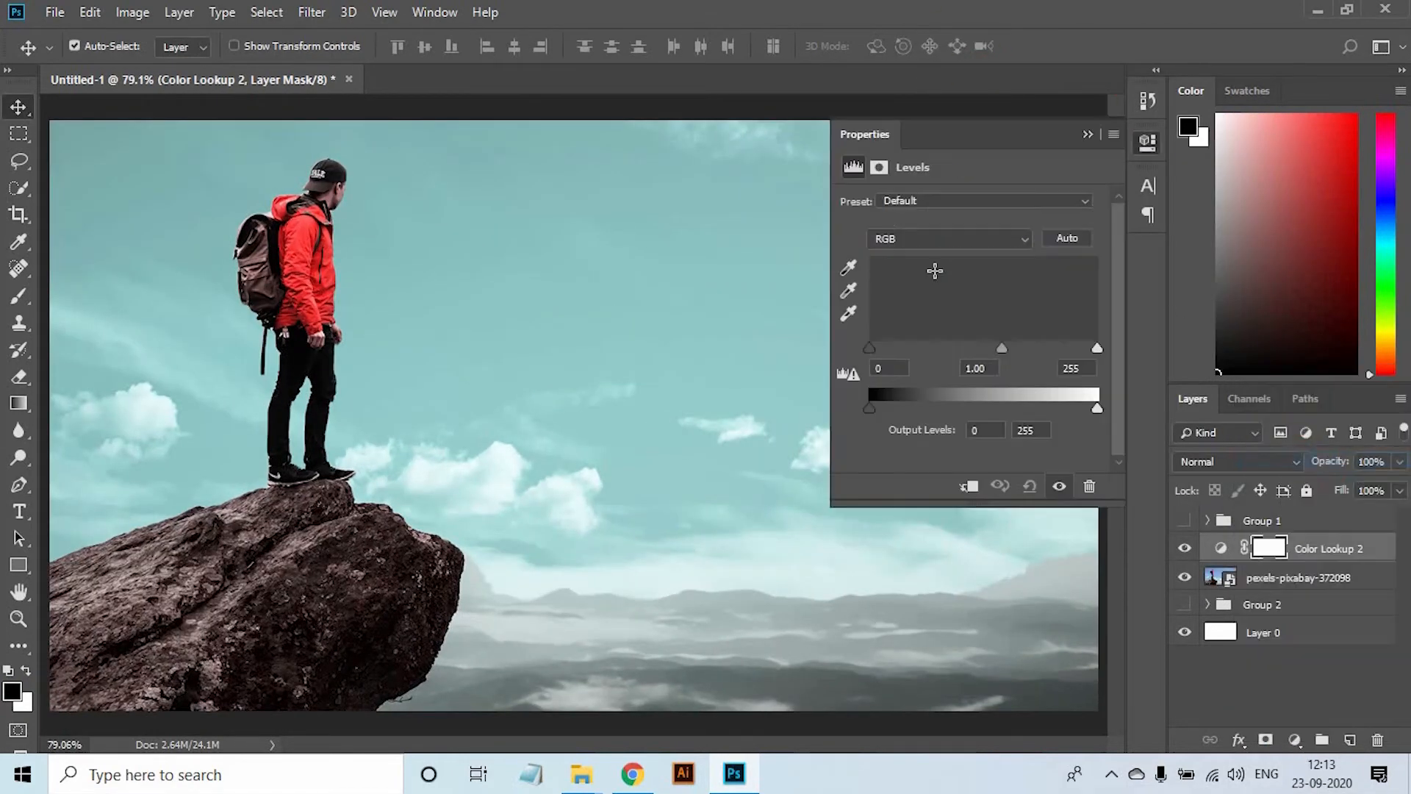
drag(871, 349, 879, 349)
drag(986, 348, 1011, 348)
click(1088, 134)
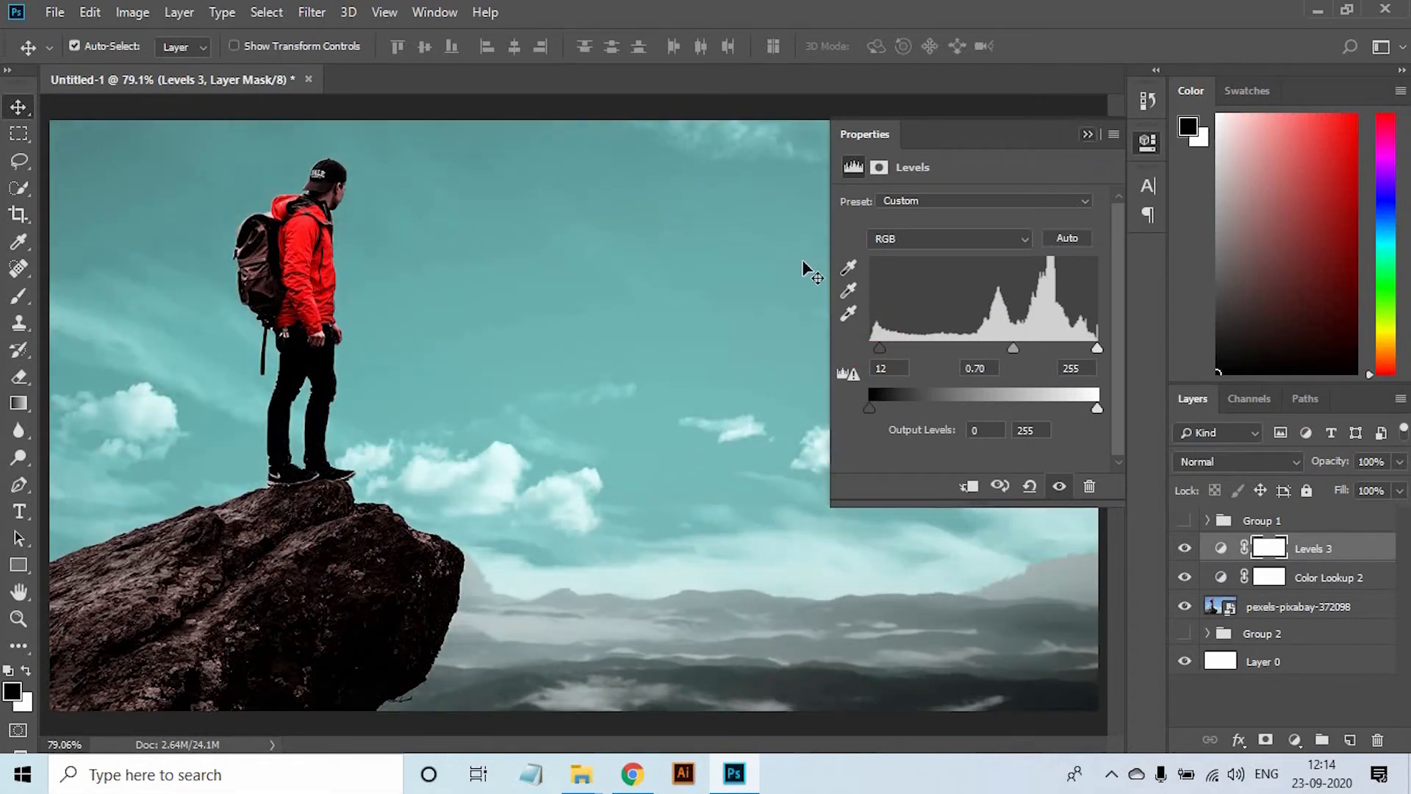
key(ctrl+minus)
click(677, 262)
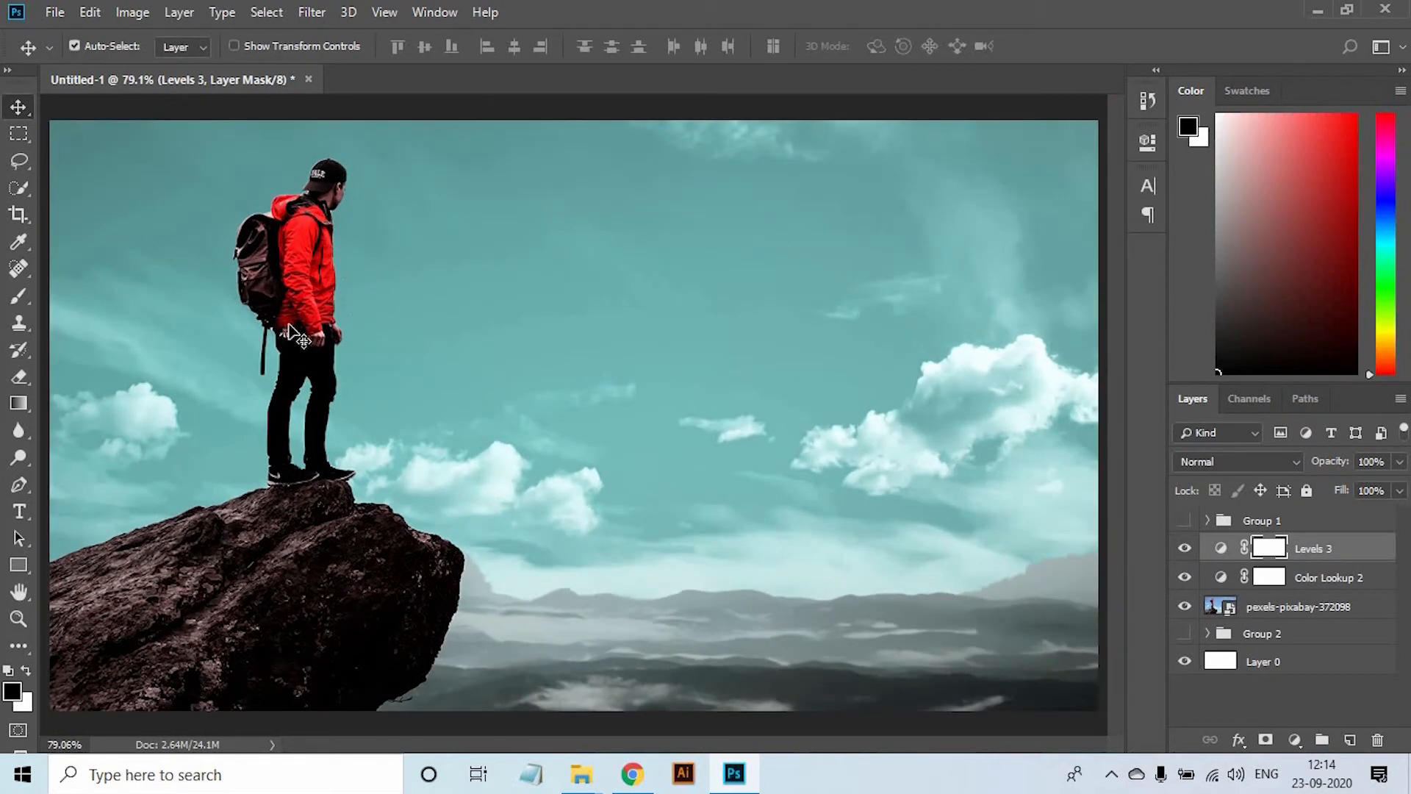
Select a large rectangular area over the right half of the photo, ending at the canvas edge, and add a new layer
key(m)
key(ctrl+minus)
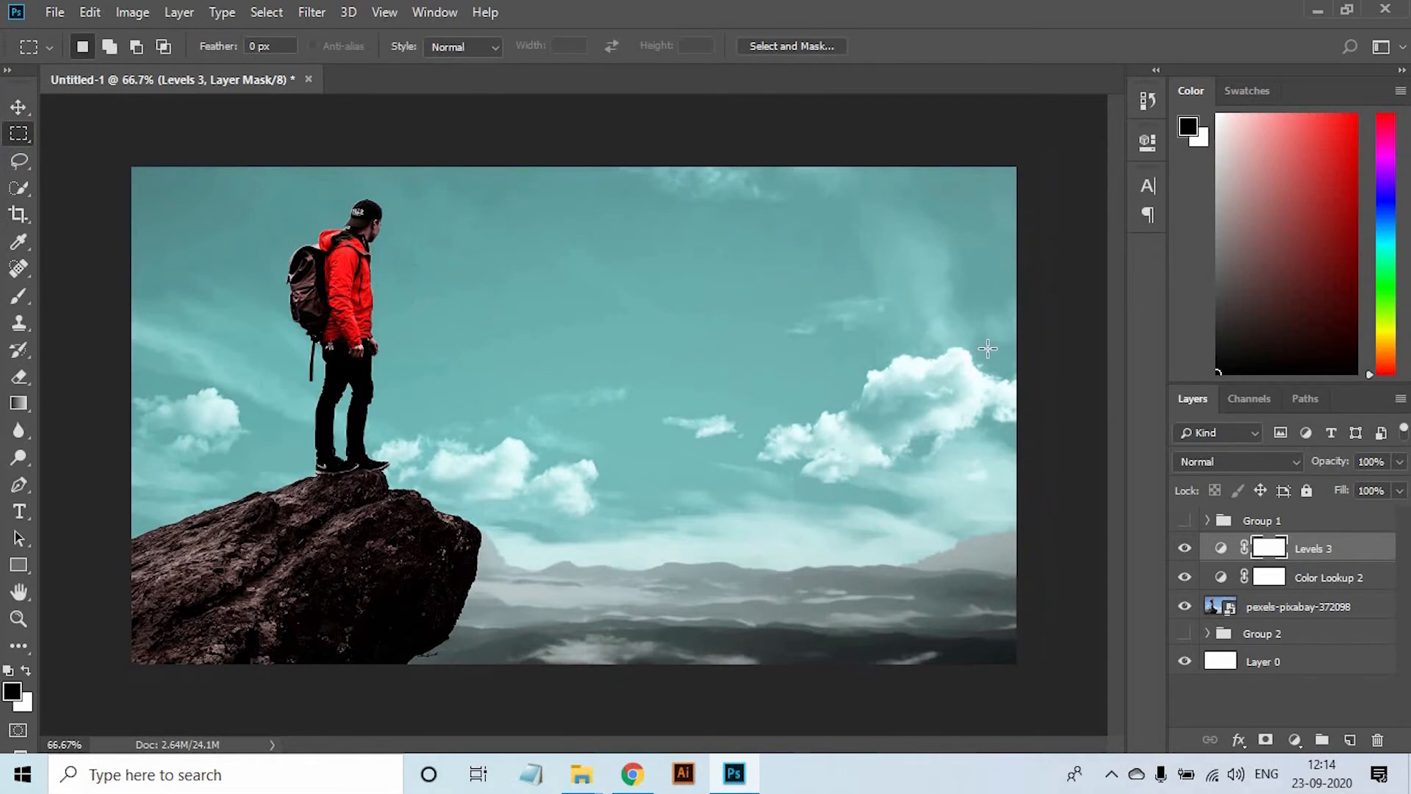
drag(720, 584, 627, 597)
click(1353, 739)
Fill the rectangular selection with red #fc1010 sampled from the hiker's jacket
click(25, 704)
click(340, 269)
click(1305, 228)
click(23, 702)
click(352, 243)
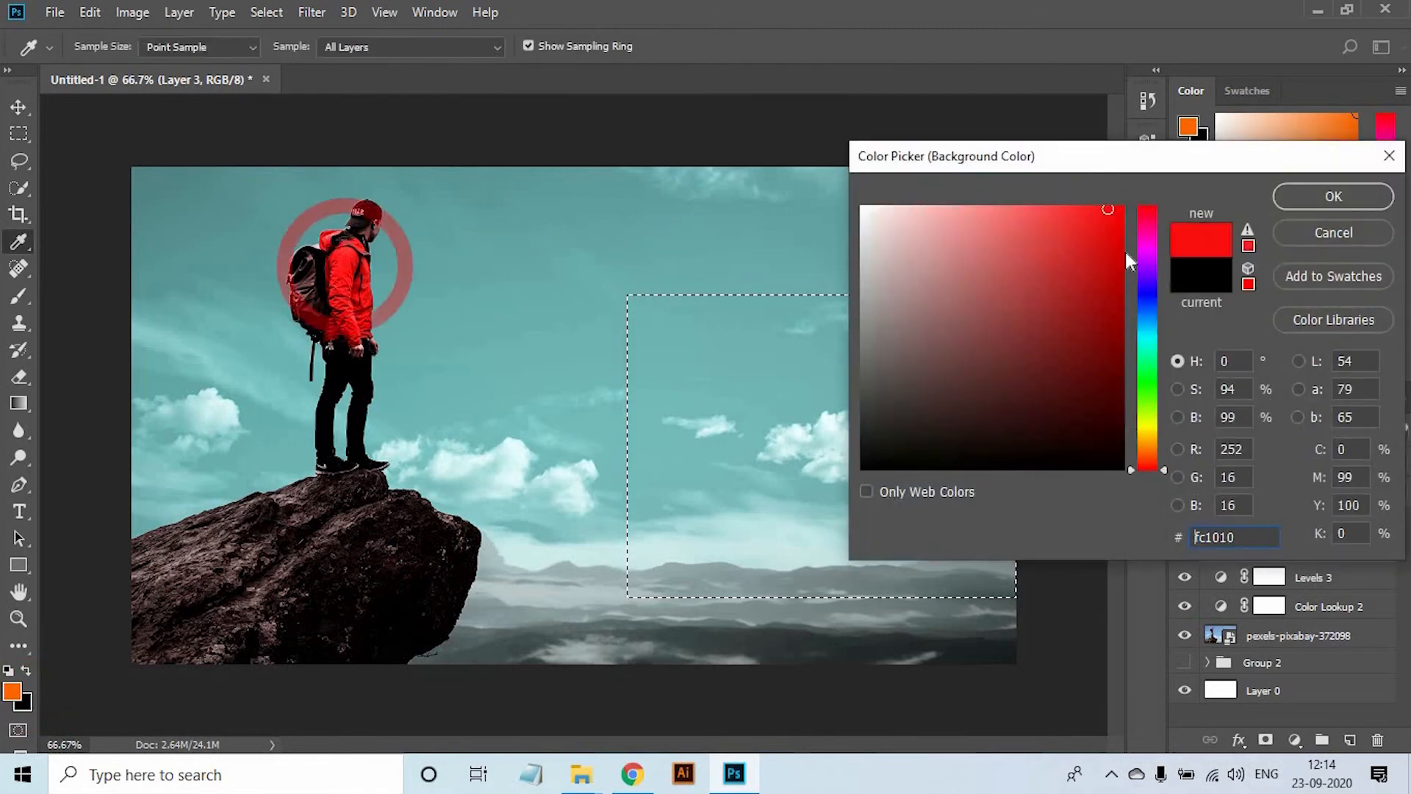
click(1332, 195)
key(ctrl+BackSpace)
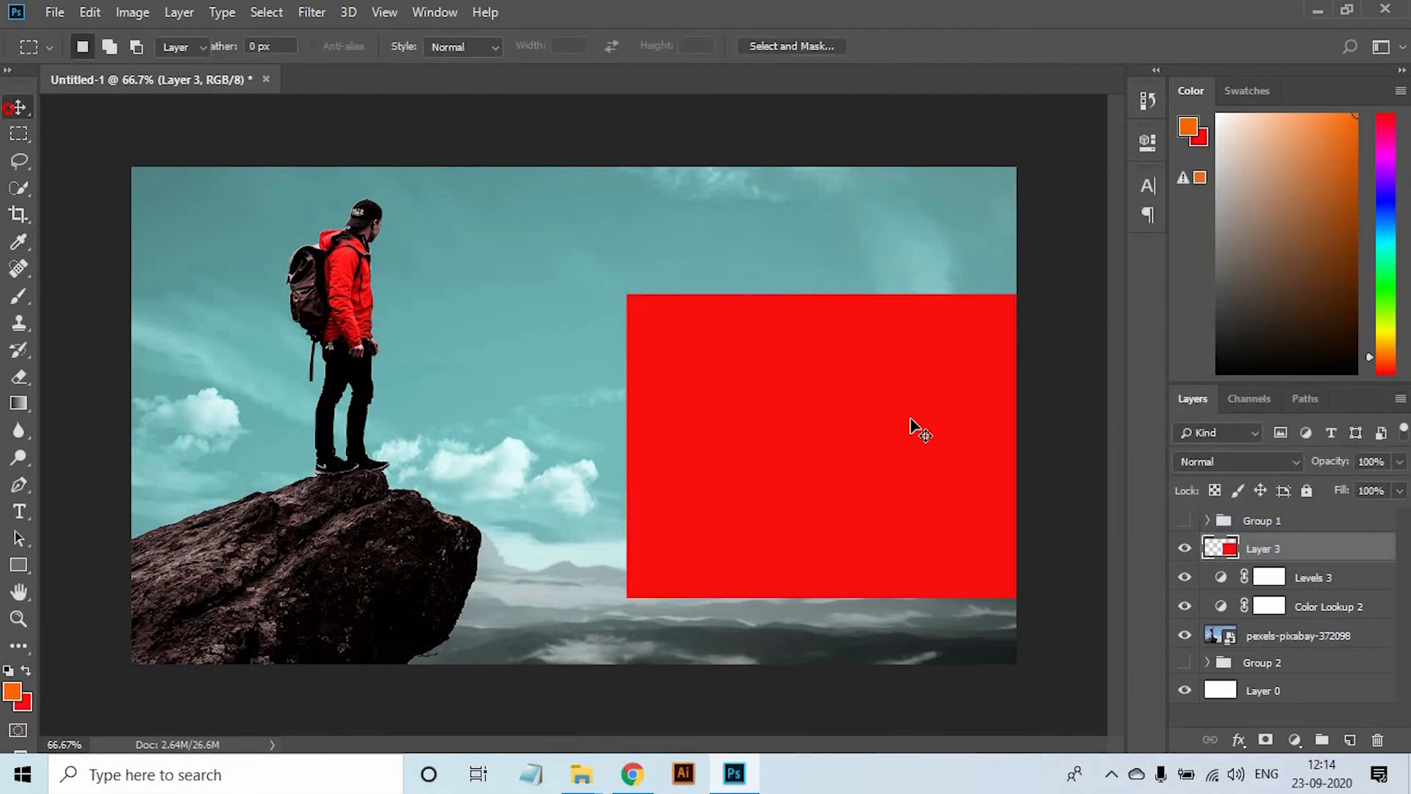
Move the red rectangle up so it is vertically centred on the canvas
drag(912, 426, 925, 396)
click(1318, 553)
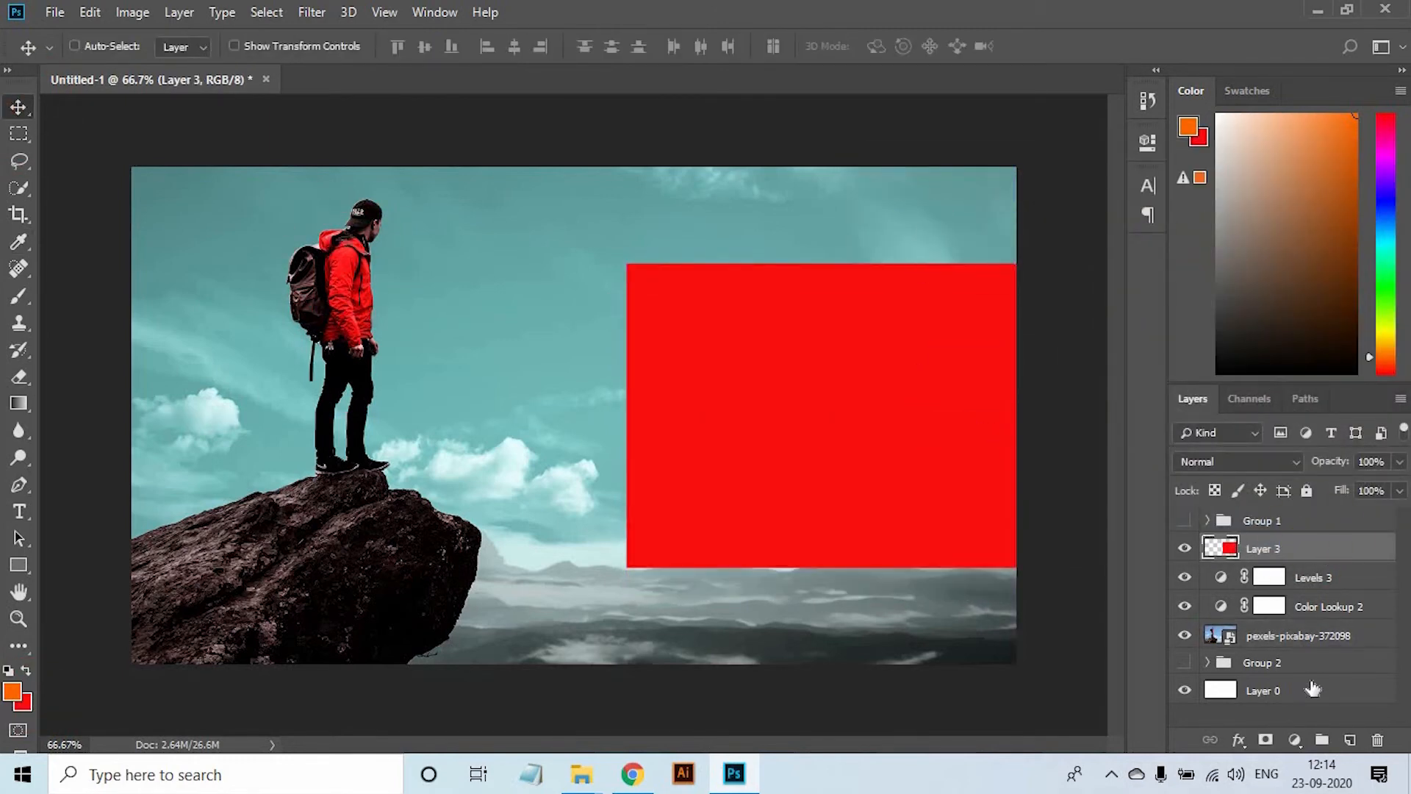
ctrl+click(1316, 690)
click(1038, 470)
Duplicate the red rectangle and shorten the copy by raising its lower edge
key(ctrl+plus)
drag(922, 374, 628, 306)
drag(1390, 556, 1350, 740)
key(ctrl+t)
drag(652, 575, 660, 476)
key(Return)
Fill the original rectangle on Layer 3 with a pale blue-white sampled from the clouds, and deselect it
right_click(633, 309)
click(1223, 561)
click(732, 548)
ctrl+click(1226, 577)
click(26, 670)
click(26, 703)
click(257, 522)
click(1334, 197)
key(v)
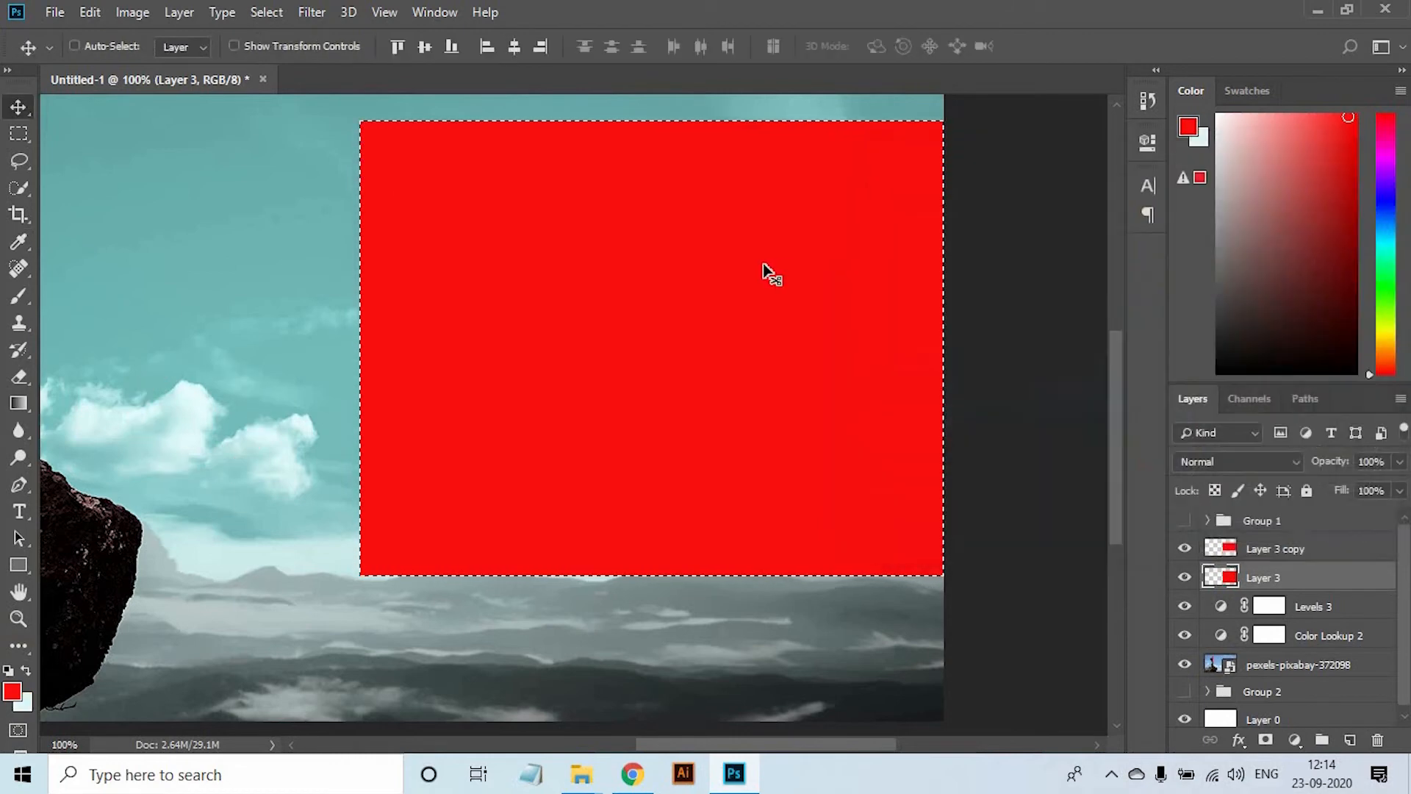
key(ctrl+BackSpace)
key(ctrl+d)
right_click(649, 294)
click(684, 303)
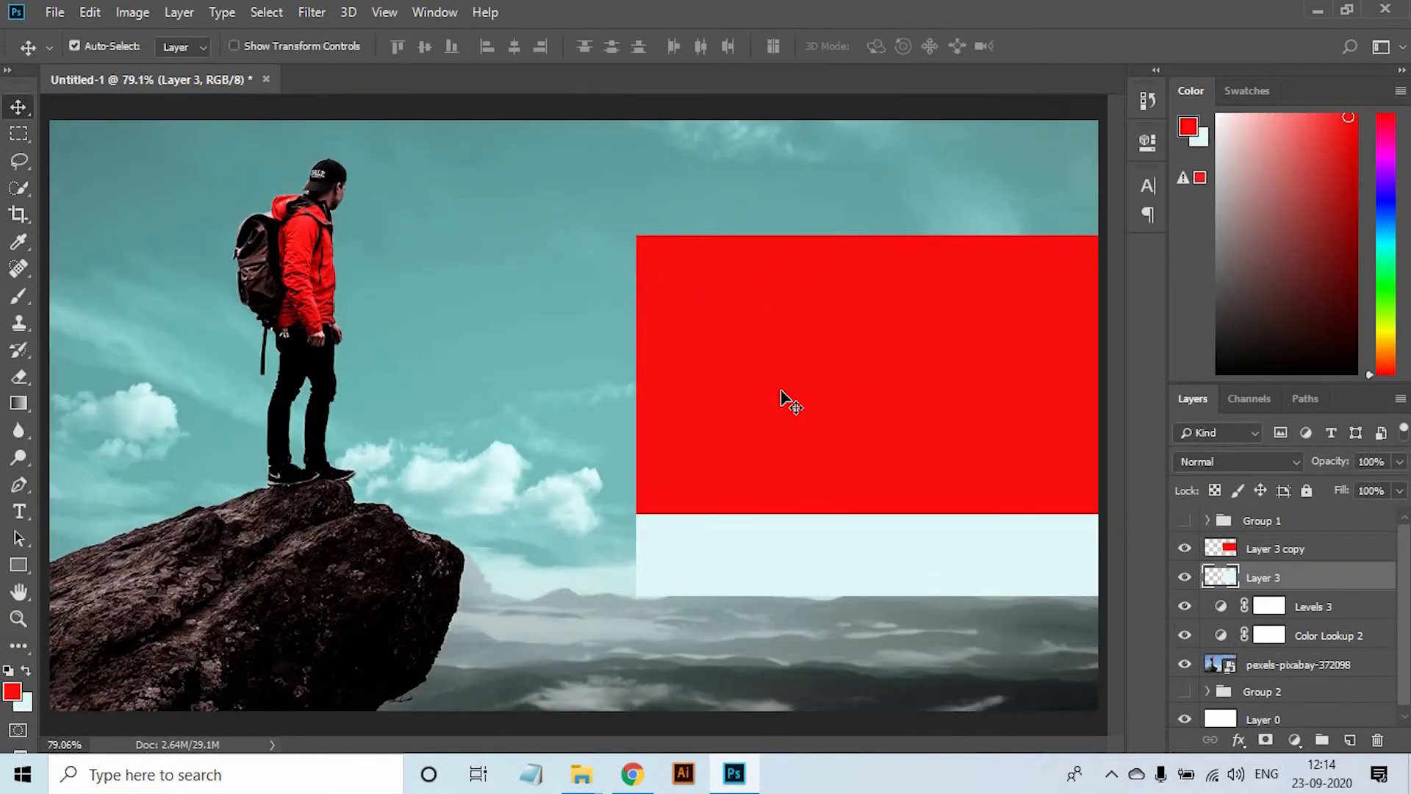
Add the text "exploring himalayas" in 12 pt Futura Md BT Bold on the red rectangle and colour it white
click(782, 400)
key(t)
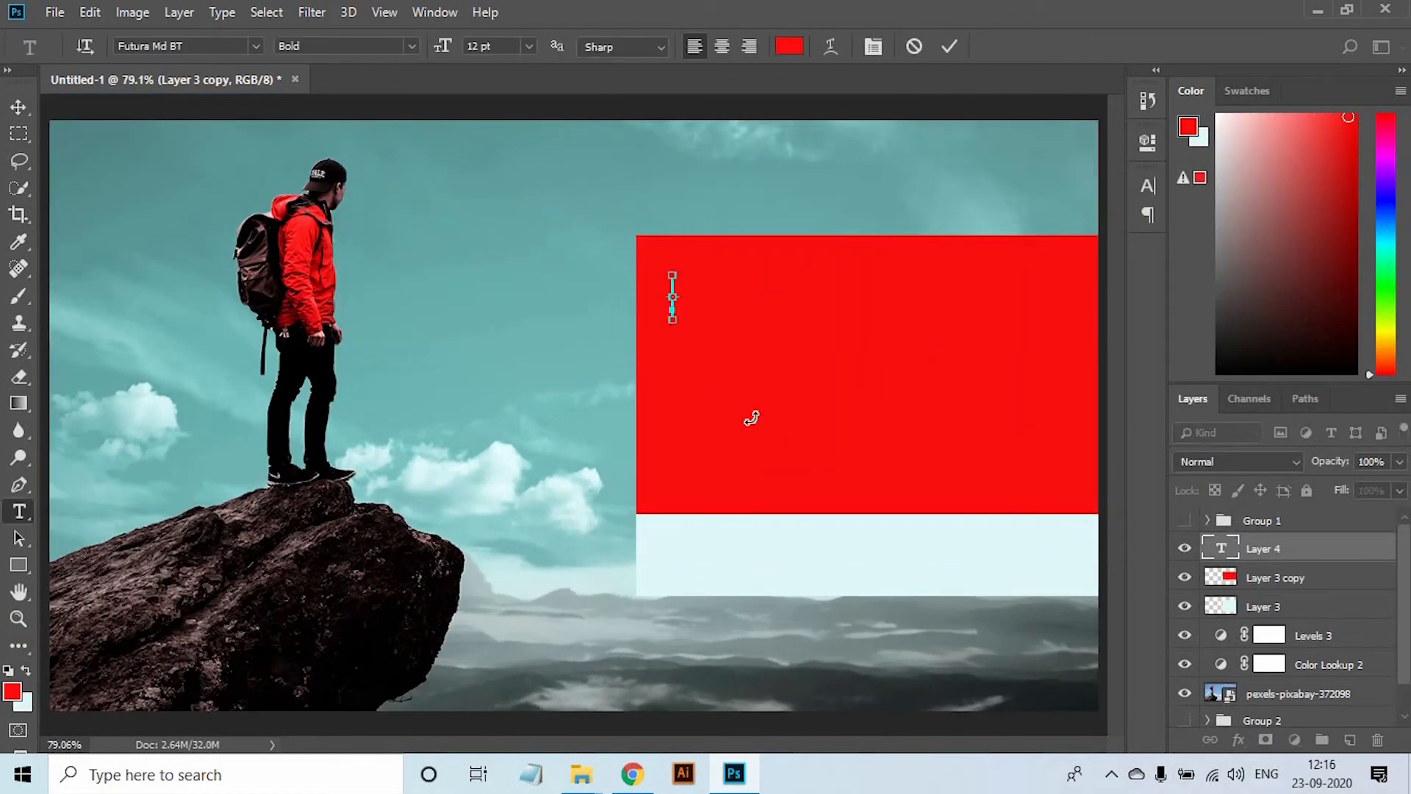
click(10, 106)
click(1148, 188)
click(1070, 309)
drag(895, 368, 800, 110)
click(1333, 197)
click(614, 299)
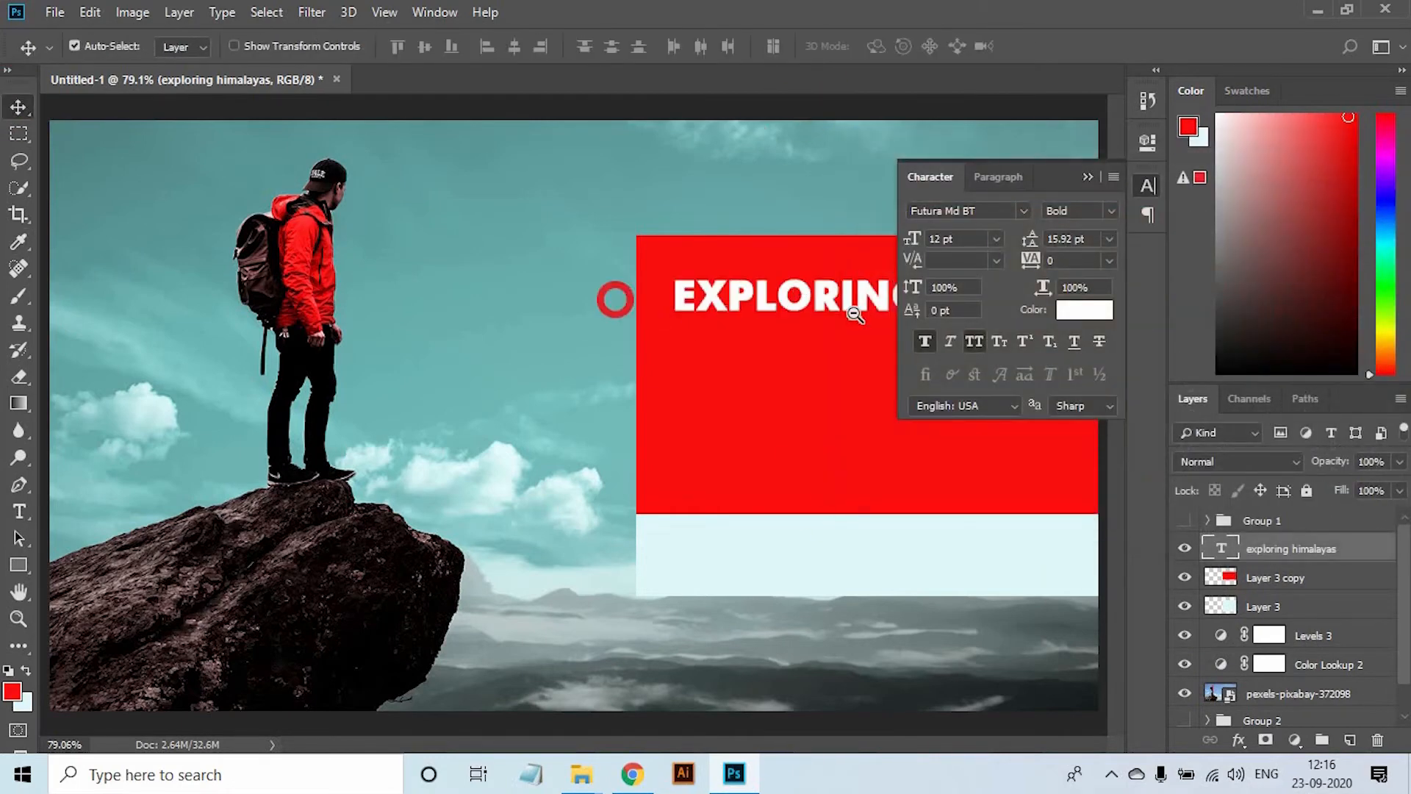
key(ctrl+minus)
click(1093, 174)
Break the title into two lines before HIMALAYAS and move it to the middle of the red rectangle
double_click(876, 314)
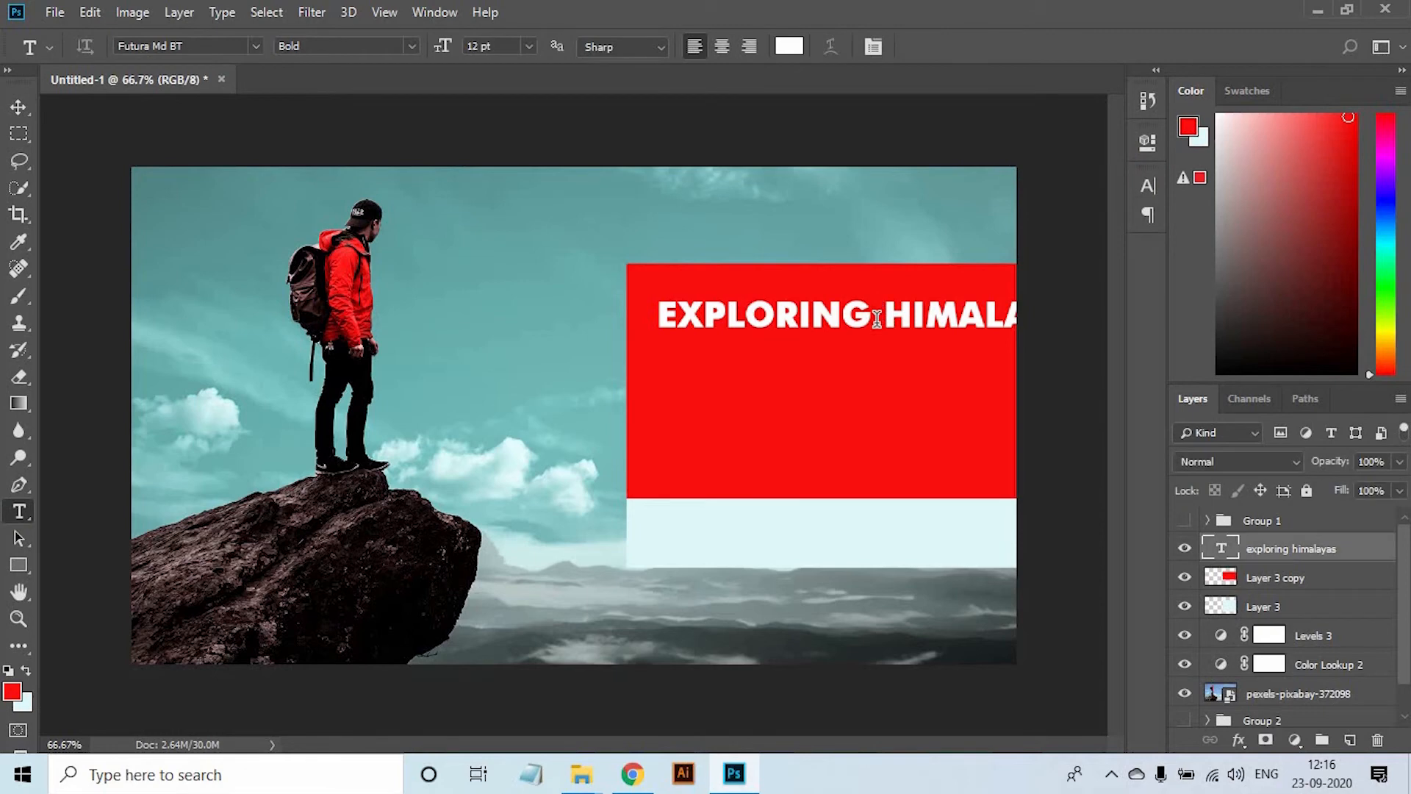
key(Return)
key(ctrl+Return)
drag(776, 318, 820, 372)
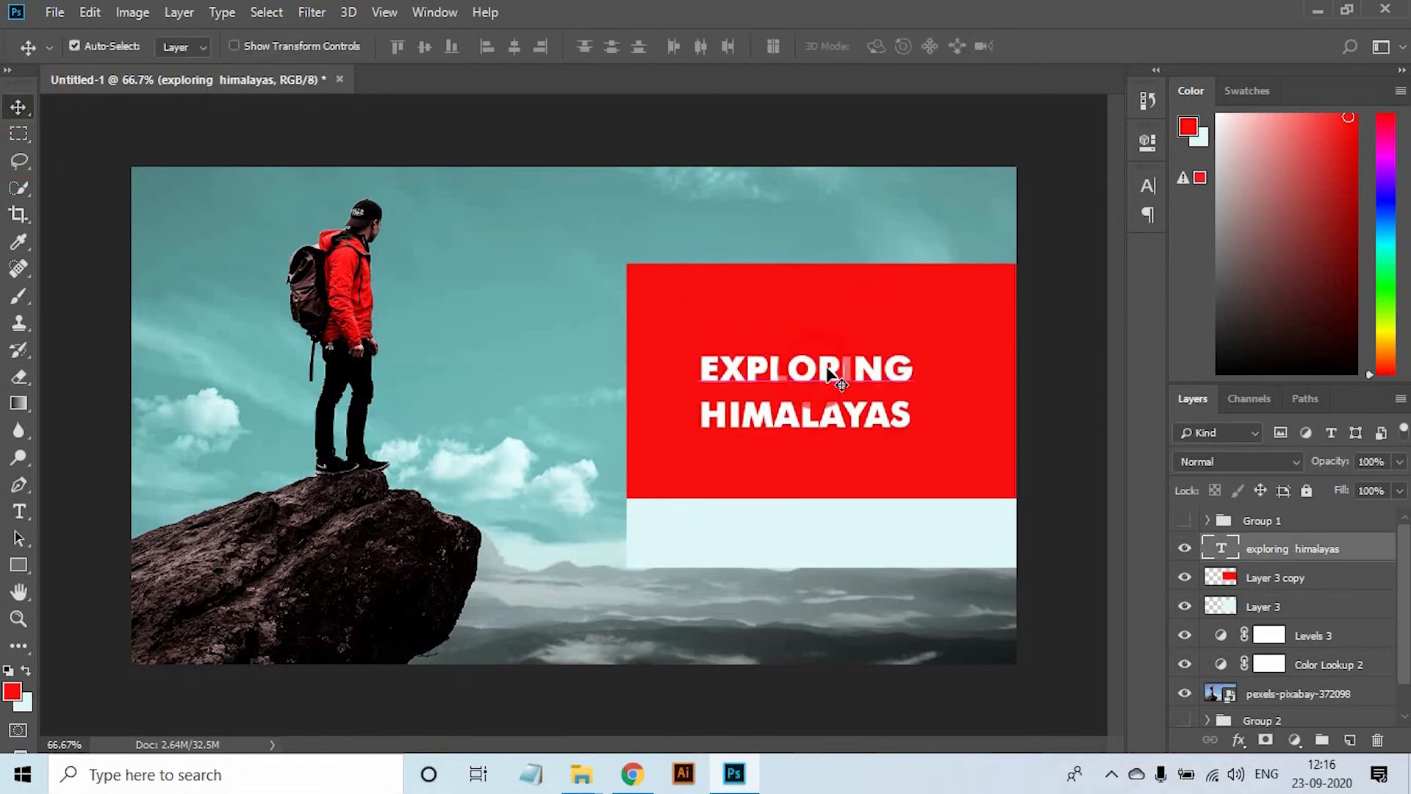
Try to stretch the two-line title freely across the red rectangle
key(ctrl+t)
drag(926, 351, 1007, 292)
key(Return)
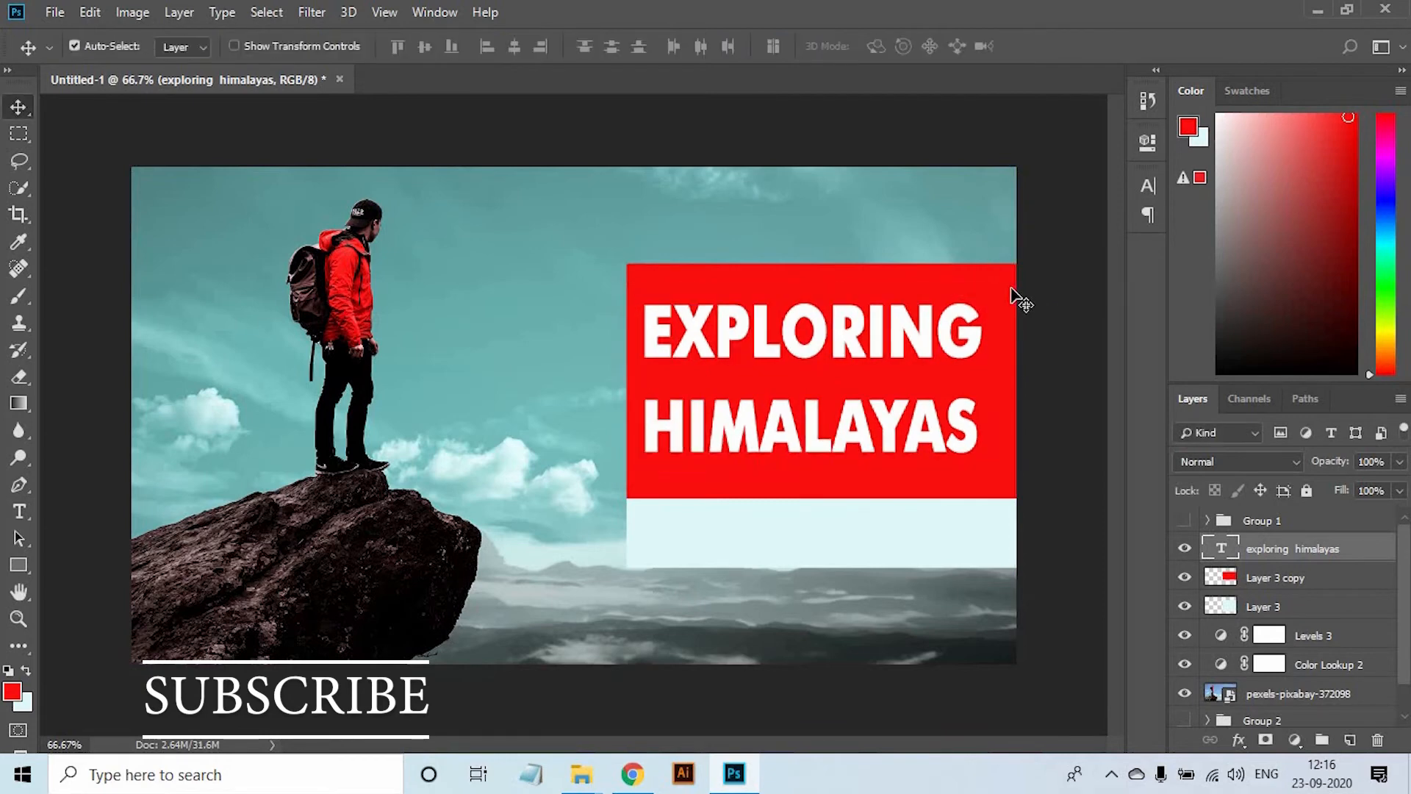
key(ctrl+z)
Enlarge the title proportionally to 165.40% and centre it on the red rectangle
key(ctrl+t)
drag(915, 353, 1030, 302)
drag(955, 362, 949, 376)
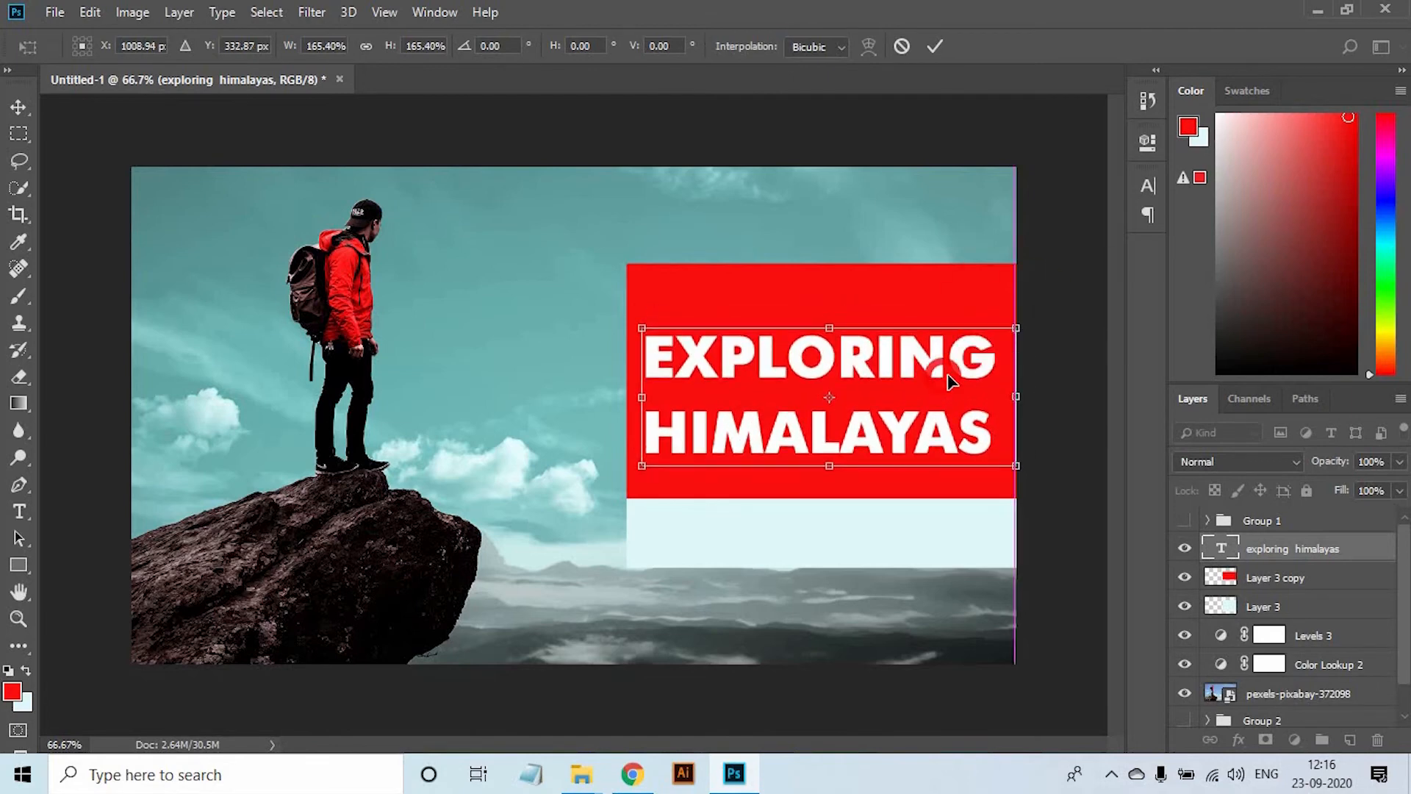
key(Return)
shift+click(838, 308)
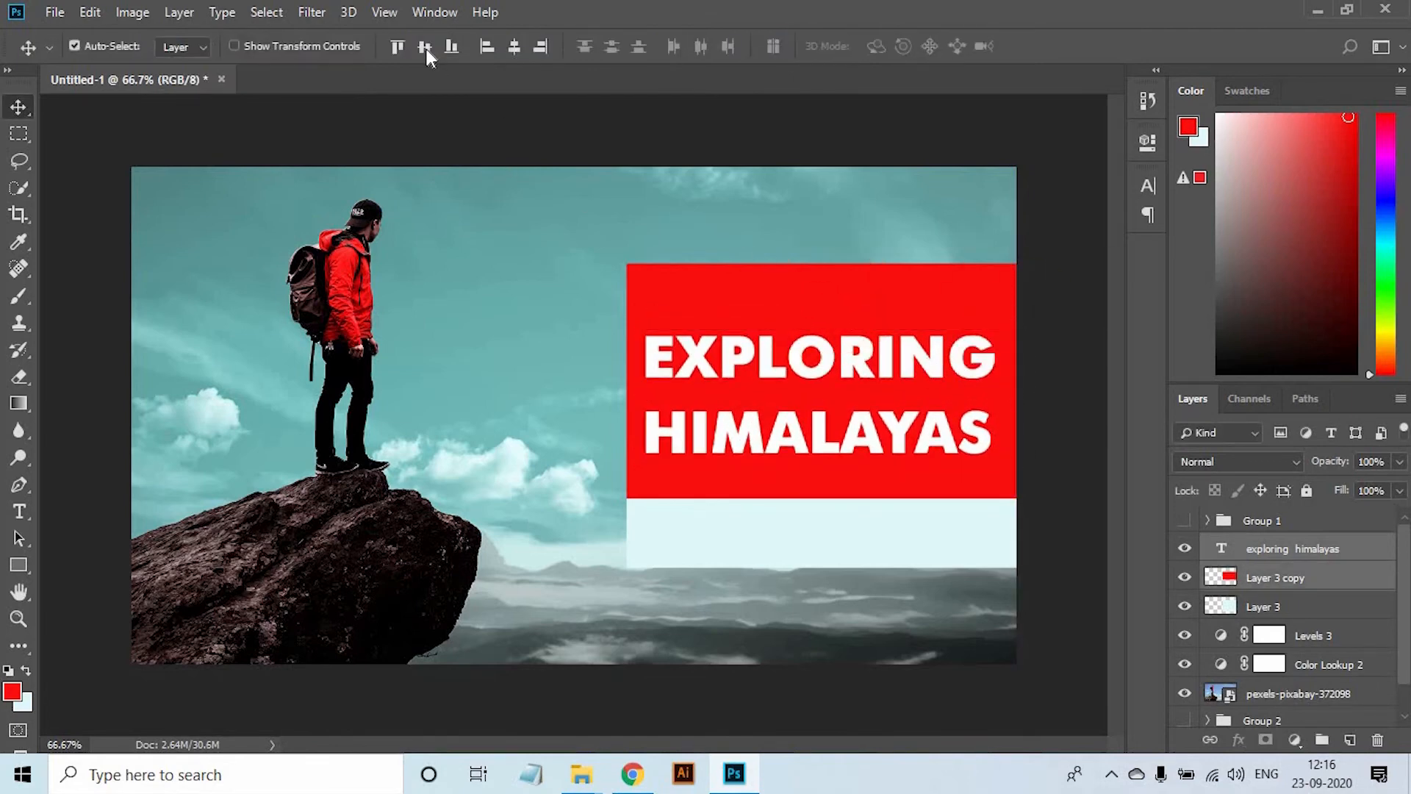
click(424, 46)
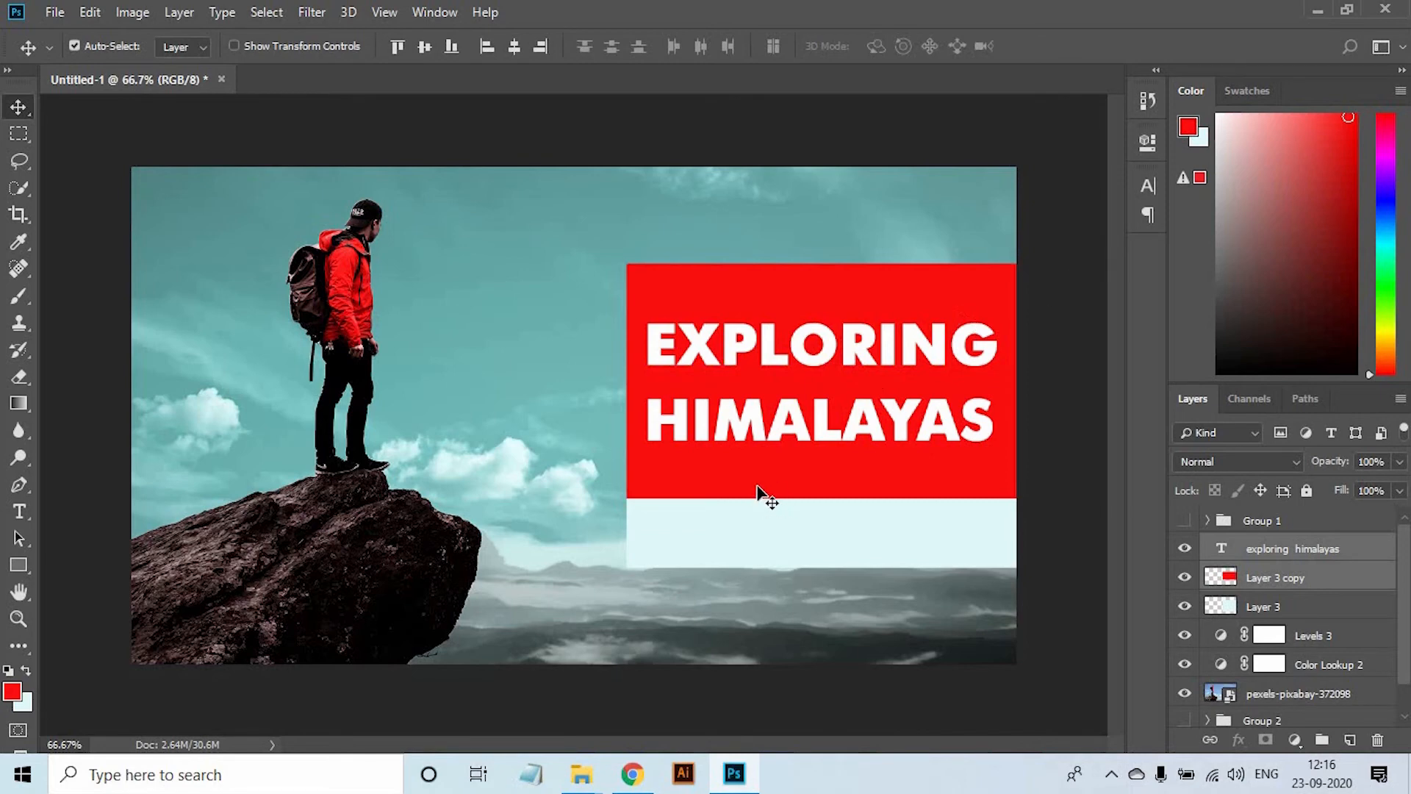
key(ctrl+t)
drag(823, 498, 826, 398)
key(ctrl+z)
key(Escape)
Shorten the red rectangle by raising its lower edge closer to the word HIMALAYAS
click(910, 522)
click(891, 463)
click(812, 472)
key(ctrl+t)
drag(813, 498, 837, 456)
key(Return)
Align the title's vertical centre with the shortened red rectangle
click(853, 409)
shift+click(811, 436)
click(424, 47)
Raise the pale rectangle's lower edge so only a narrow strip shows beneath the red rectangle
click(812, 553)
key(ctrl+t)
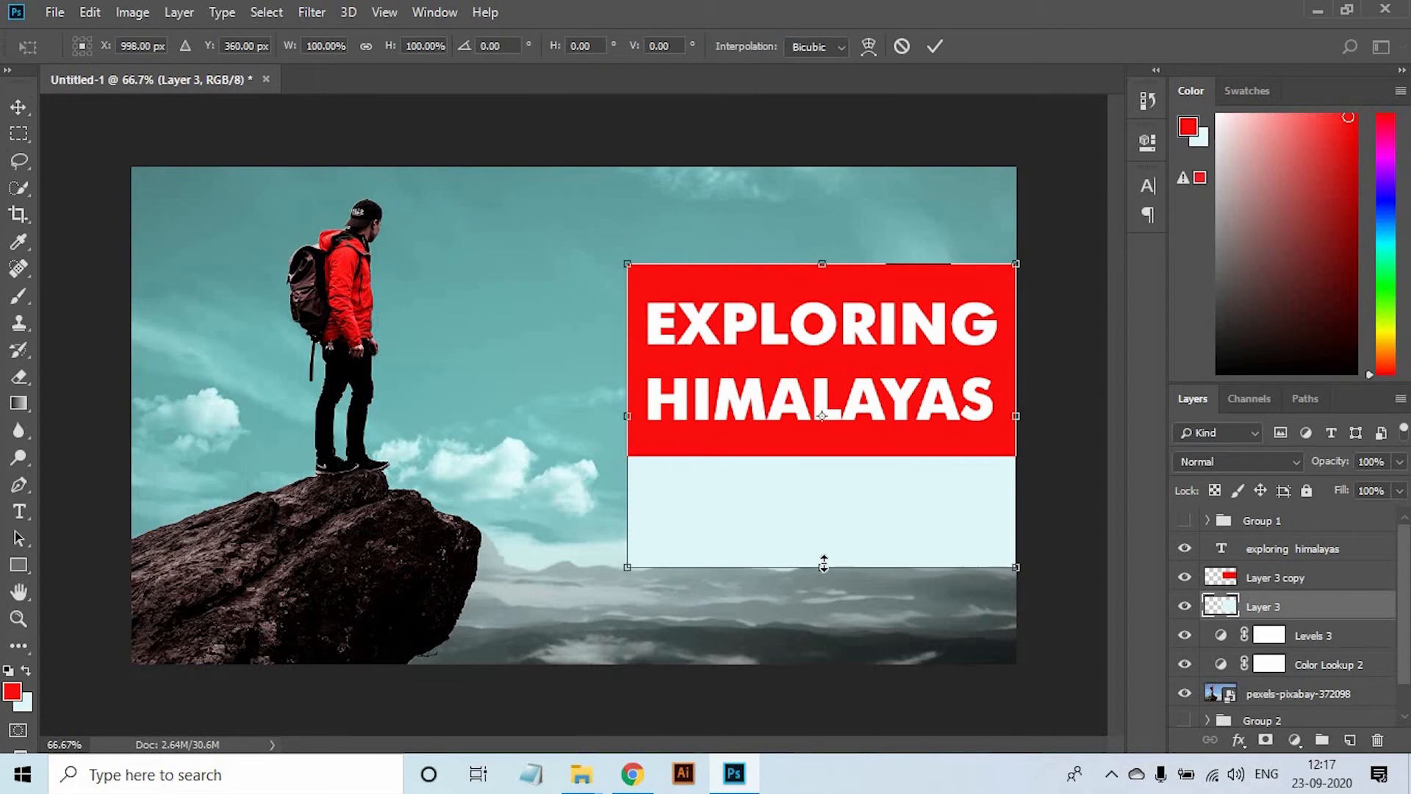
drag(823, 568, 838, 506)
key(Return)
Duplicate the EXPLORING HIMALAYAS title below the original and recolour the copy with the red sampled from the rectangle
scroll(770, 402, up, 1)
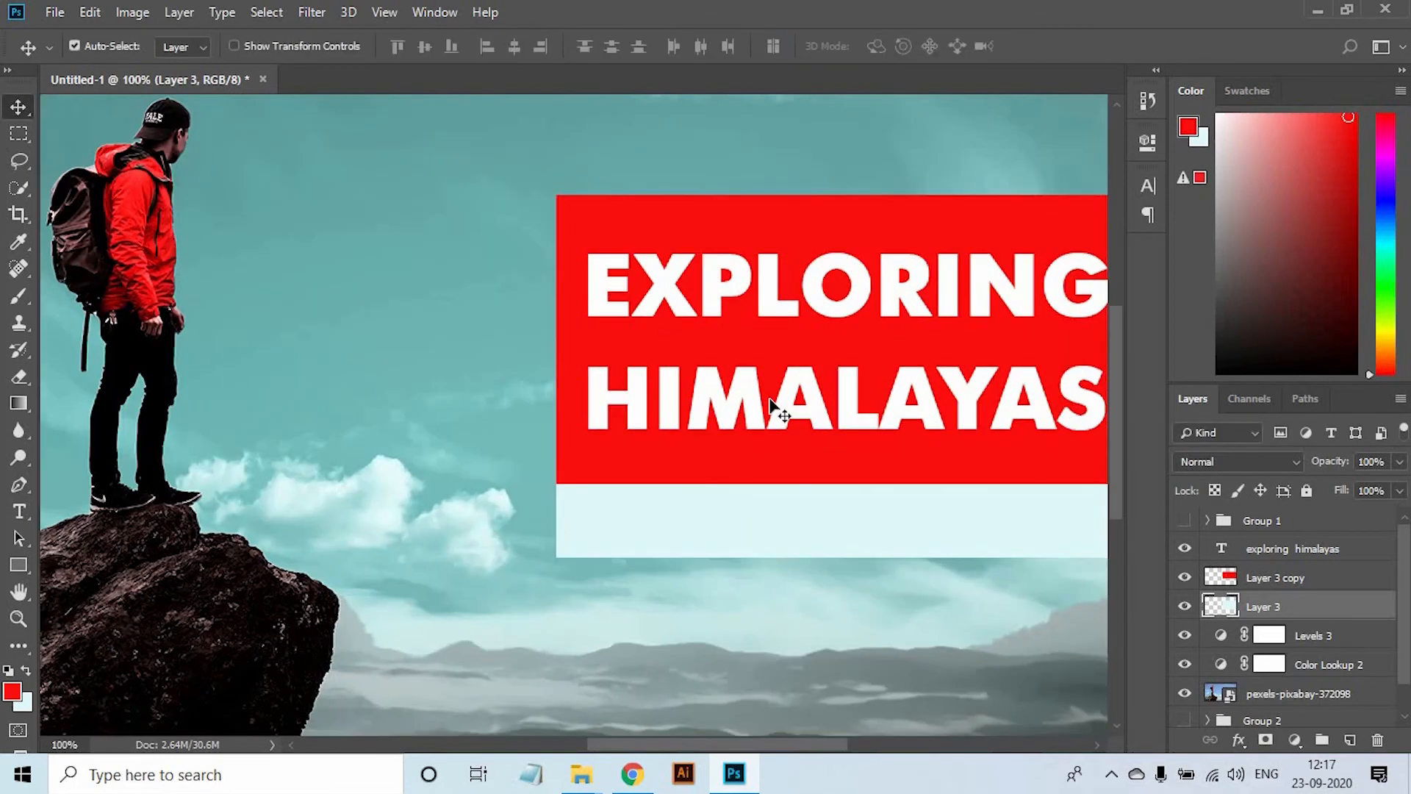
drag(769, 392, 547, 676)
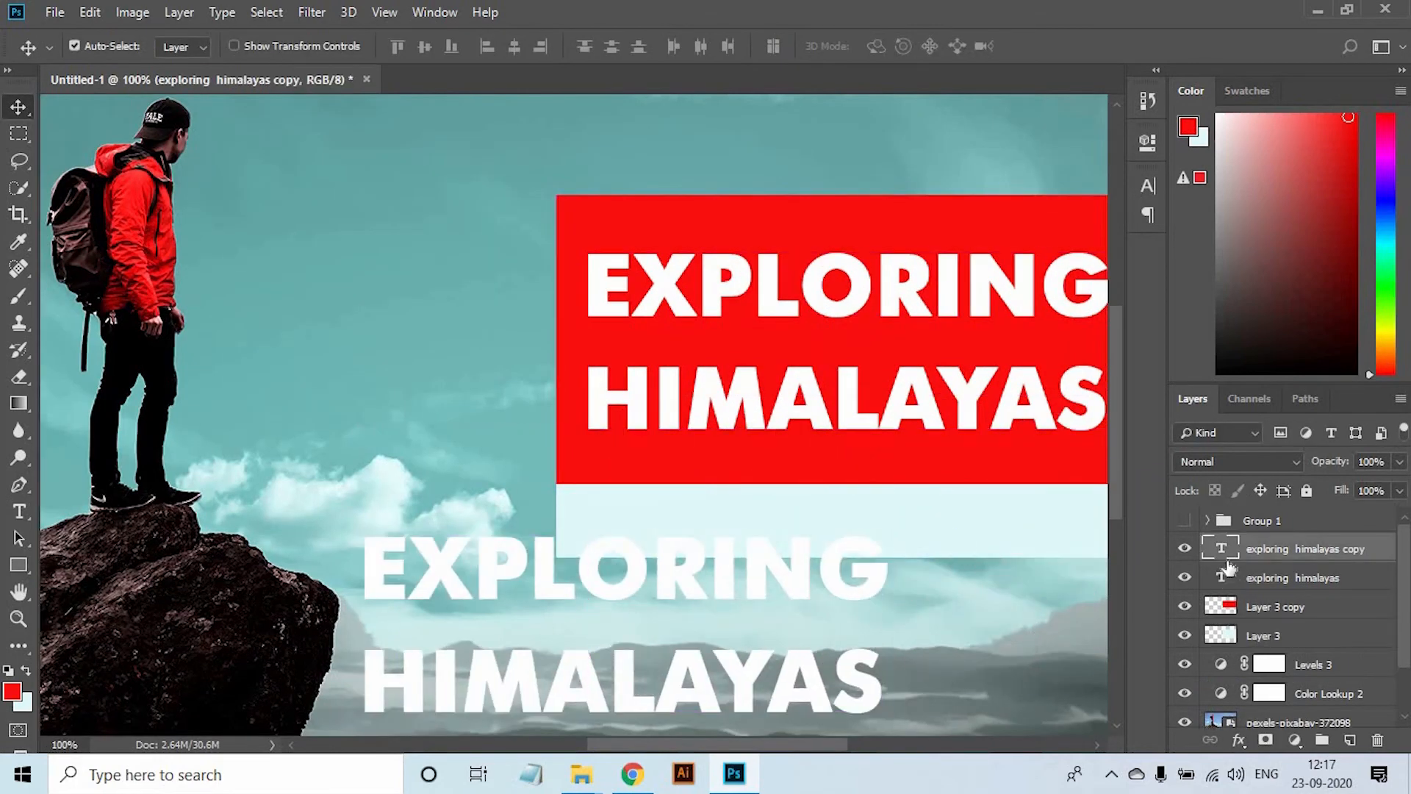
click(1147, 187)
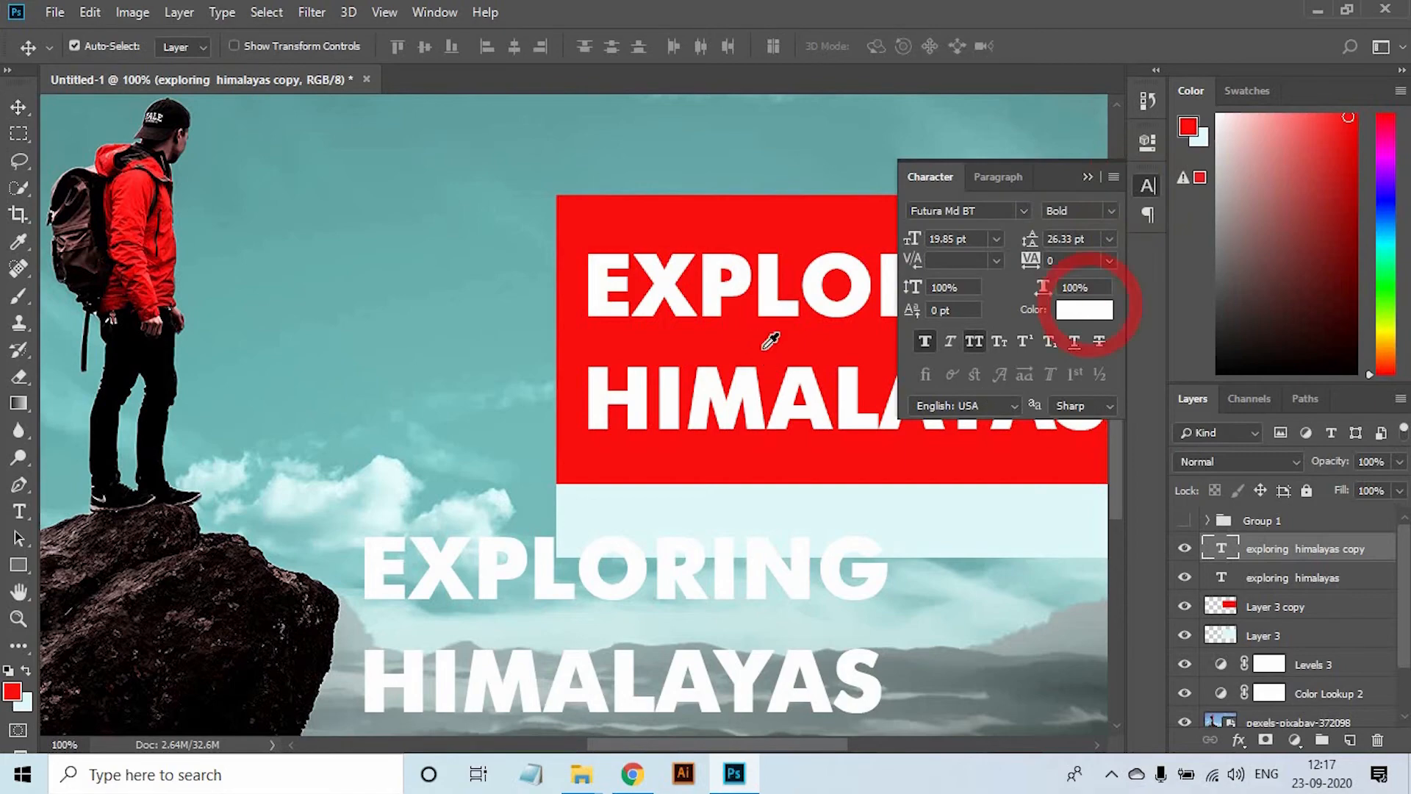
click(1088, 306)
click(765, 356)
click(1332, 196)
Replace the red title copy's text with "A BUDGET TRIP"
click(20, 511)
click(446, 573)
key(ctrl+a)
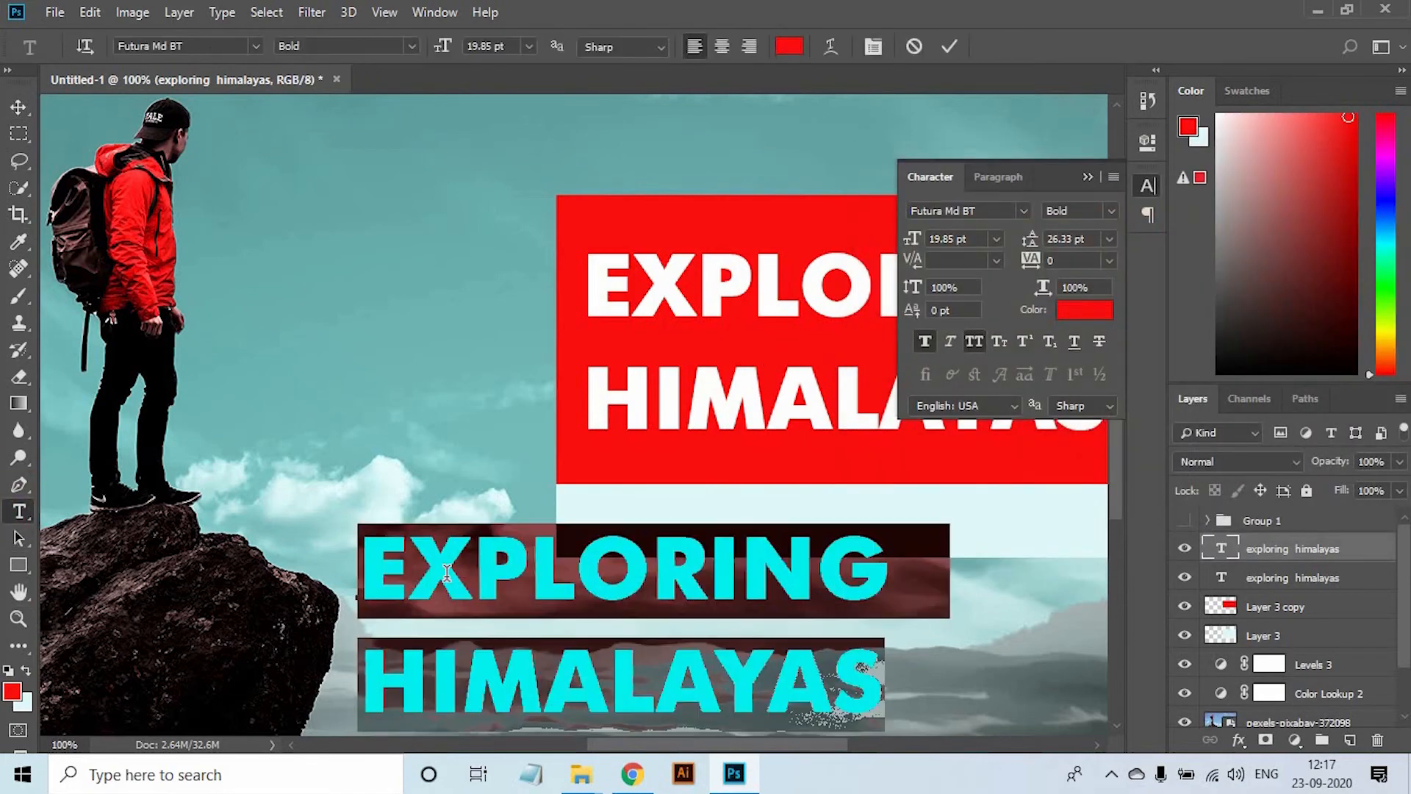
text(A BU)
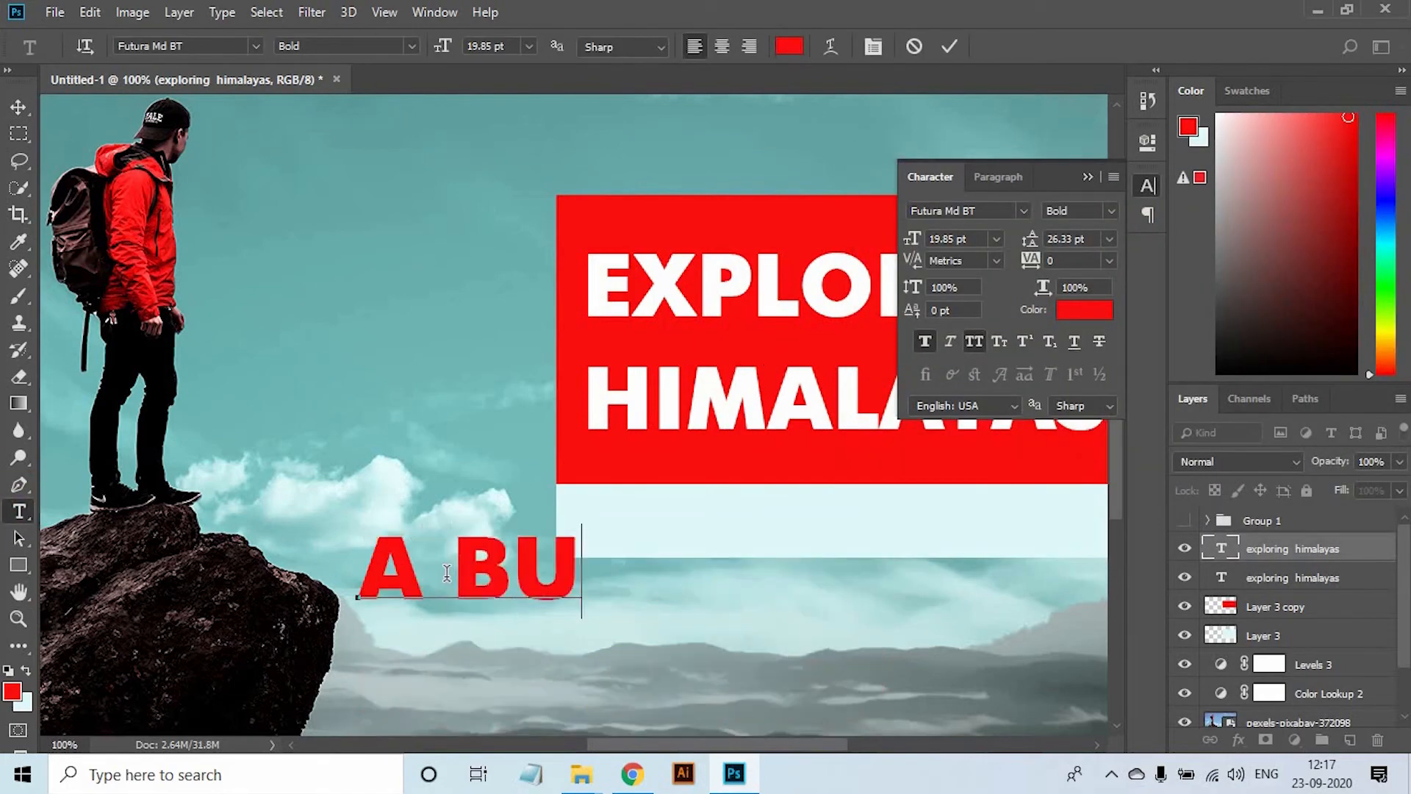
text(DGET TRIO)
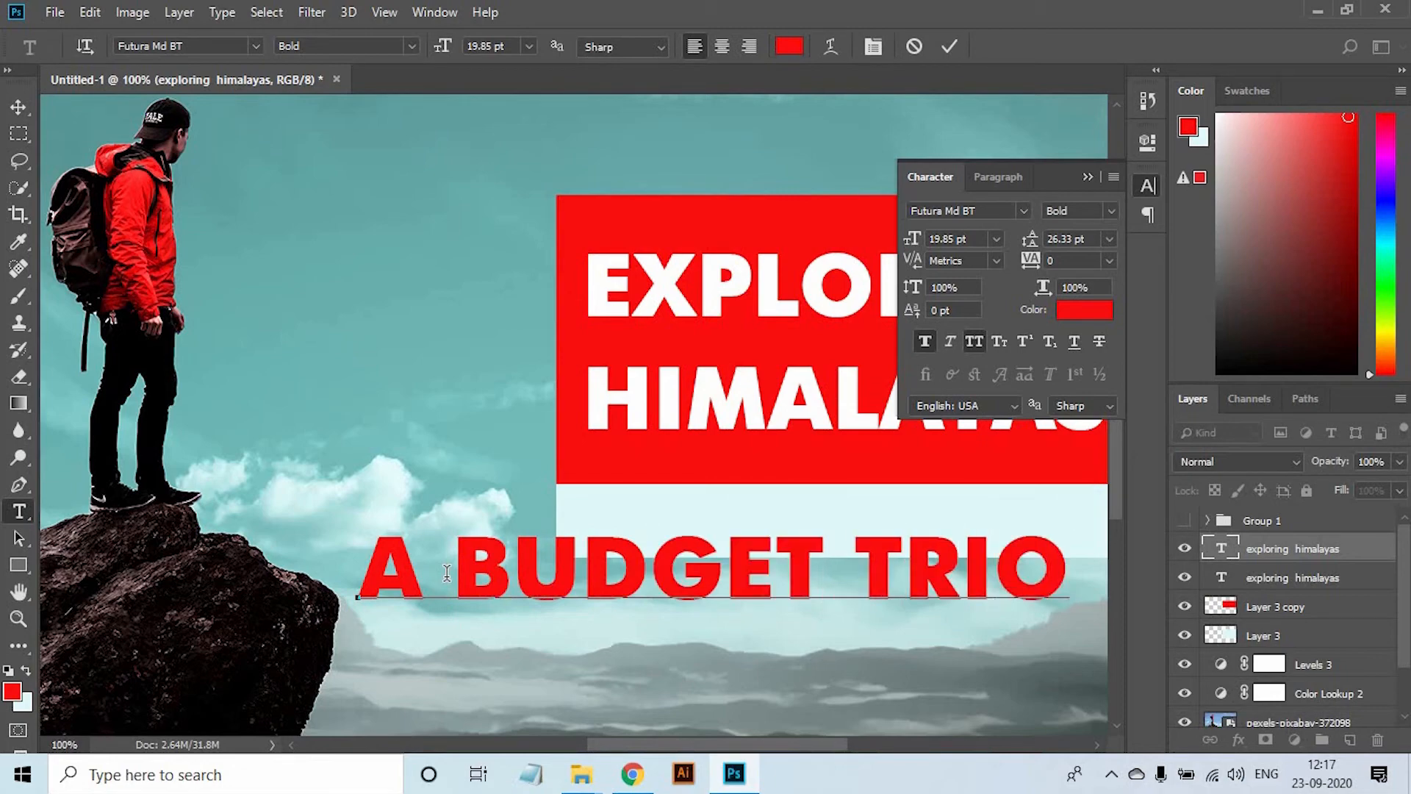
key(BackSpace)
text(P)
click(25, 113)
Move the A BUDGET TRIP text onto the pale strip and set its font size to 12 pt
scroll(177, 305, down, 2)
drag(450, 422, 531, 404)
drag(909, 241, 845, 243)
click(709, 315)
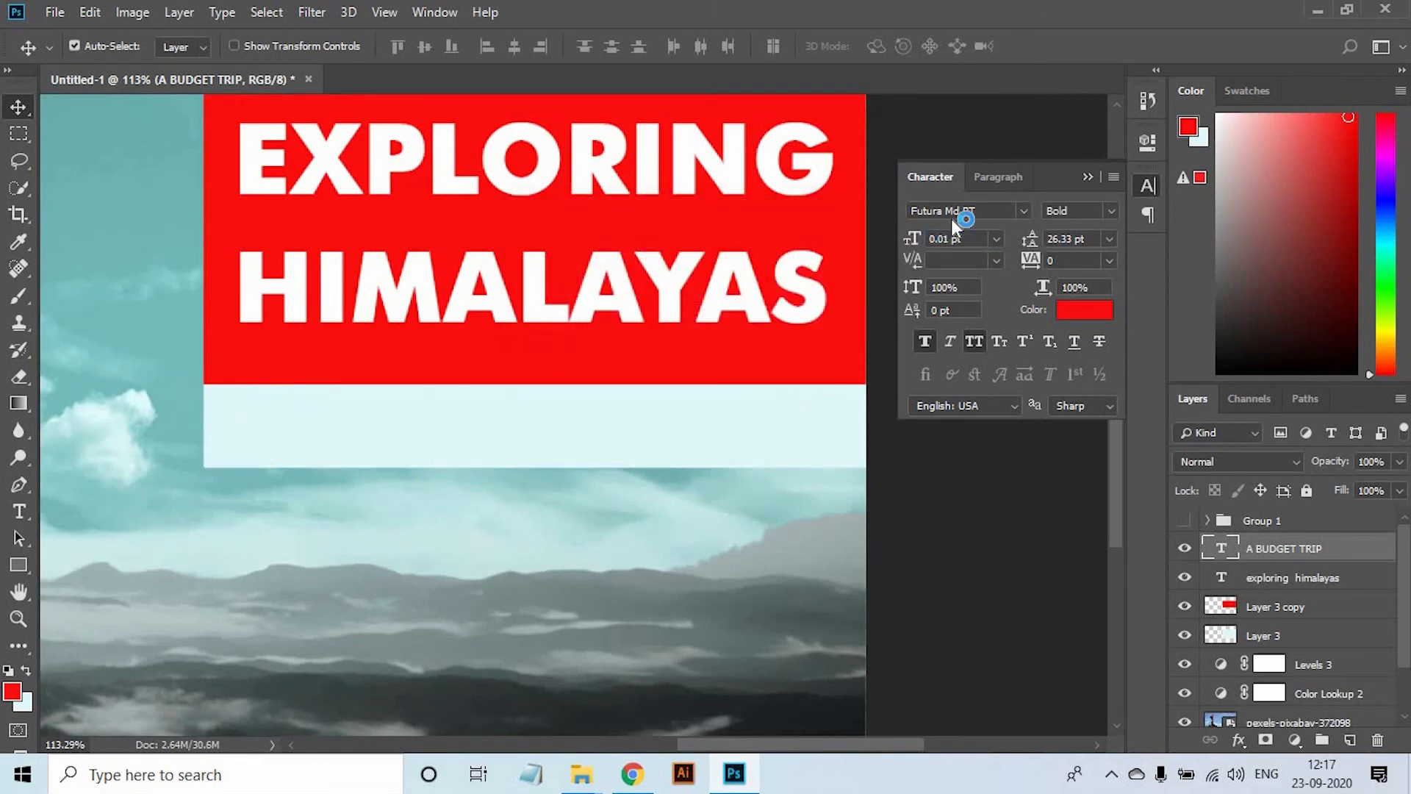
click(967, 245)
key(Return)
drag(531, 443, 568, 428)
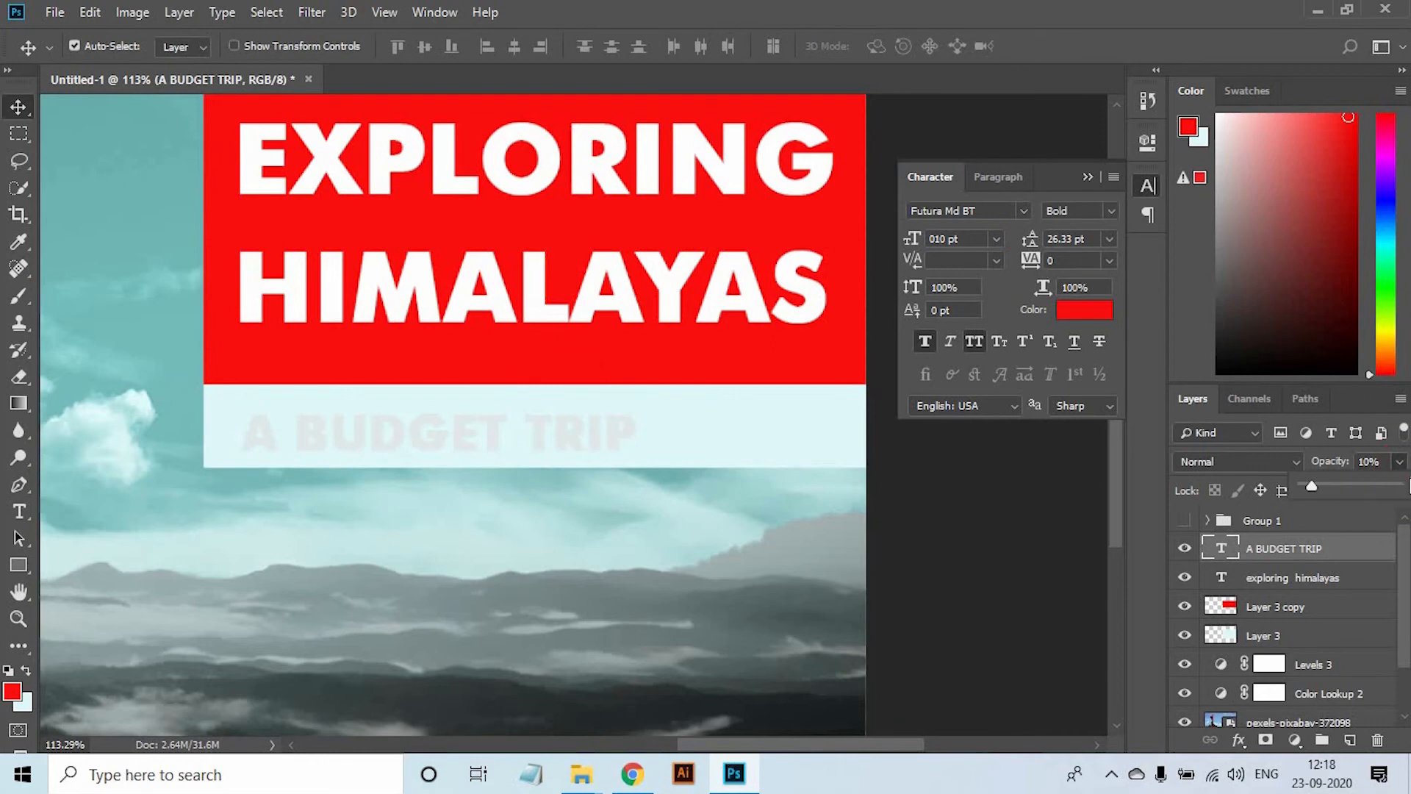
text(1)
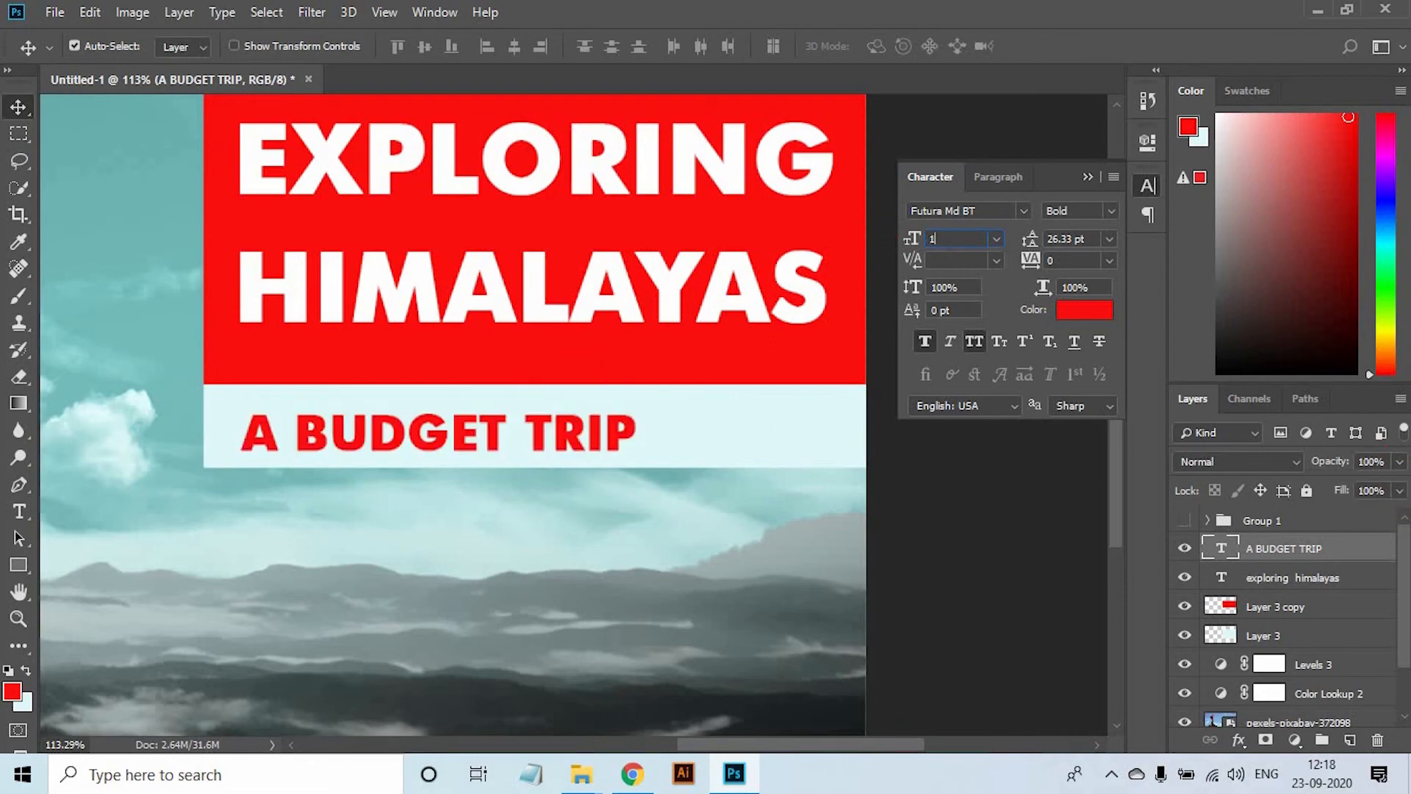
text(5)
key(Return)
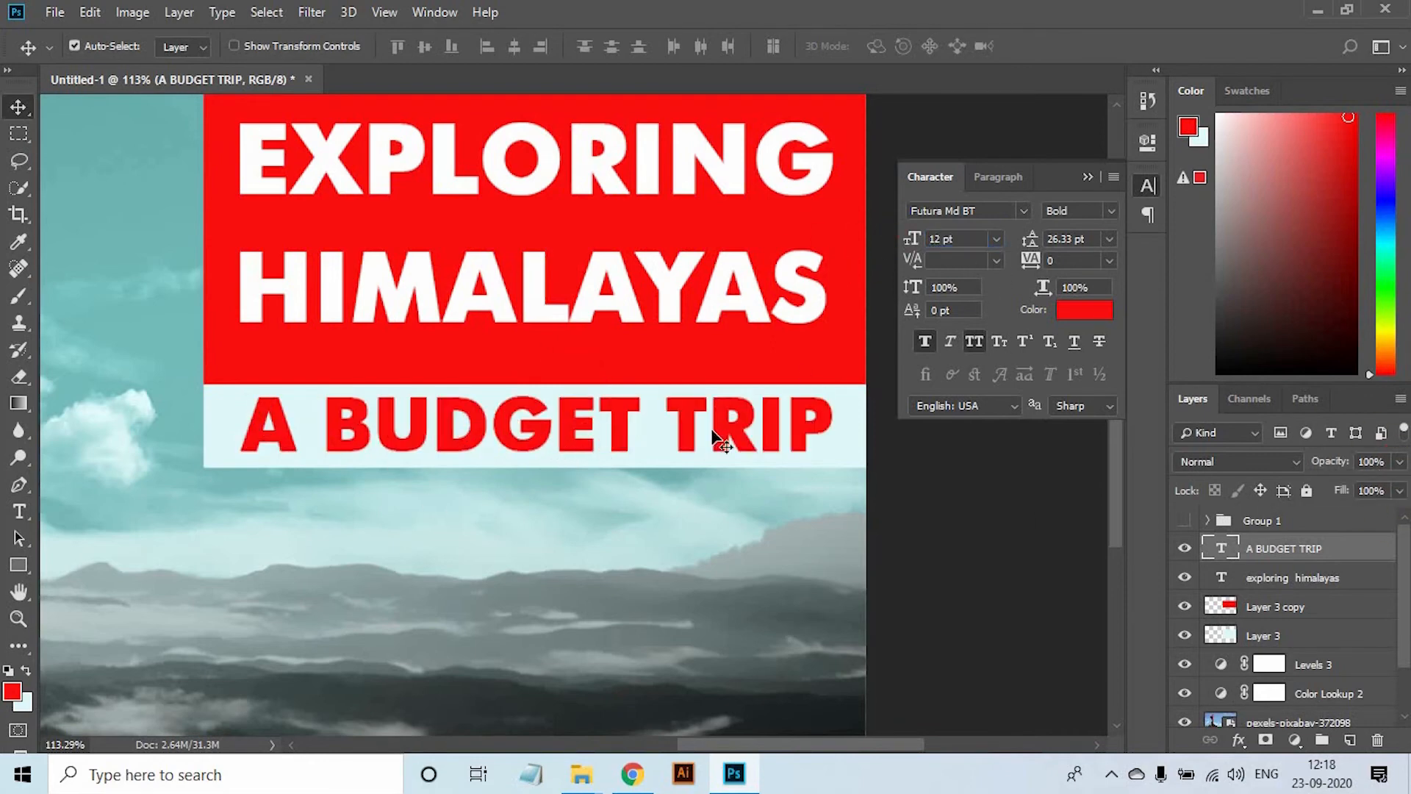
Centre the A BUDGET TRIP text horizontally on the pale strip
shift+click(768, 423)
click(515, 46)
key(ctrl+minus)
key(ctrl+minus)
Select both texts and both rectangles together and move the block slightly down the canvas
drag(686, 457, 828, 536)
shift+click(694, 445)
shift+click(690, 419)
drag(691, 419, 690, 439)
key(ctrl+0)
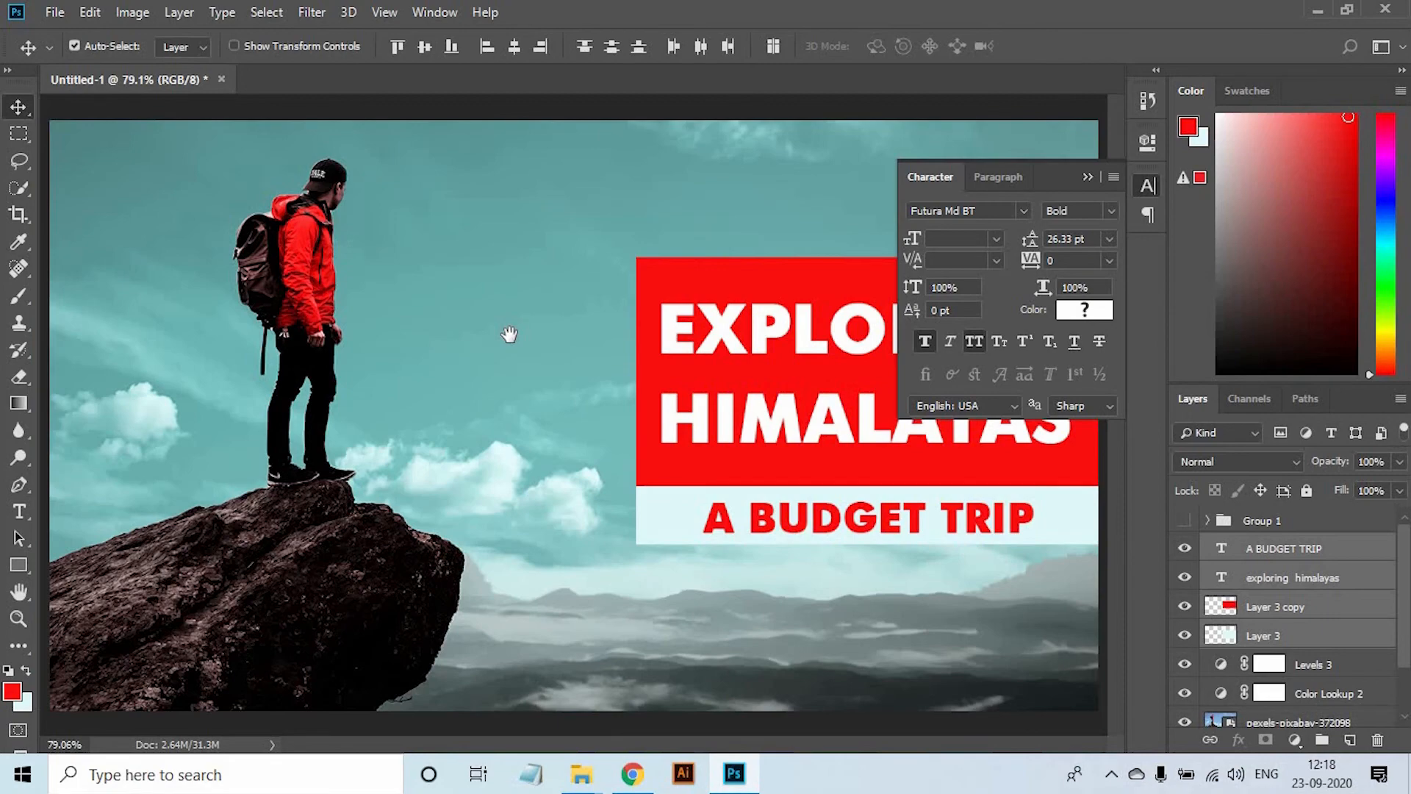
Fill the red rectangle with the darker red #b90303 and clear the selection
ctrl+click(1217, 608)
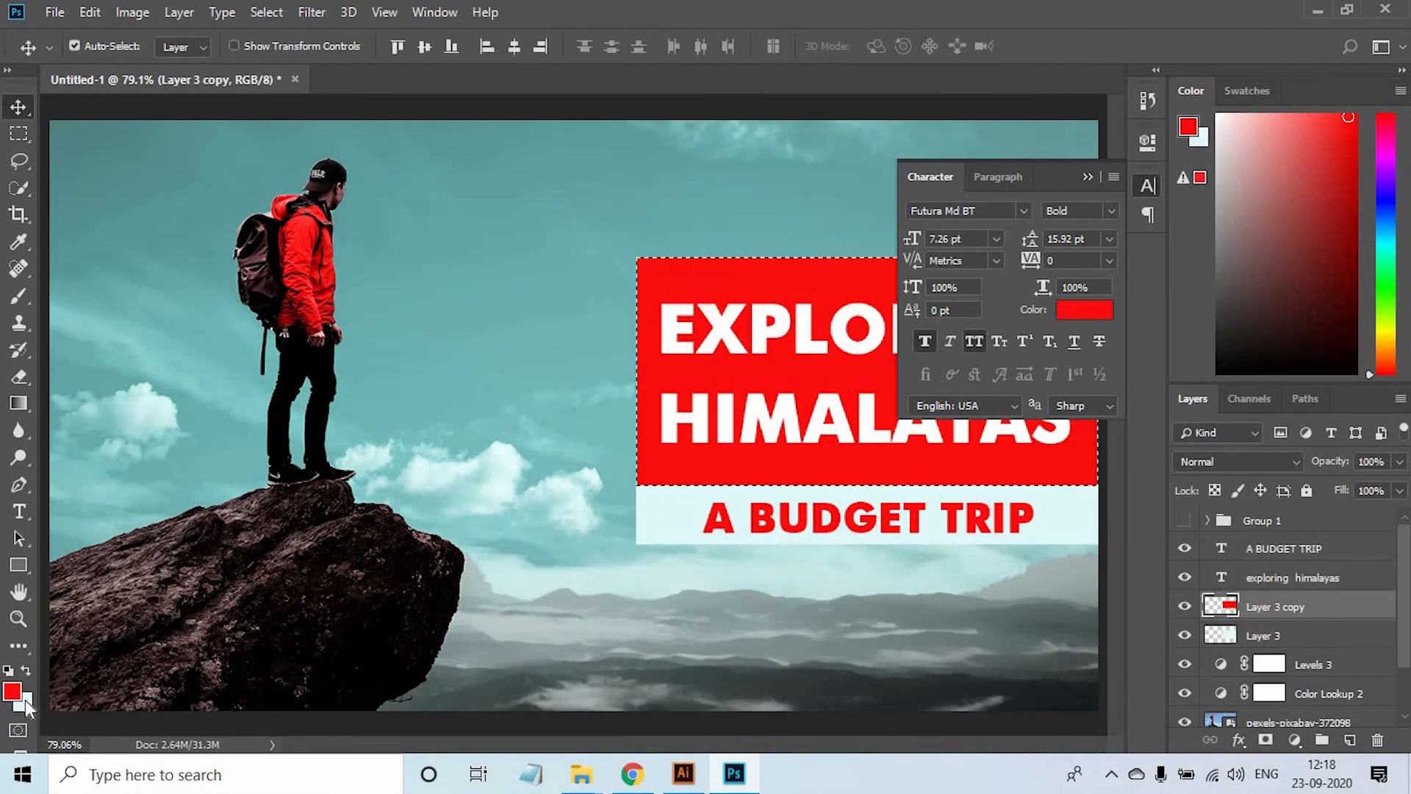
click(24, 702)
click(746, 378)
click(1121, 278)
click(1331, 195)
key(ctrl+BackSpace)
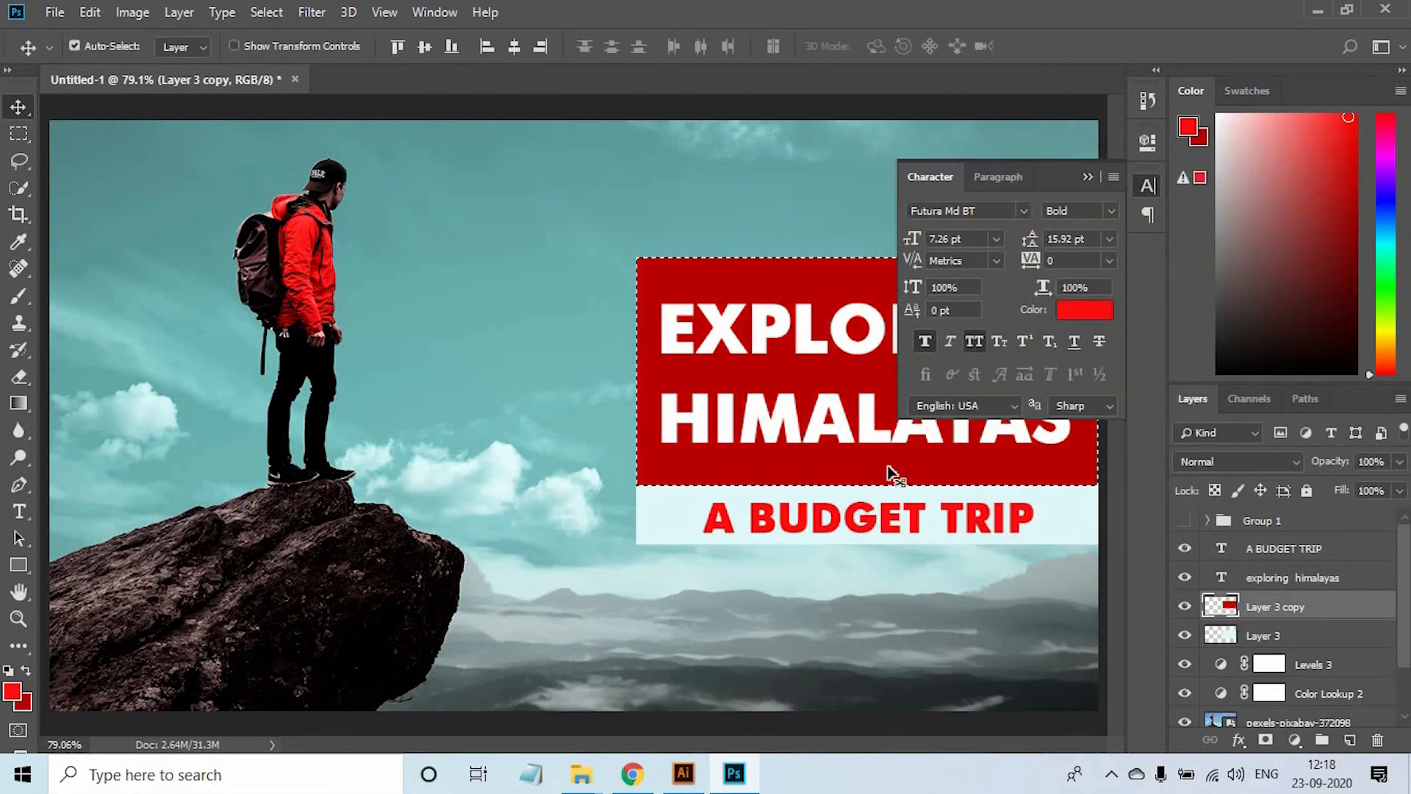
click(1095, 177)
key(ctrl+d)
Recolour the A BUDGET TRIP text with the dark red #b90303 sampled from the rectangle above it
click(1287, 550)
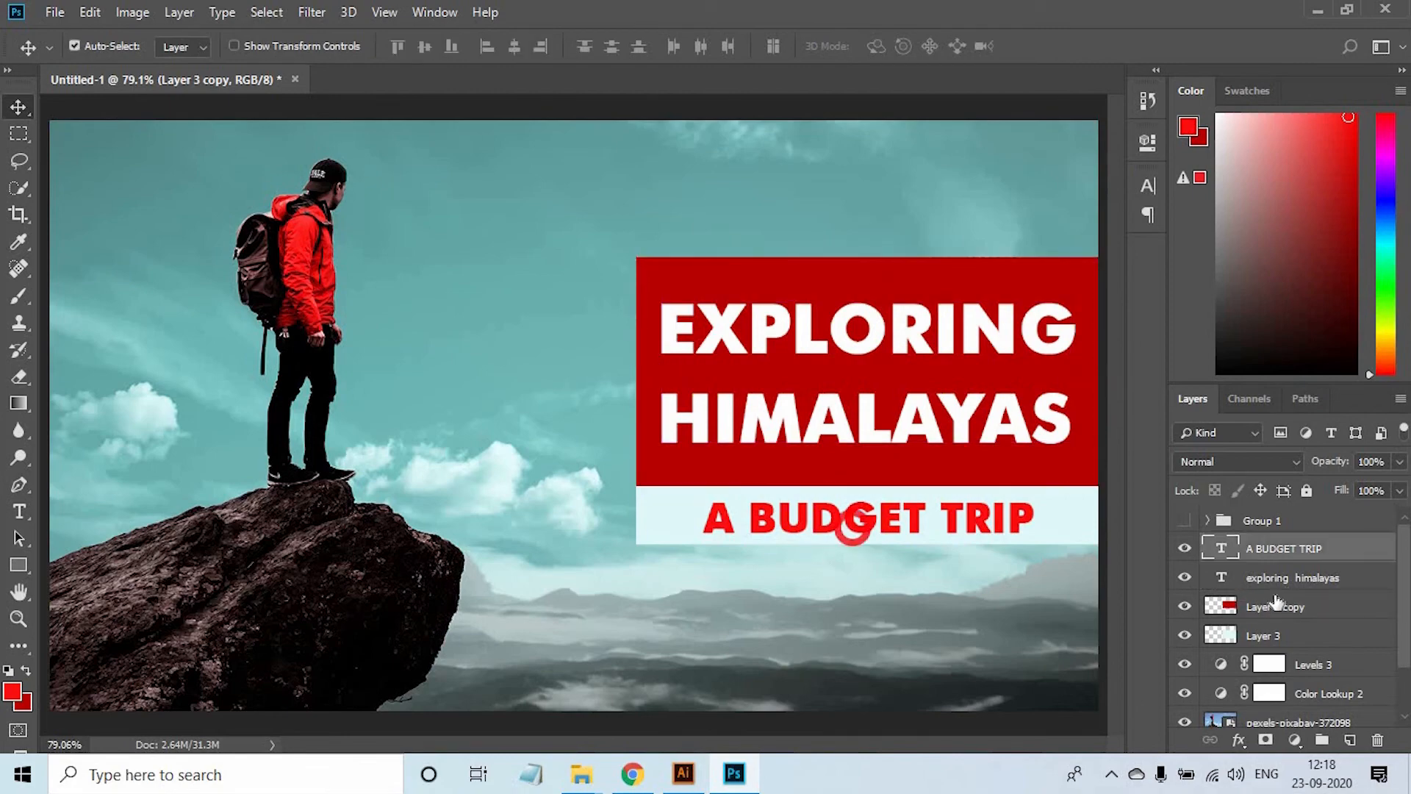
click(1147, 185)
click(1085, 309)
click(818, 459)
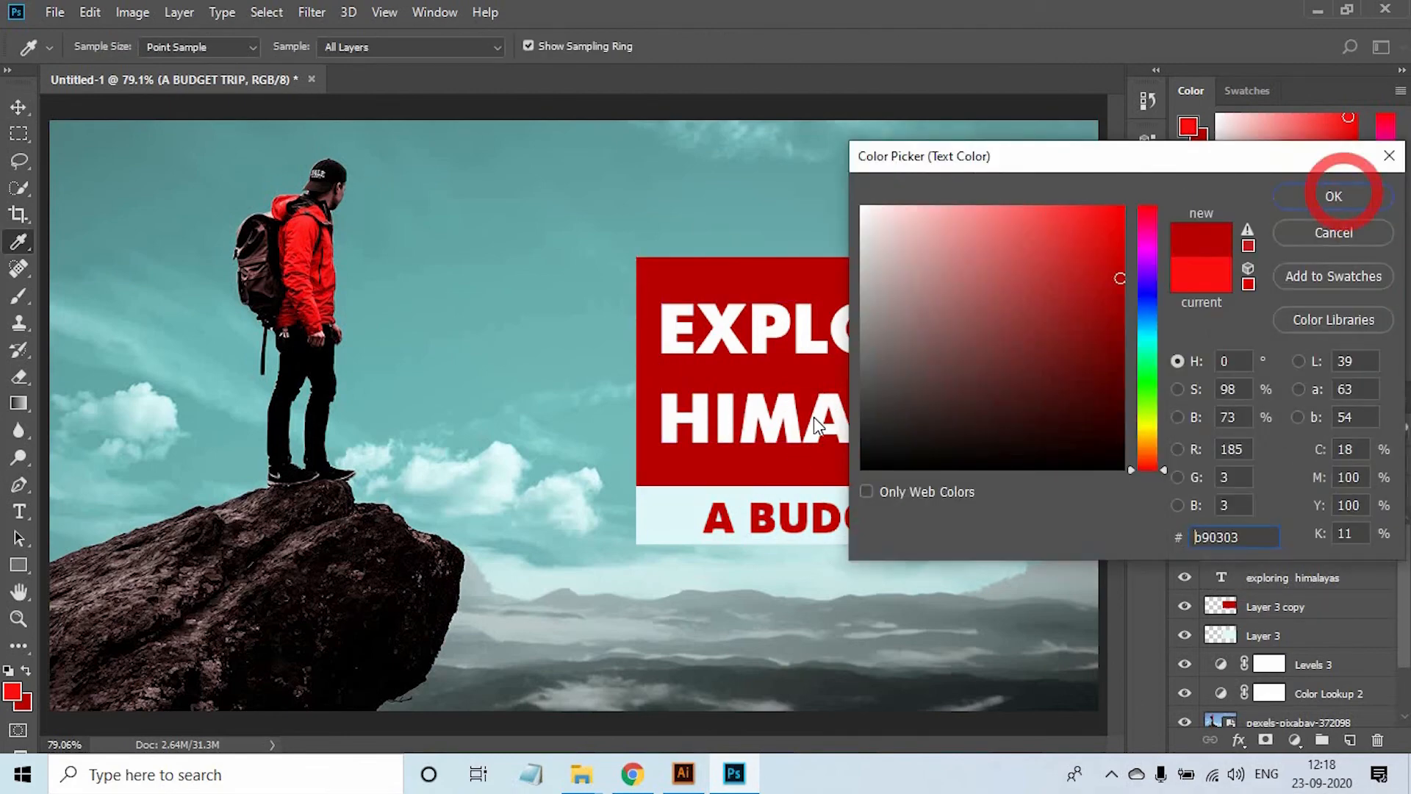
click(1343, 196)
key(ctrl+minus)
key(ctrl+minus)
key(ctrl+0)
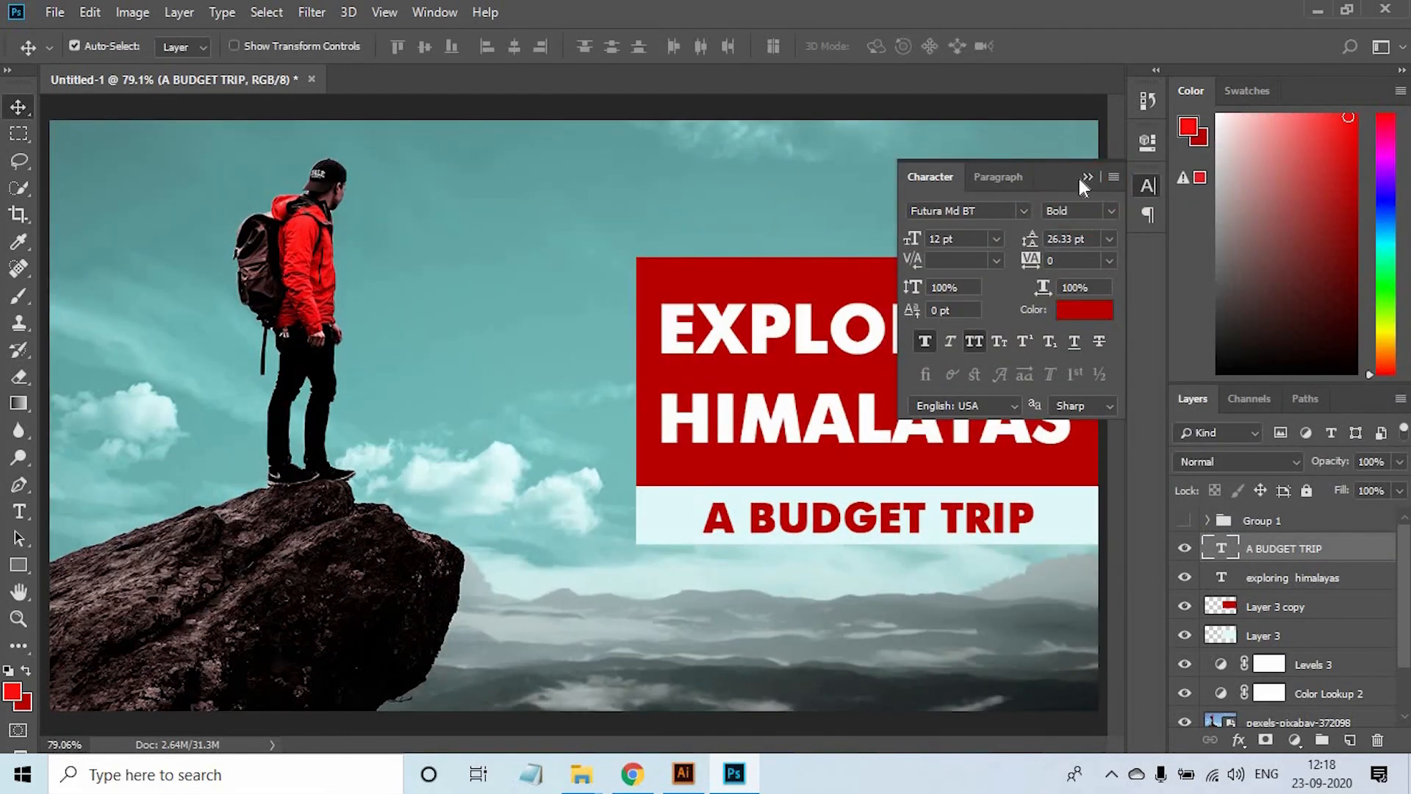
click(1087, 177)
Duplicate the A BUDGET TRIP text to the dark red rectangle's upper edge and change the copy to "DESIGNAGEMEDIA"
drag(895, 524, 882, 241)
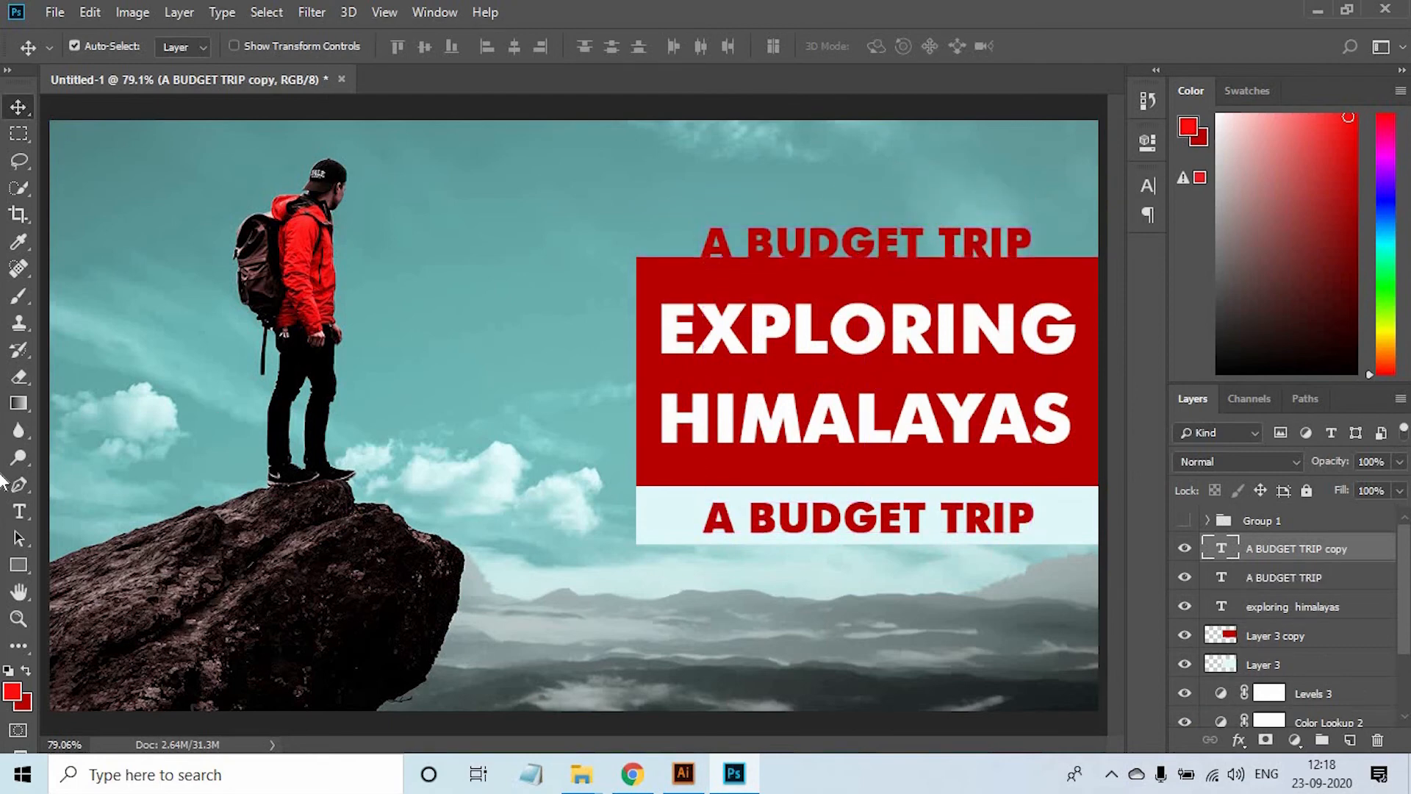
key(t)
click(888, 270)
key(ctrl+a)
text(DES)
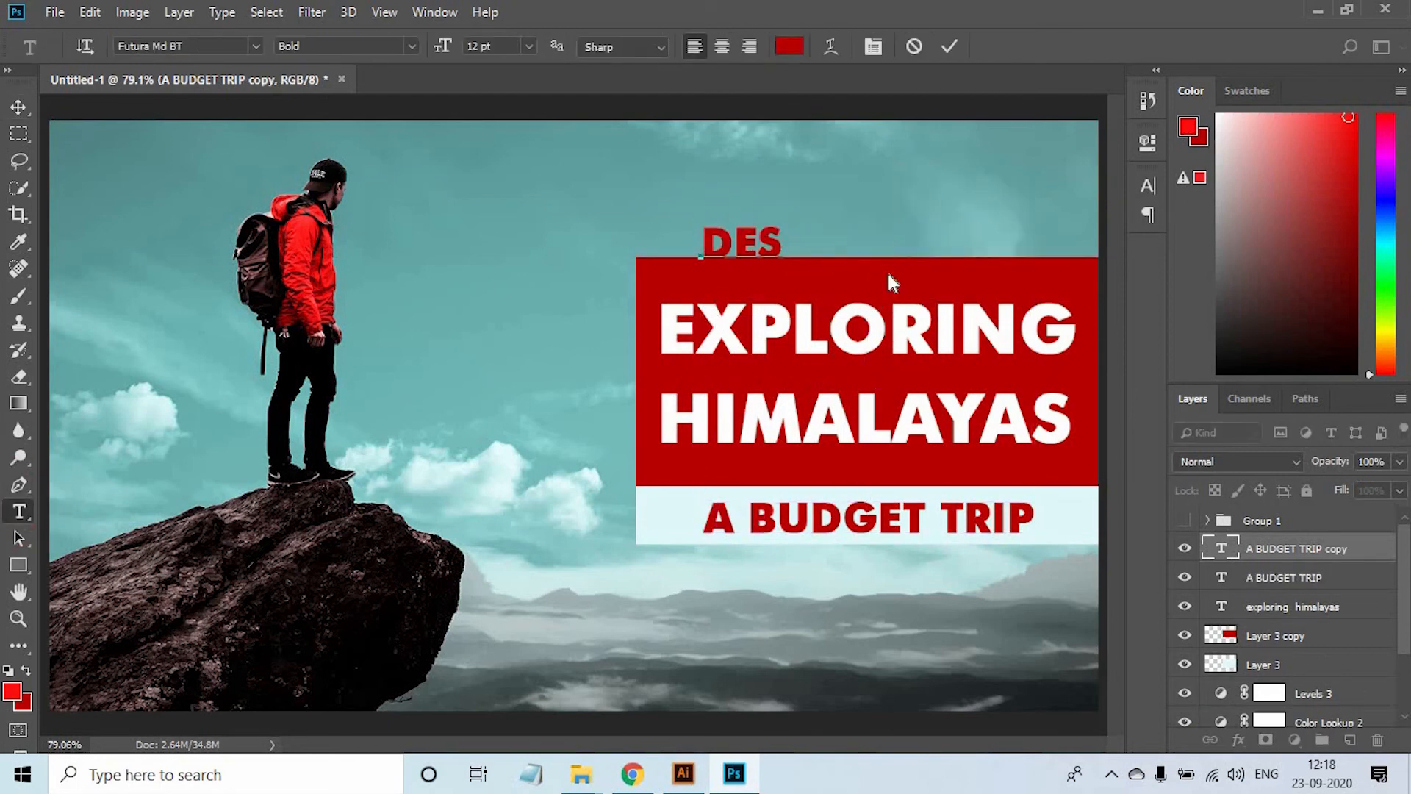
text(IGNAGEmedia)
click(22, 109)
Reduce the DESIGNAGEMEDIA text's font size and centre it horizontally just above the dark red rectangle
drag(884, 255, 888, 246)
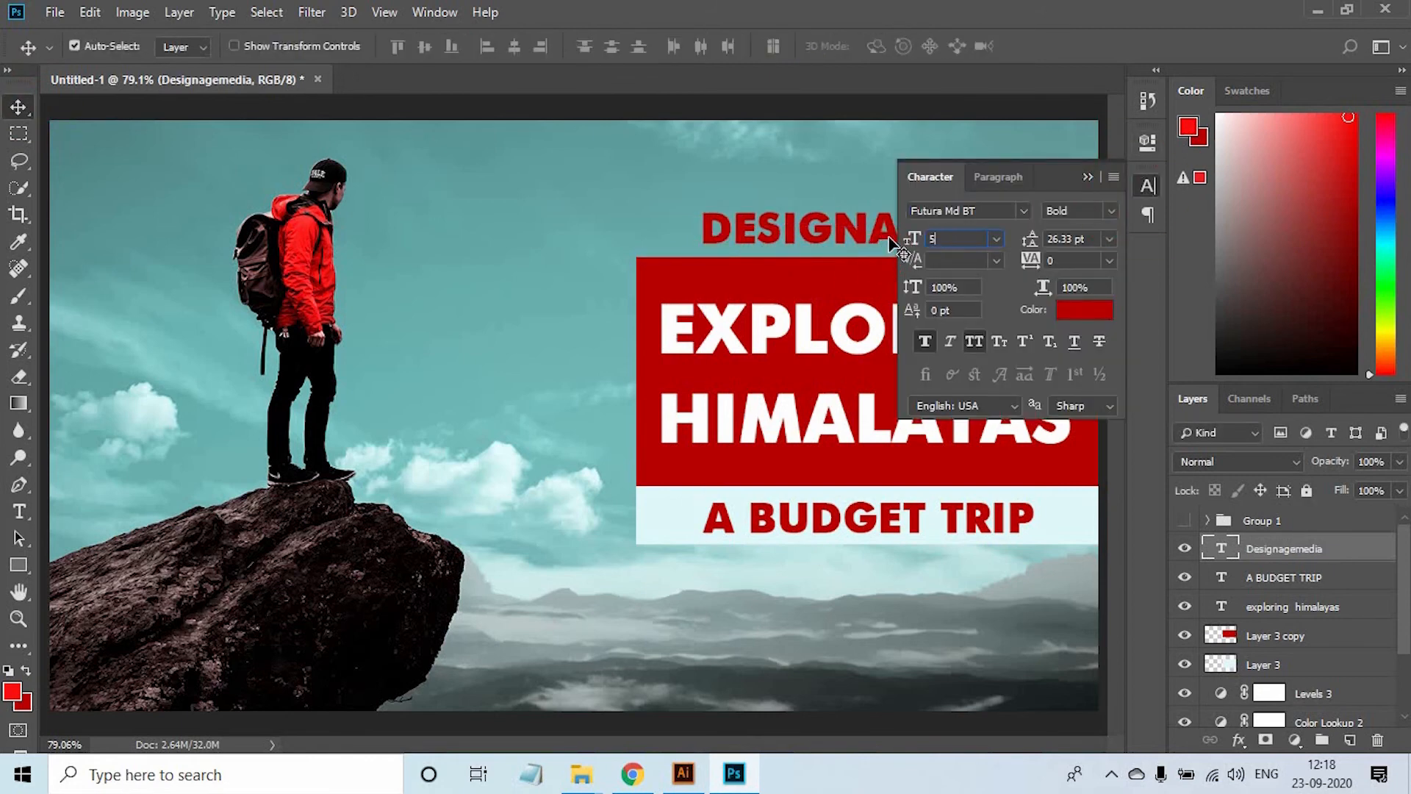
key(Return)
click(1087, 177)
drag(905, 245, 934, 248)
key(ctrl+minus)
key(ctrl+minus)
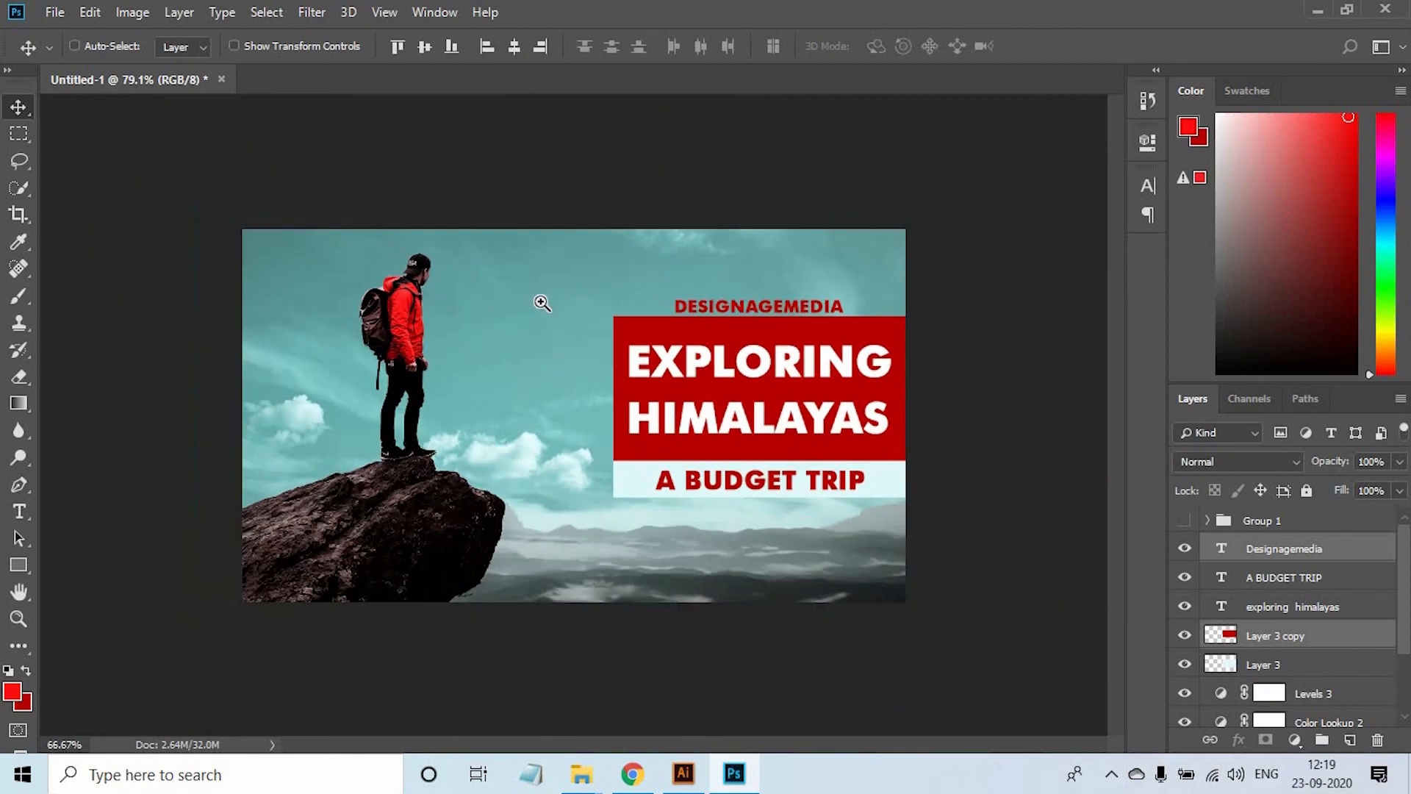
Select the three text layers and both rectangle layers and shift the whole title block slightly down the canvas
shift+click(1281, 583)
shift+click(1283, 612)
ctrl+click(1288, 557)
ctrl+click(1289, 575)
scroll(1298, 613, down, 1)
ctrl+click(1298, 618)
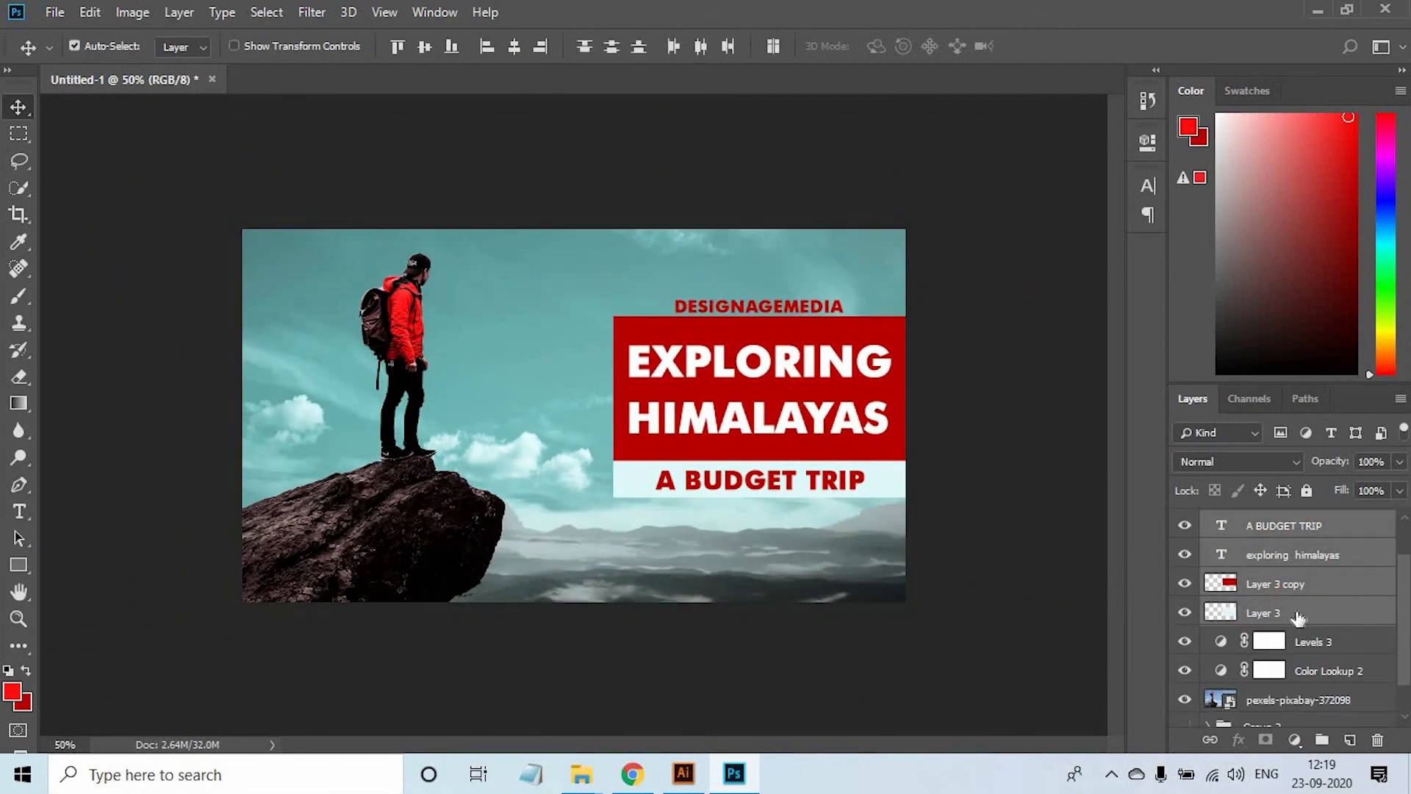
drag(755, 416, 693, 451)
key(ctrl+z)
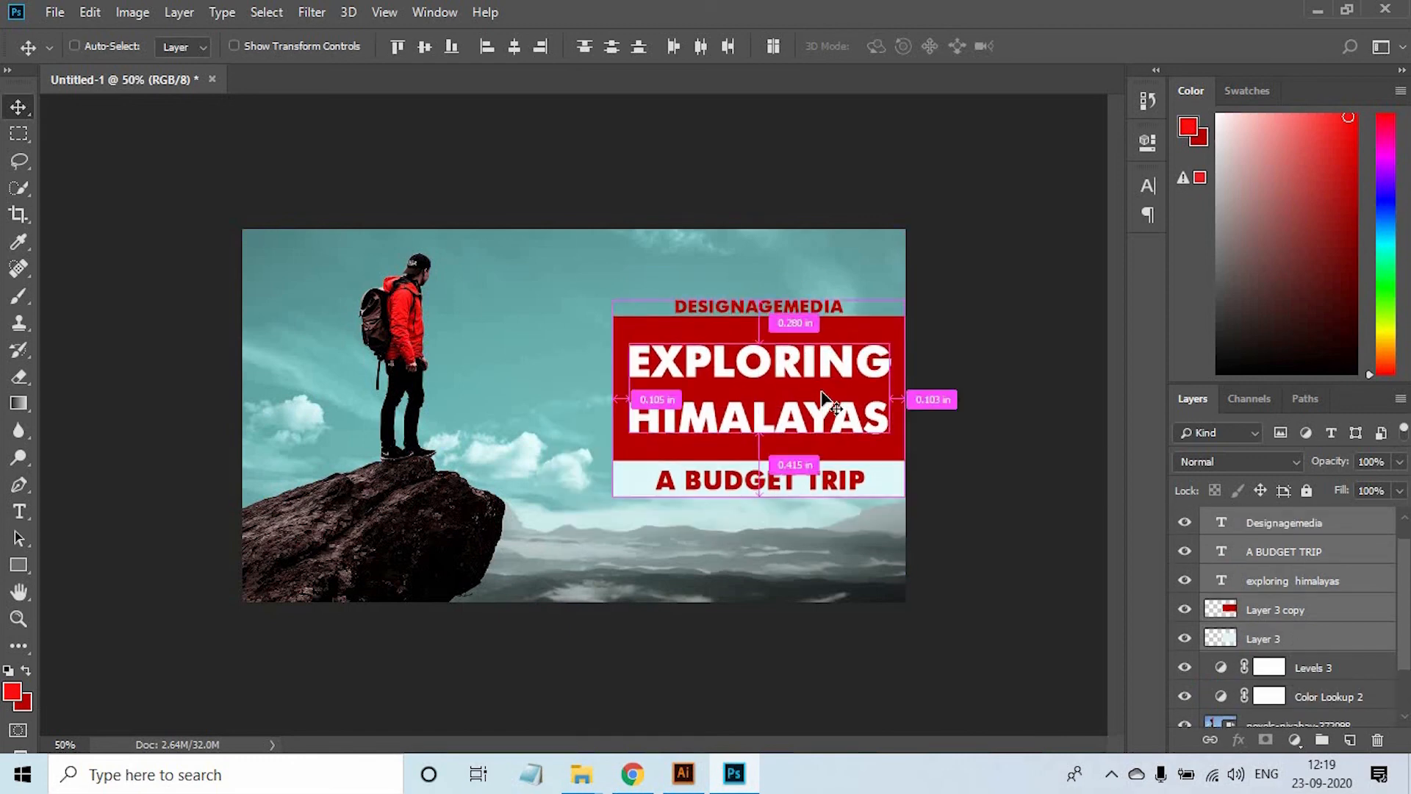
key(ctrl+t)
key(Right)
key(Right)
key(Left)
key(Left)
key(Return)
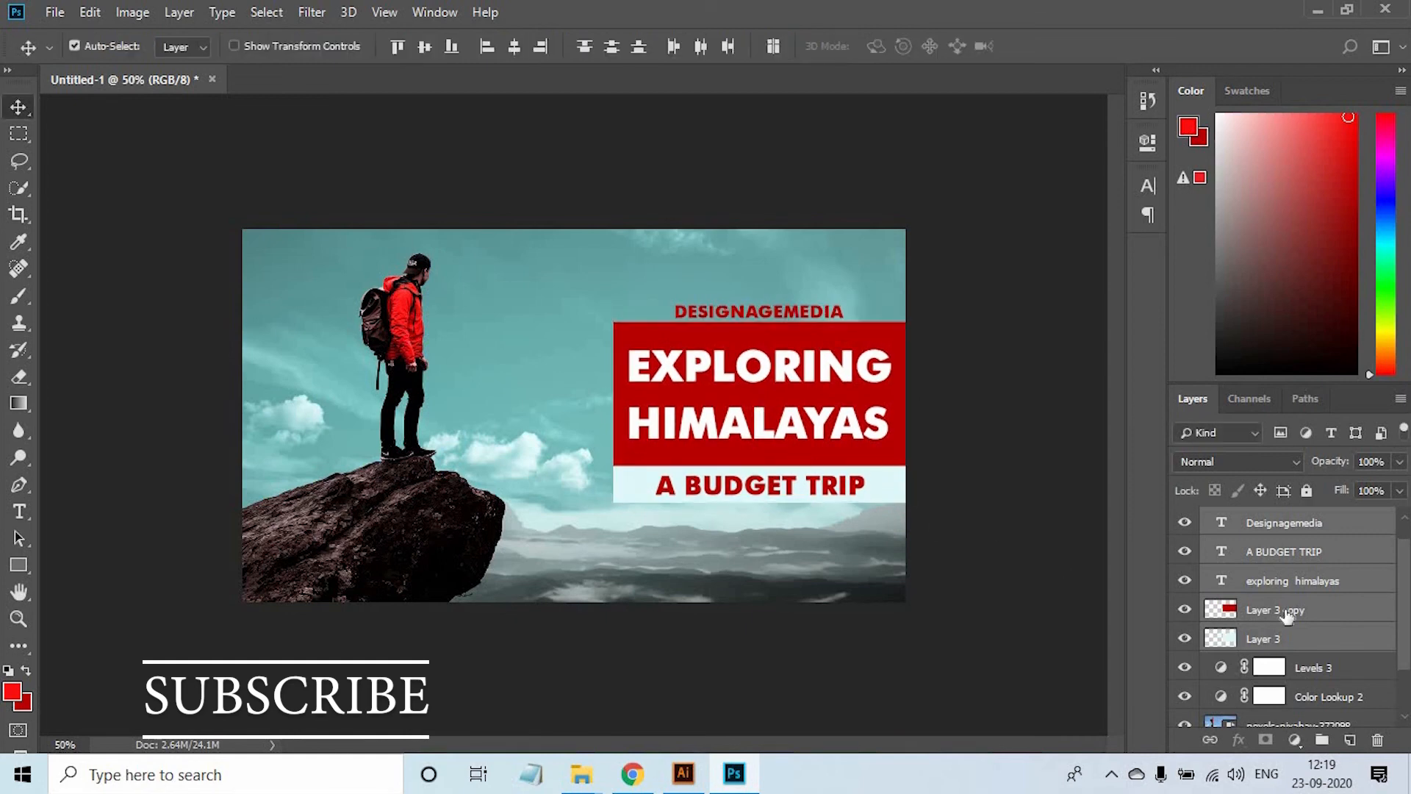
Add a Levels adjustment above the title layers with input levels 10, 1.02 and 242
key(ctrl+g)
click(1294, 739)
click(1280, 455)
drag(870, 348, 879, 350)
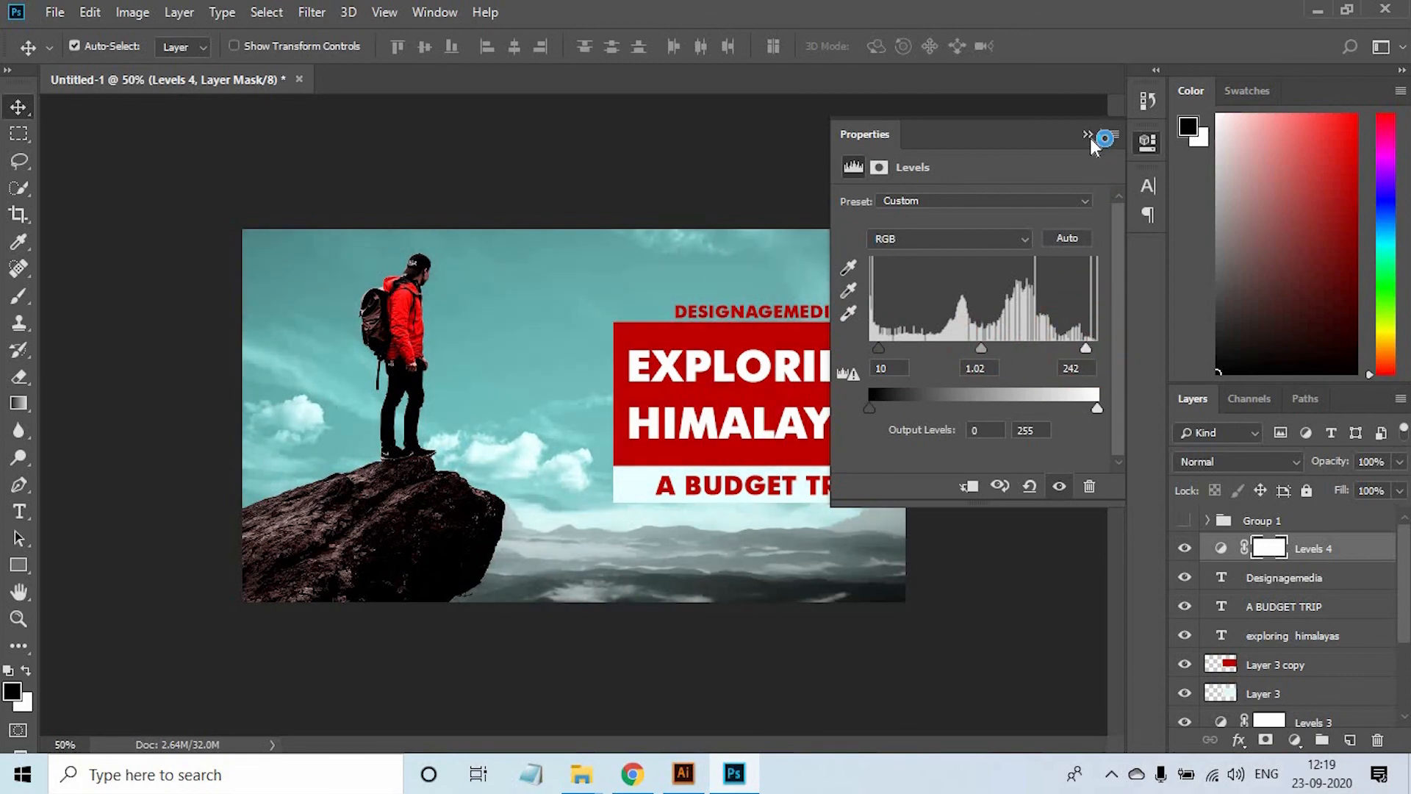
click(1087, 135)
View the finished thumbnail in full-screen mode, fitted to the screen
key(ctrl+0)
key(f)
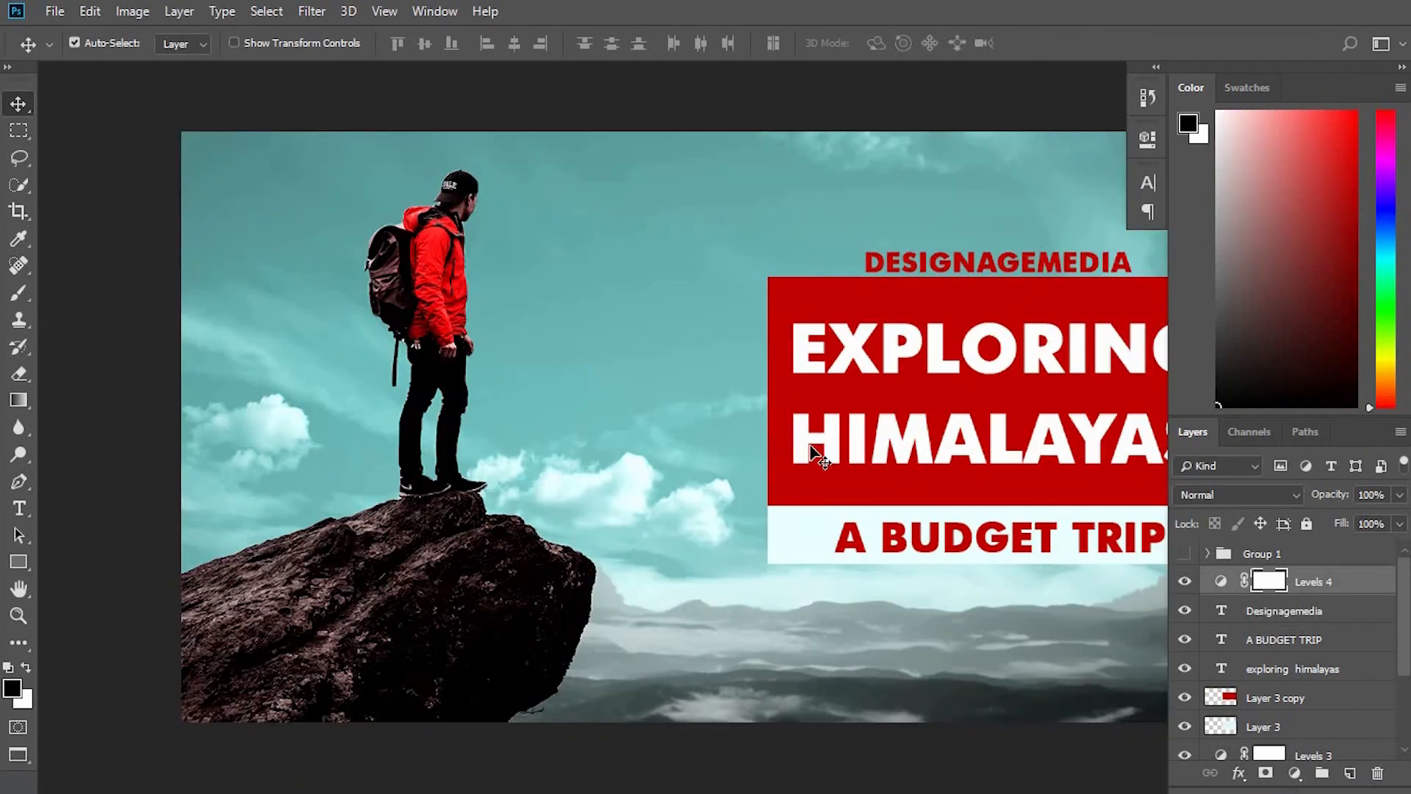
scroll(764, 371, down, 1)
key(f)
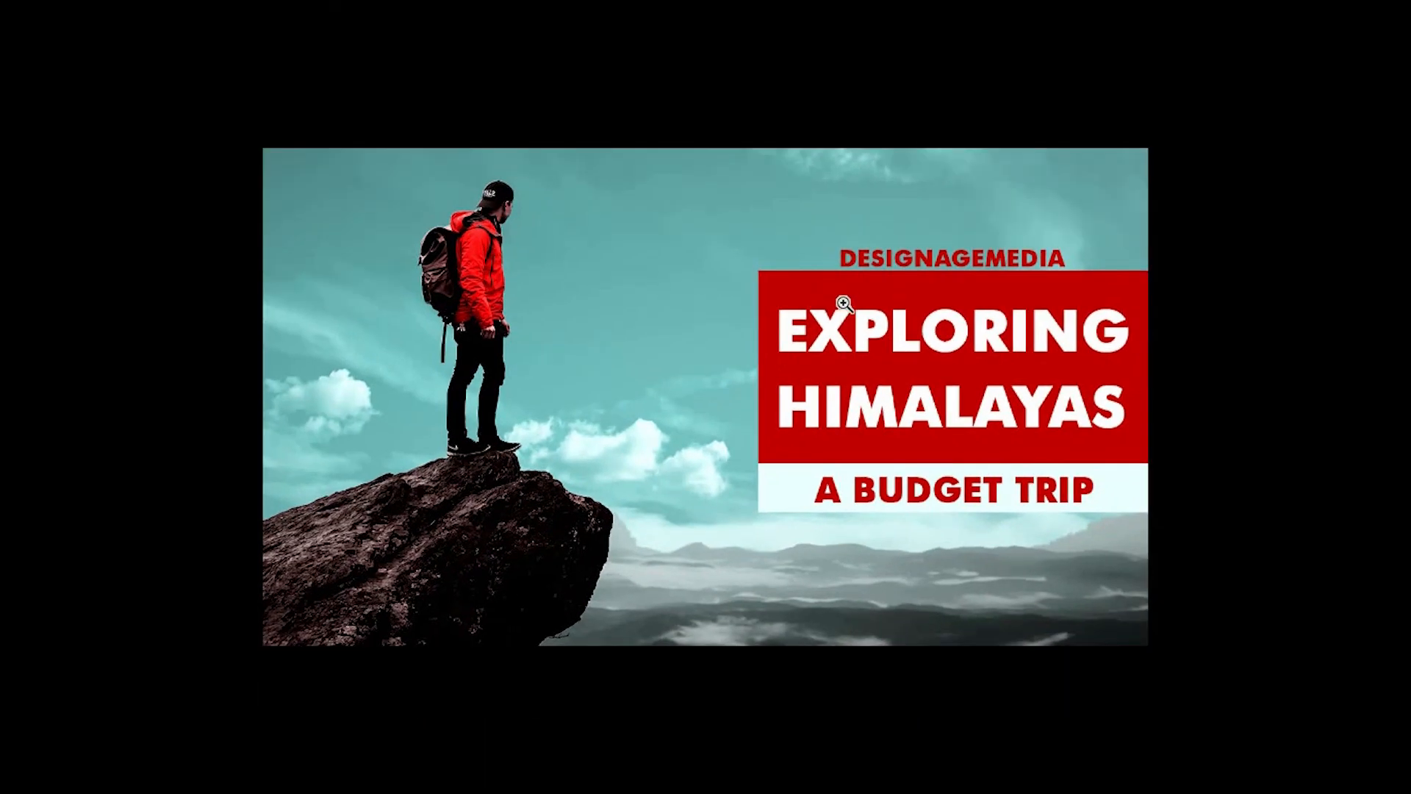
key(ctrl+0)
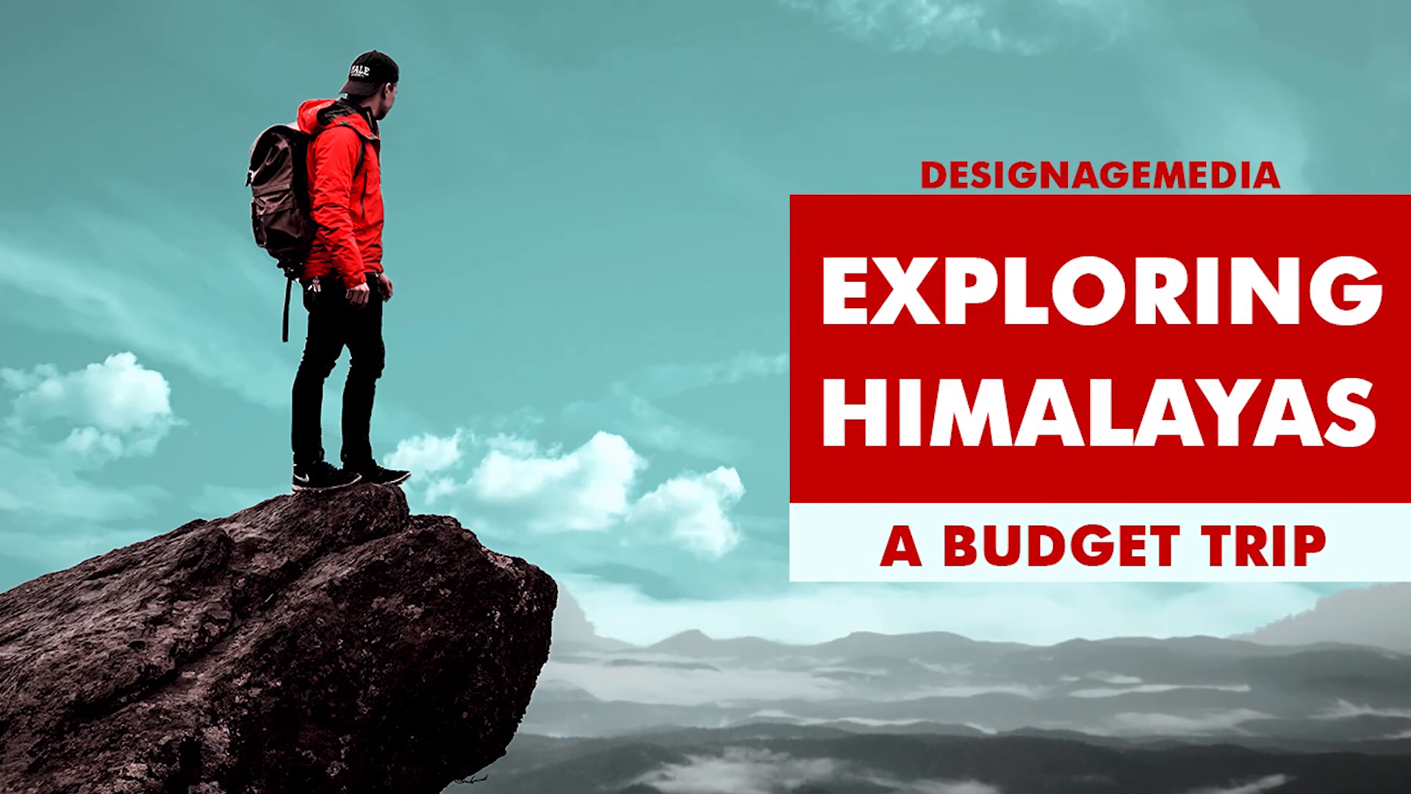